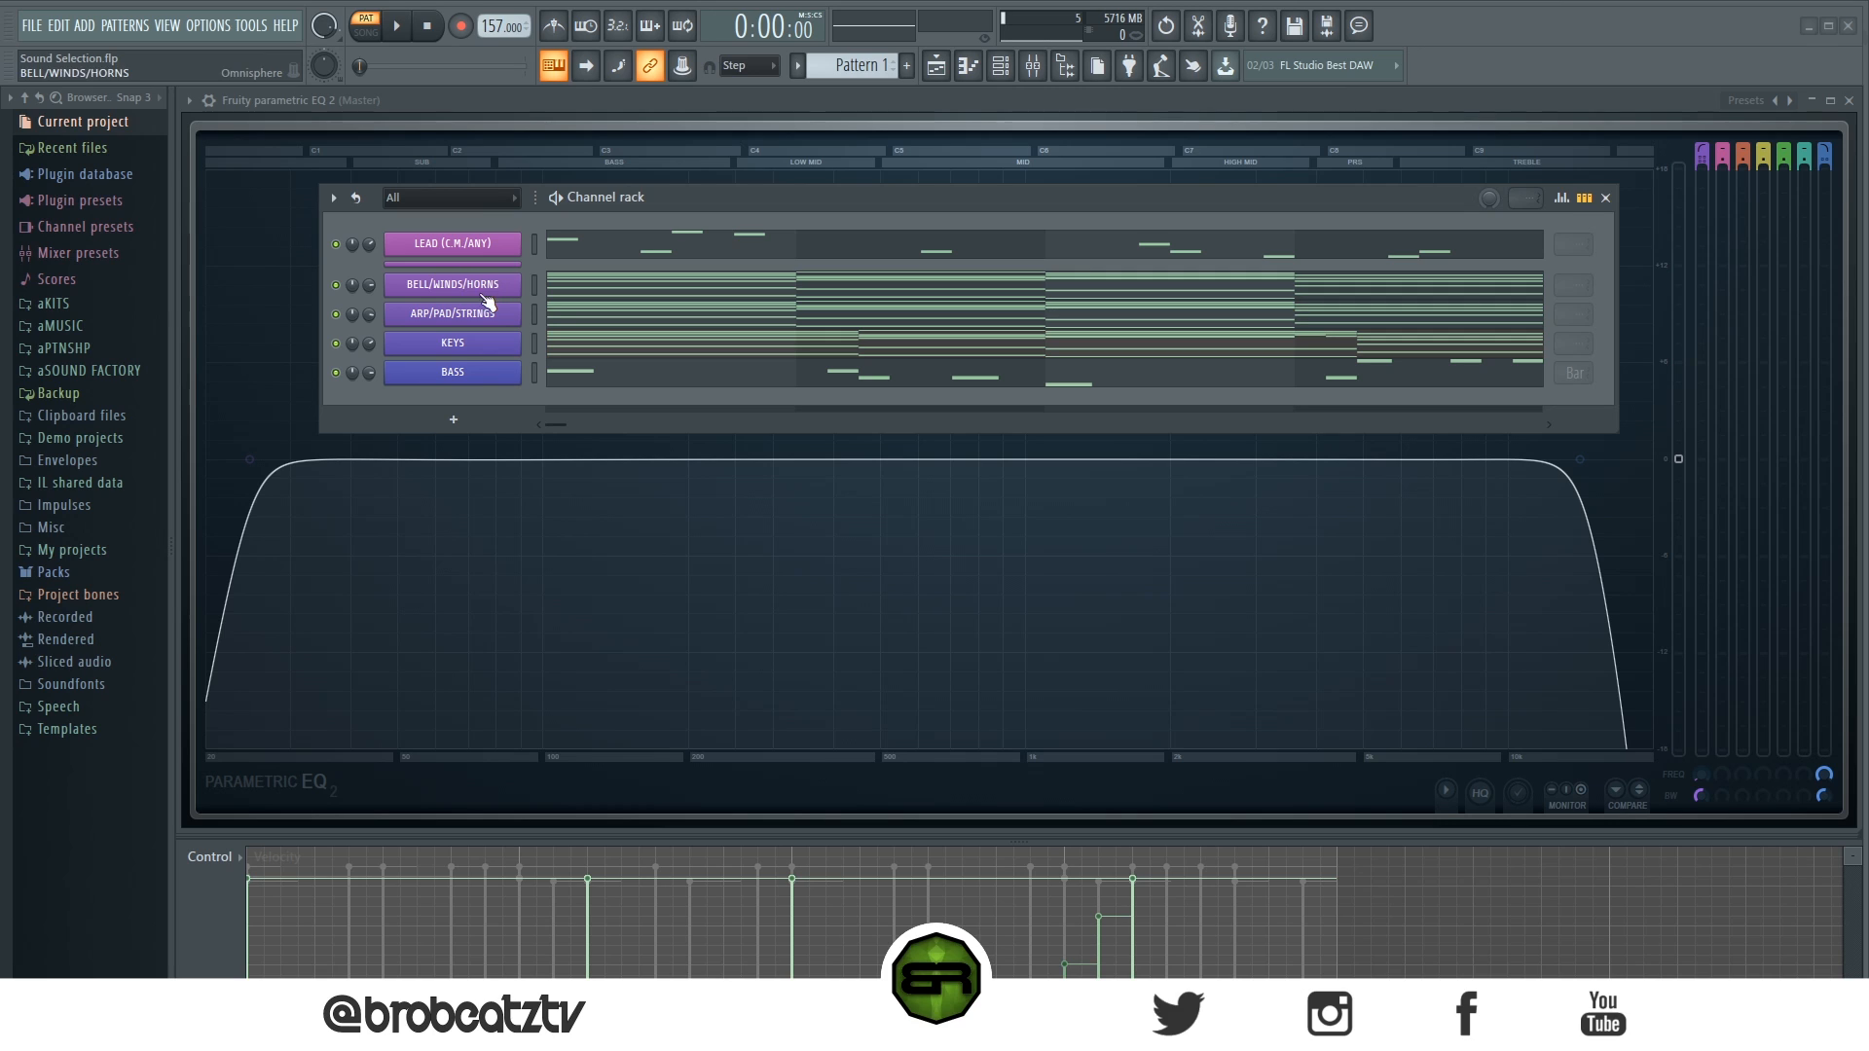
Mute the LEAD, BELL/WINDS/HORNS, ARP/PAD/STRINGS and KEYS channels and play the pattern with only BASS
left_click(336, 245)
left_click(336, 286)
left_click(336, 314)
left_click(336, 344)
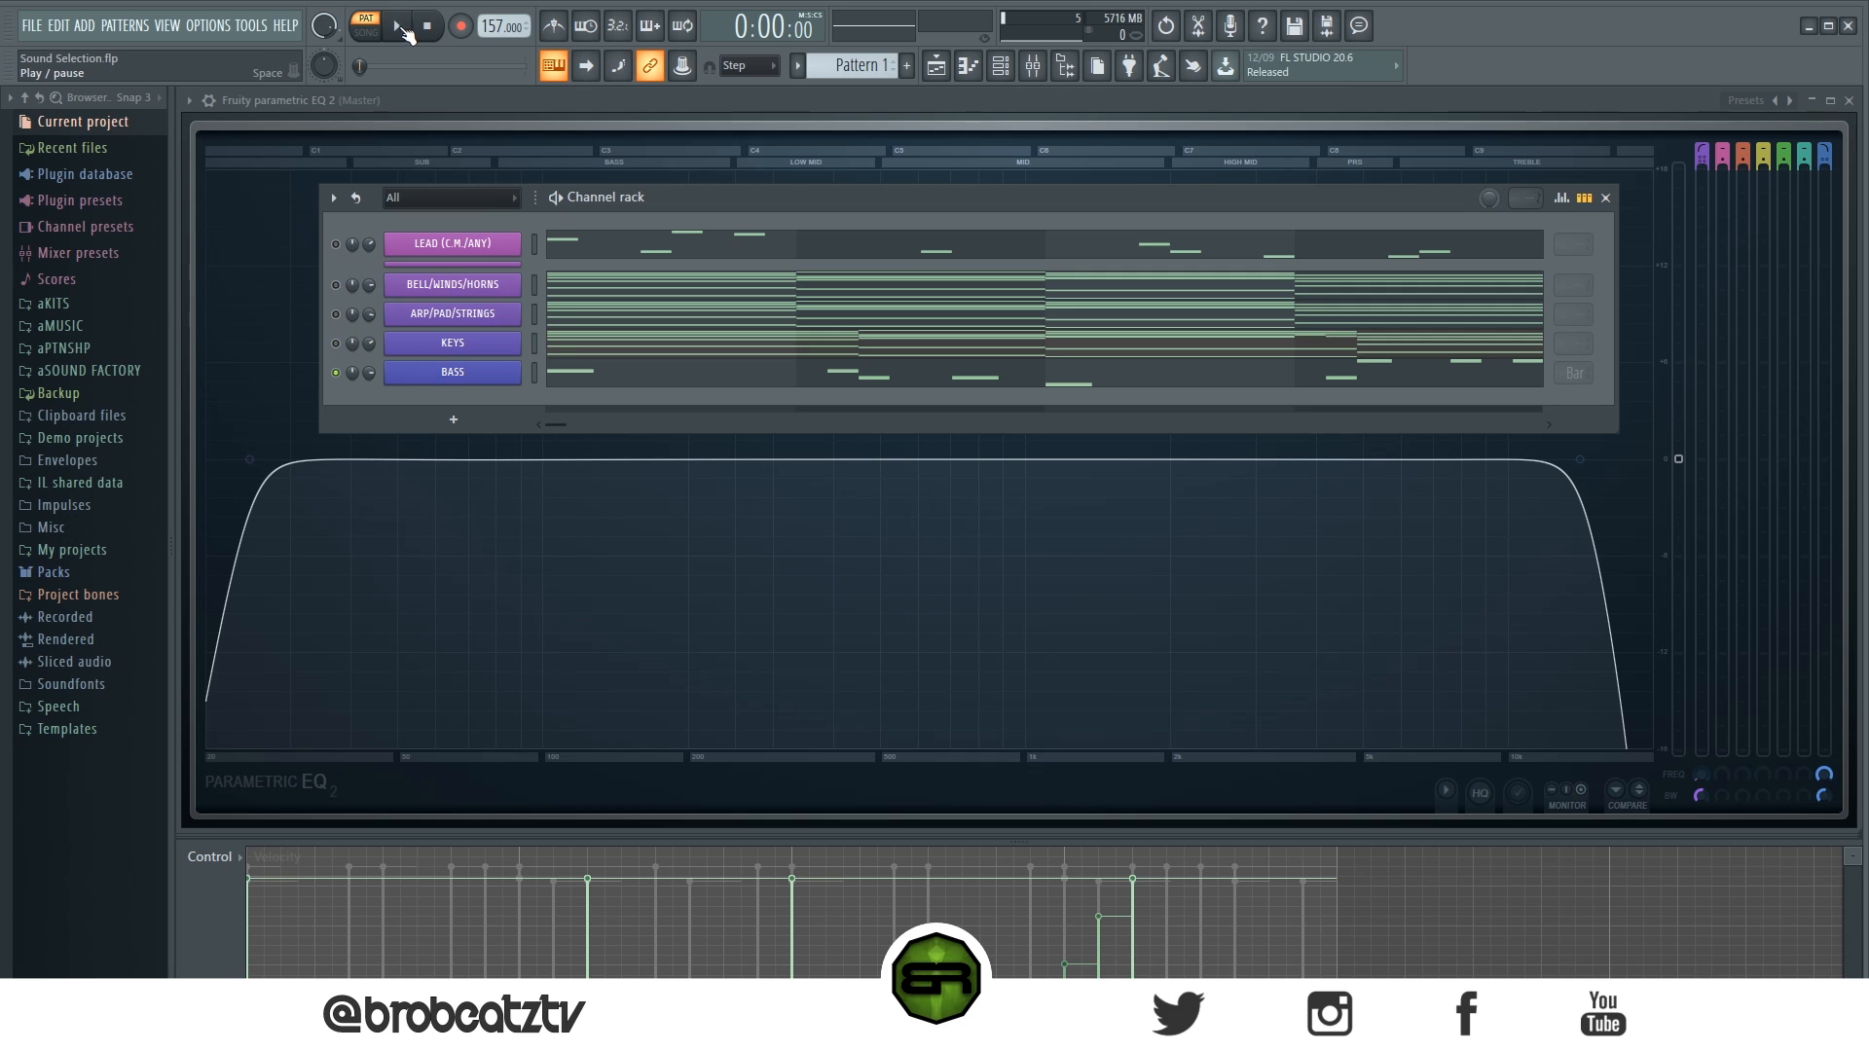
left_click(409, 31)
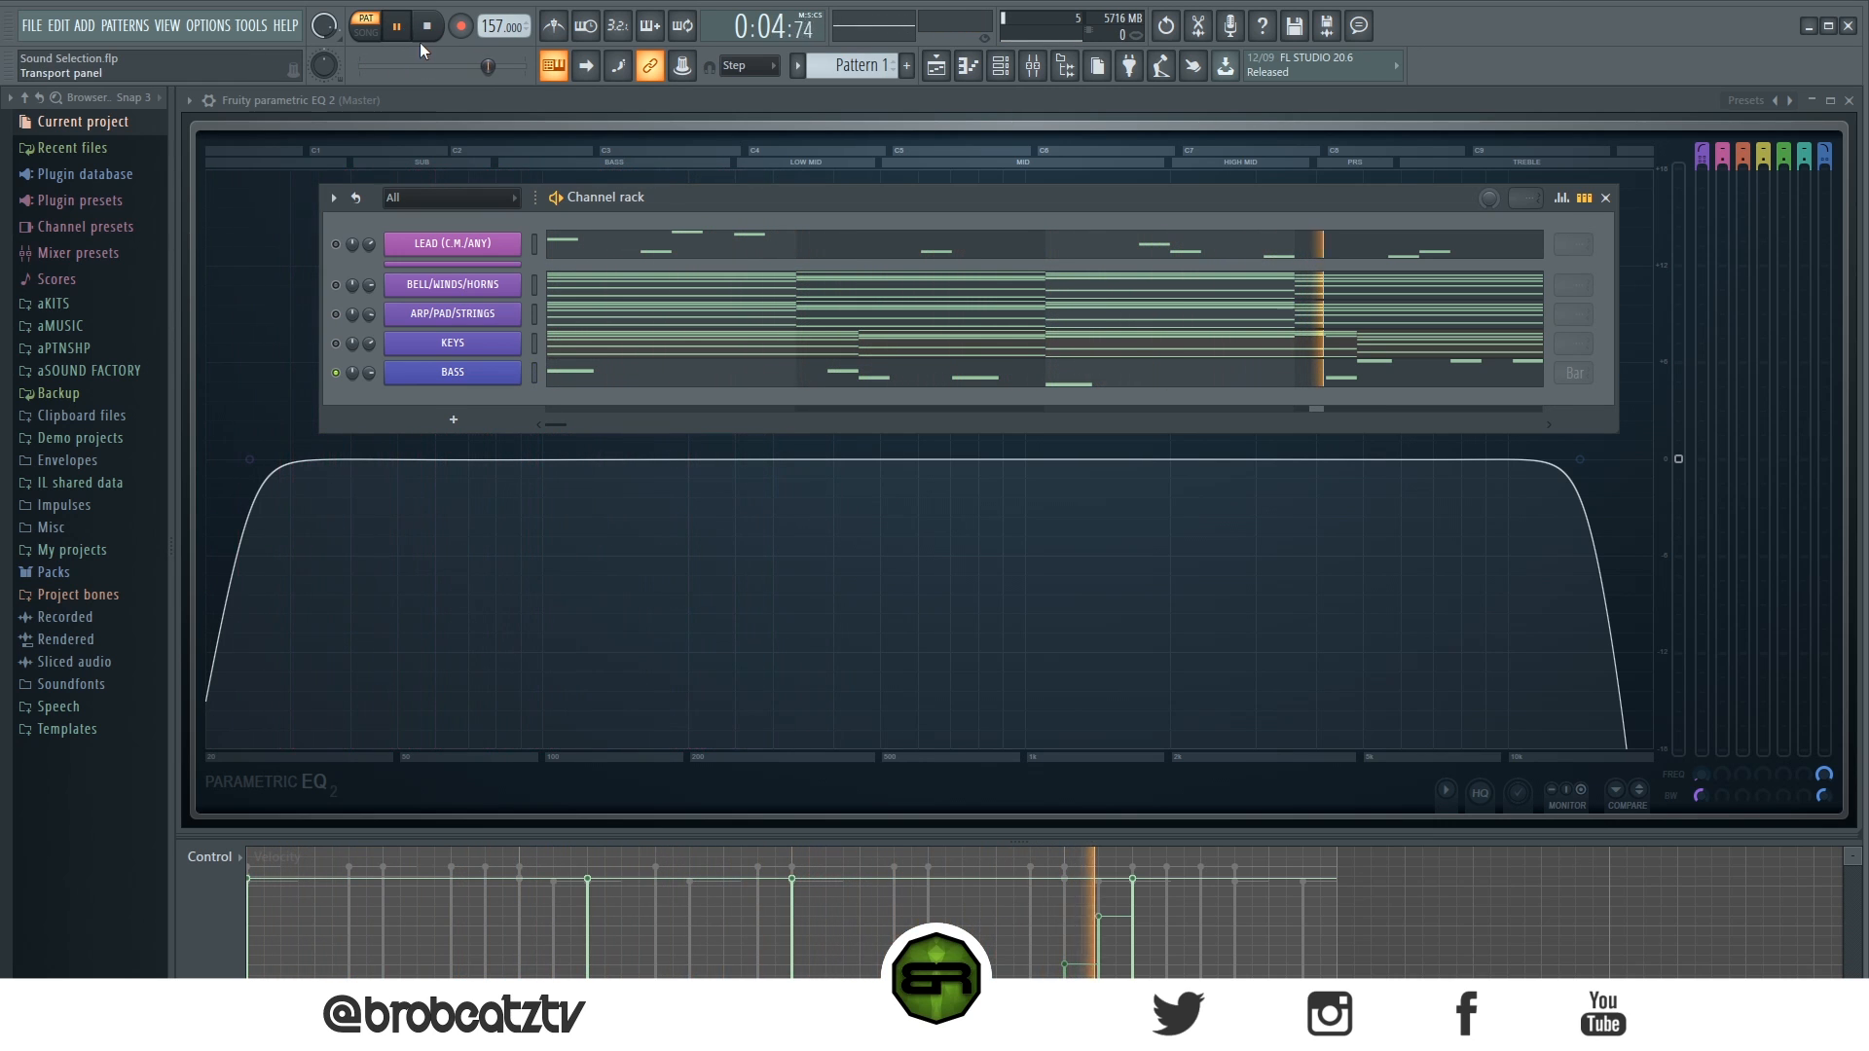
left_click(432, 28)
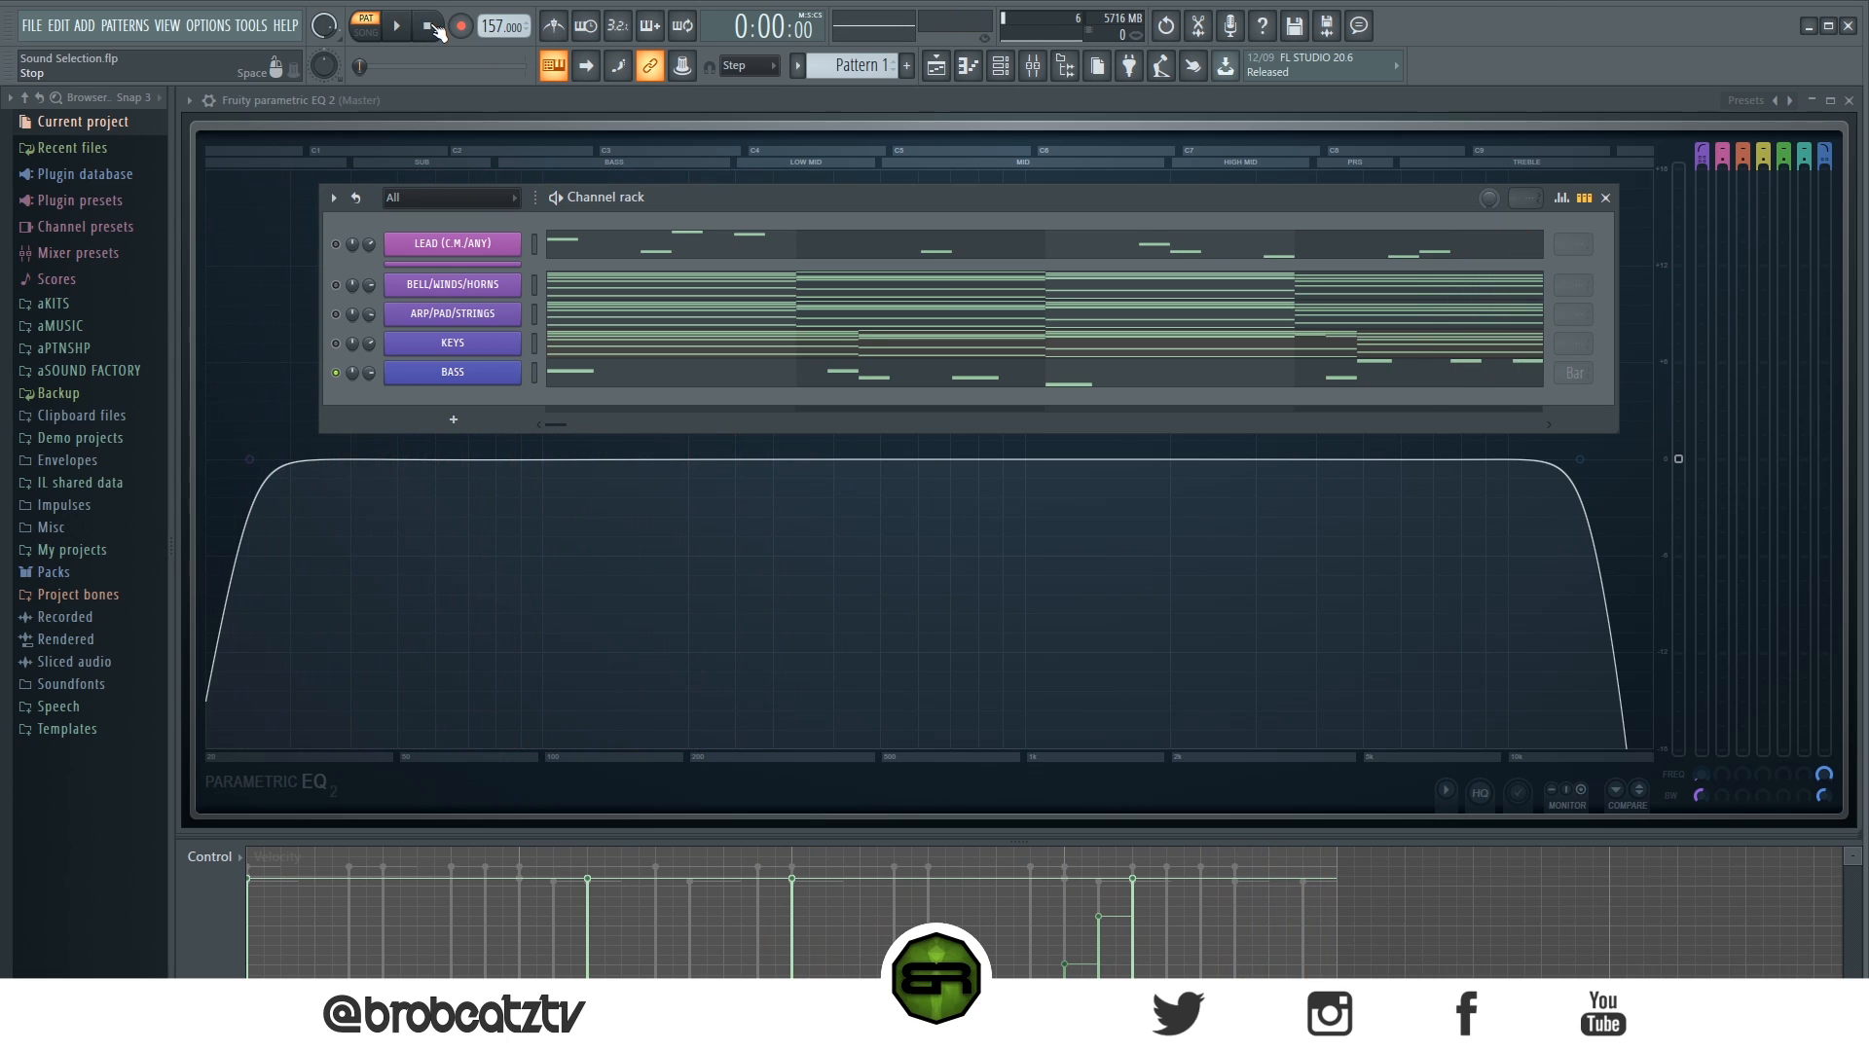
Unmute the KEYS channel and play the pattern with BASS and KEYS together
left_click(337, 344)
key("space")
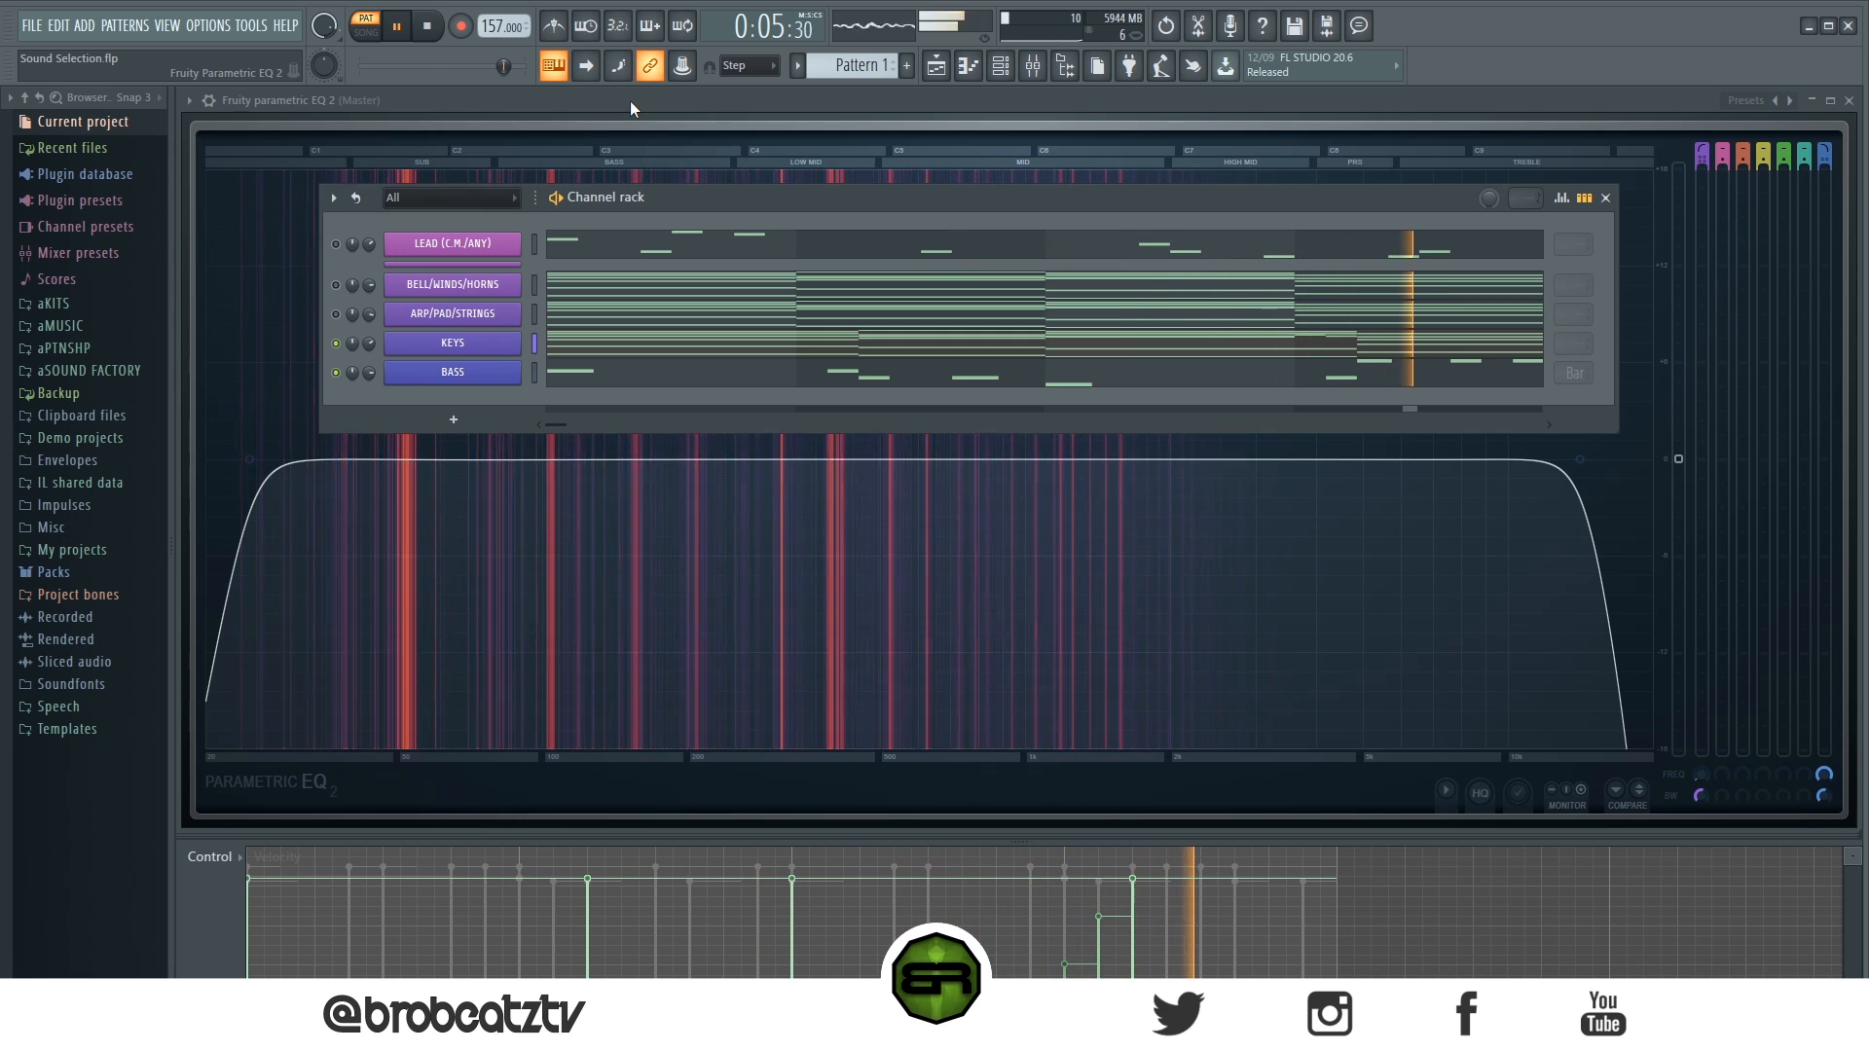
key("space")
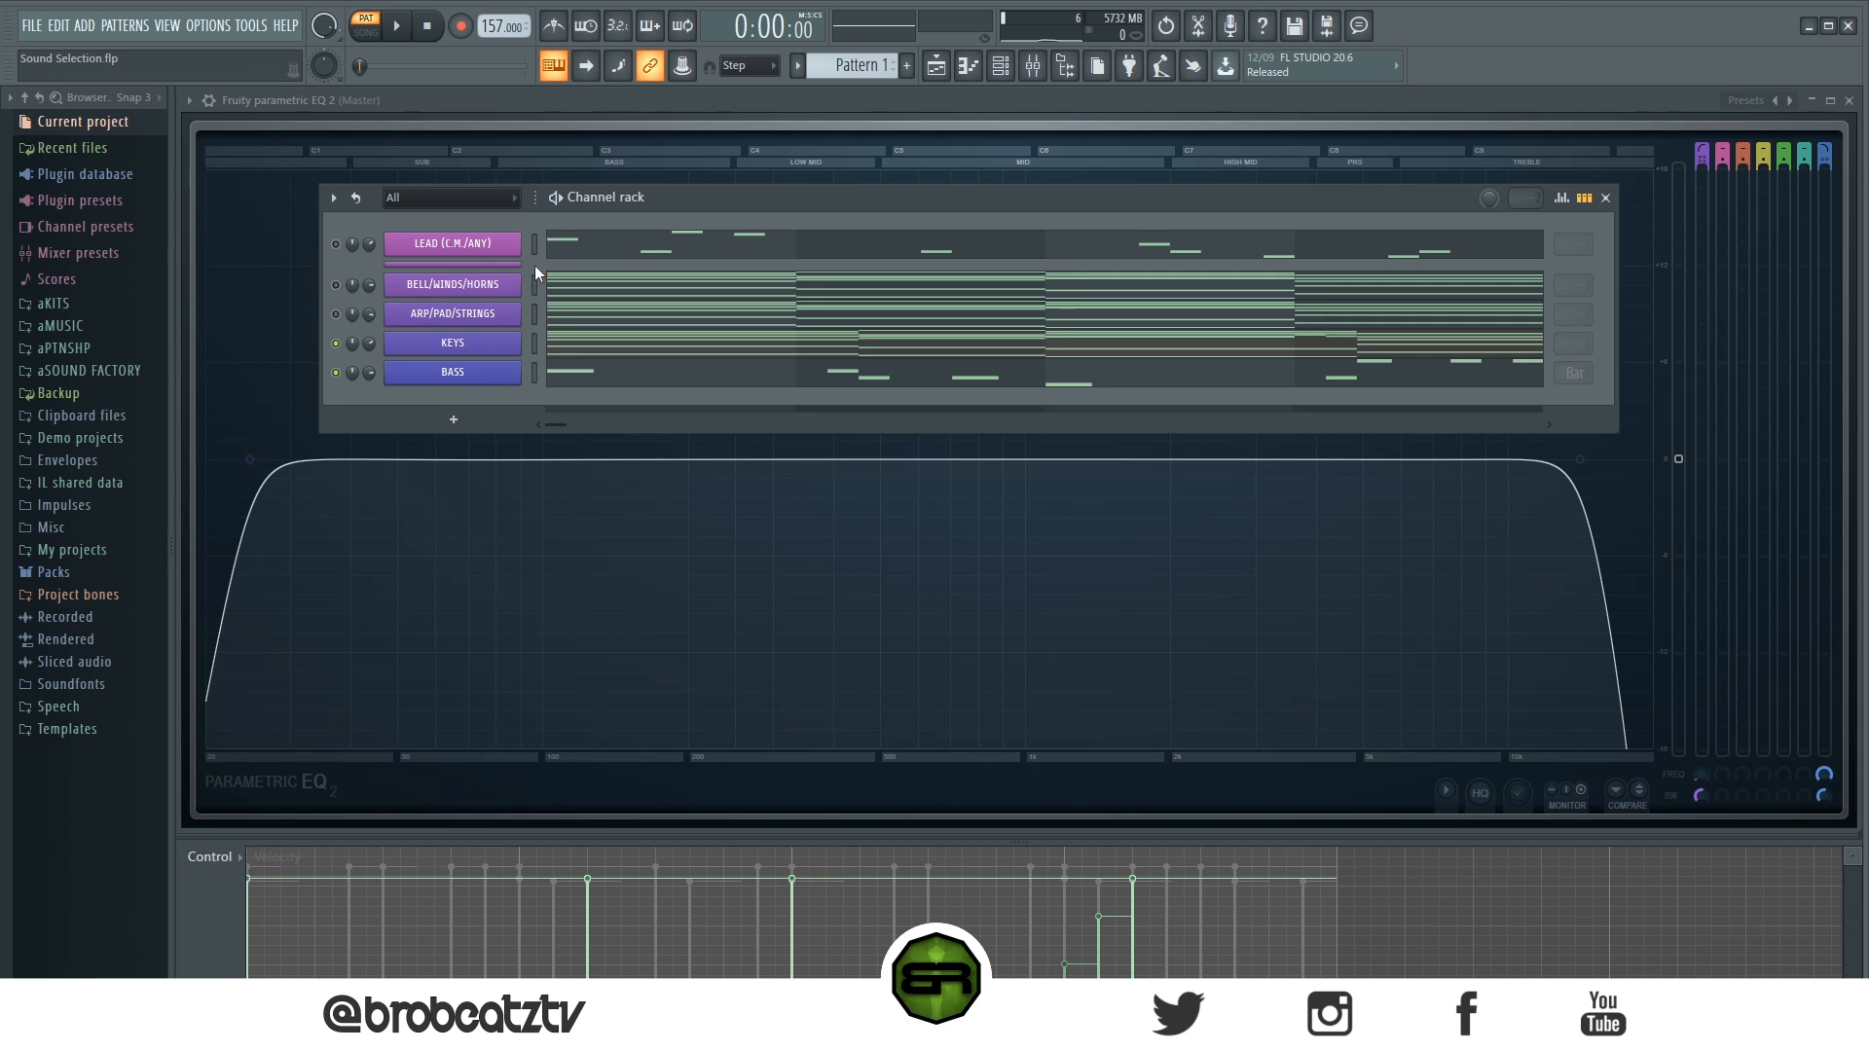
Add the ARP/PAD/STRINGS channel back in and audition it with KEYS and BASS
left_click(336, 314)
left_click(396, 27)
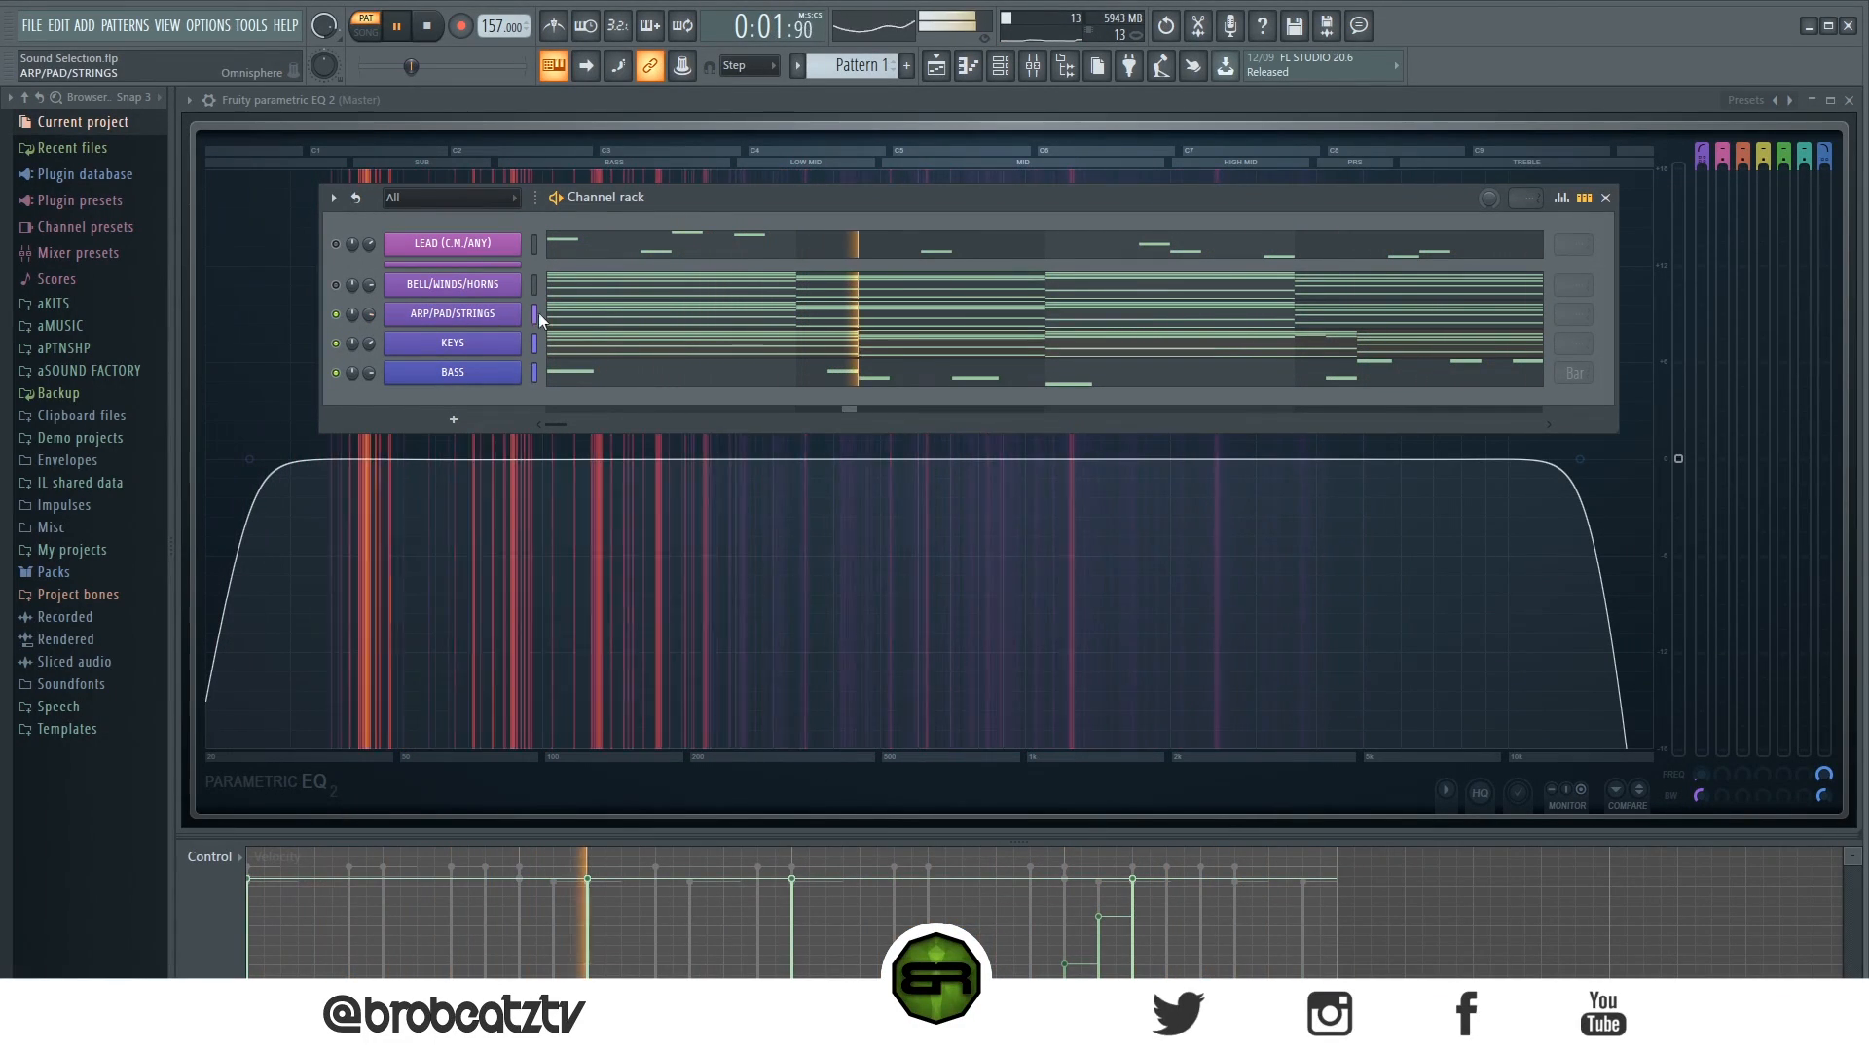
key("space")
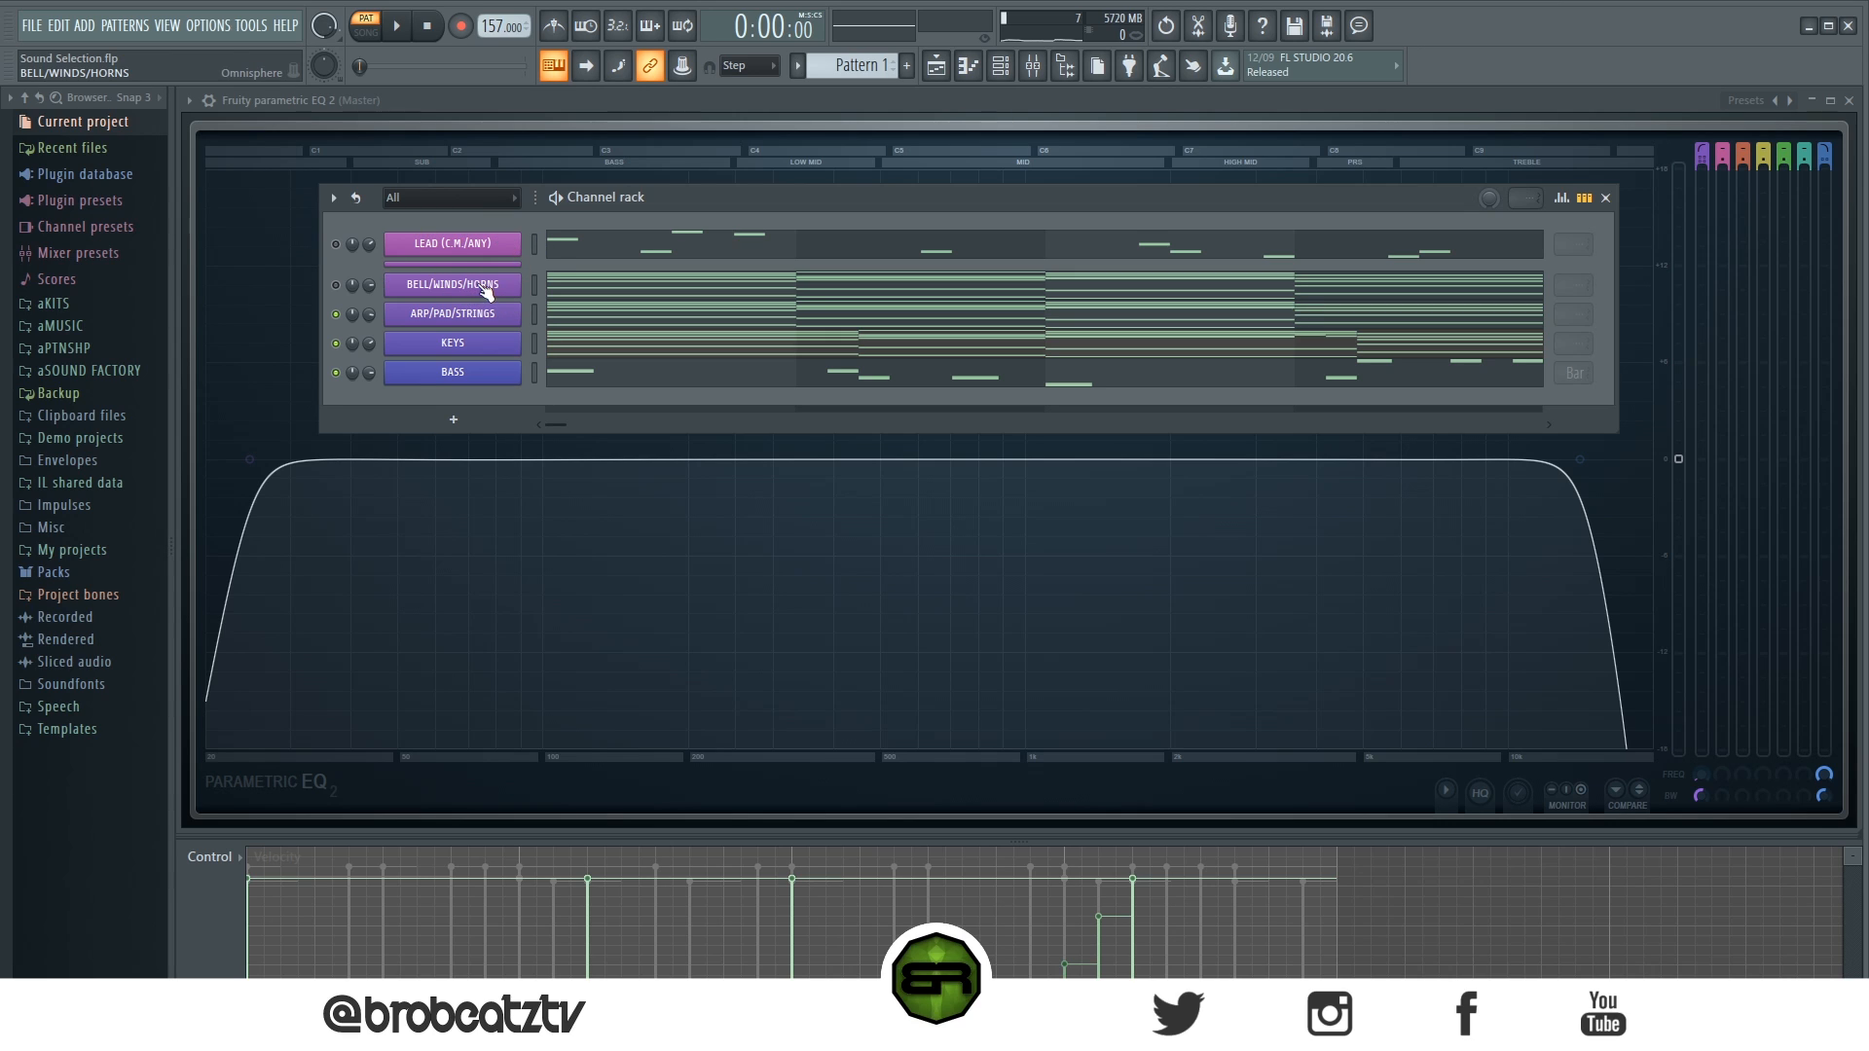
Unmute the BELL/WINDS/HORNS channel and play the pattern with every layer except LEAD
left_click(335, 285)
key("space")
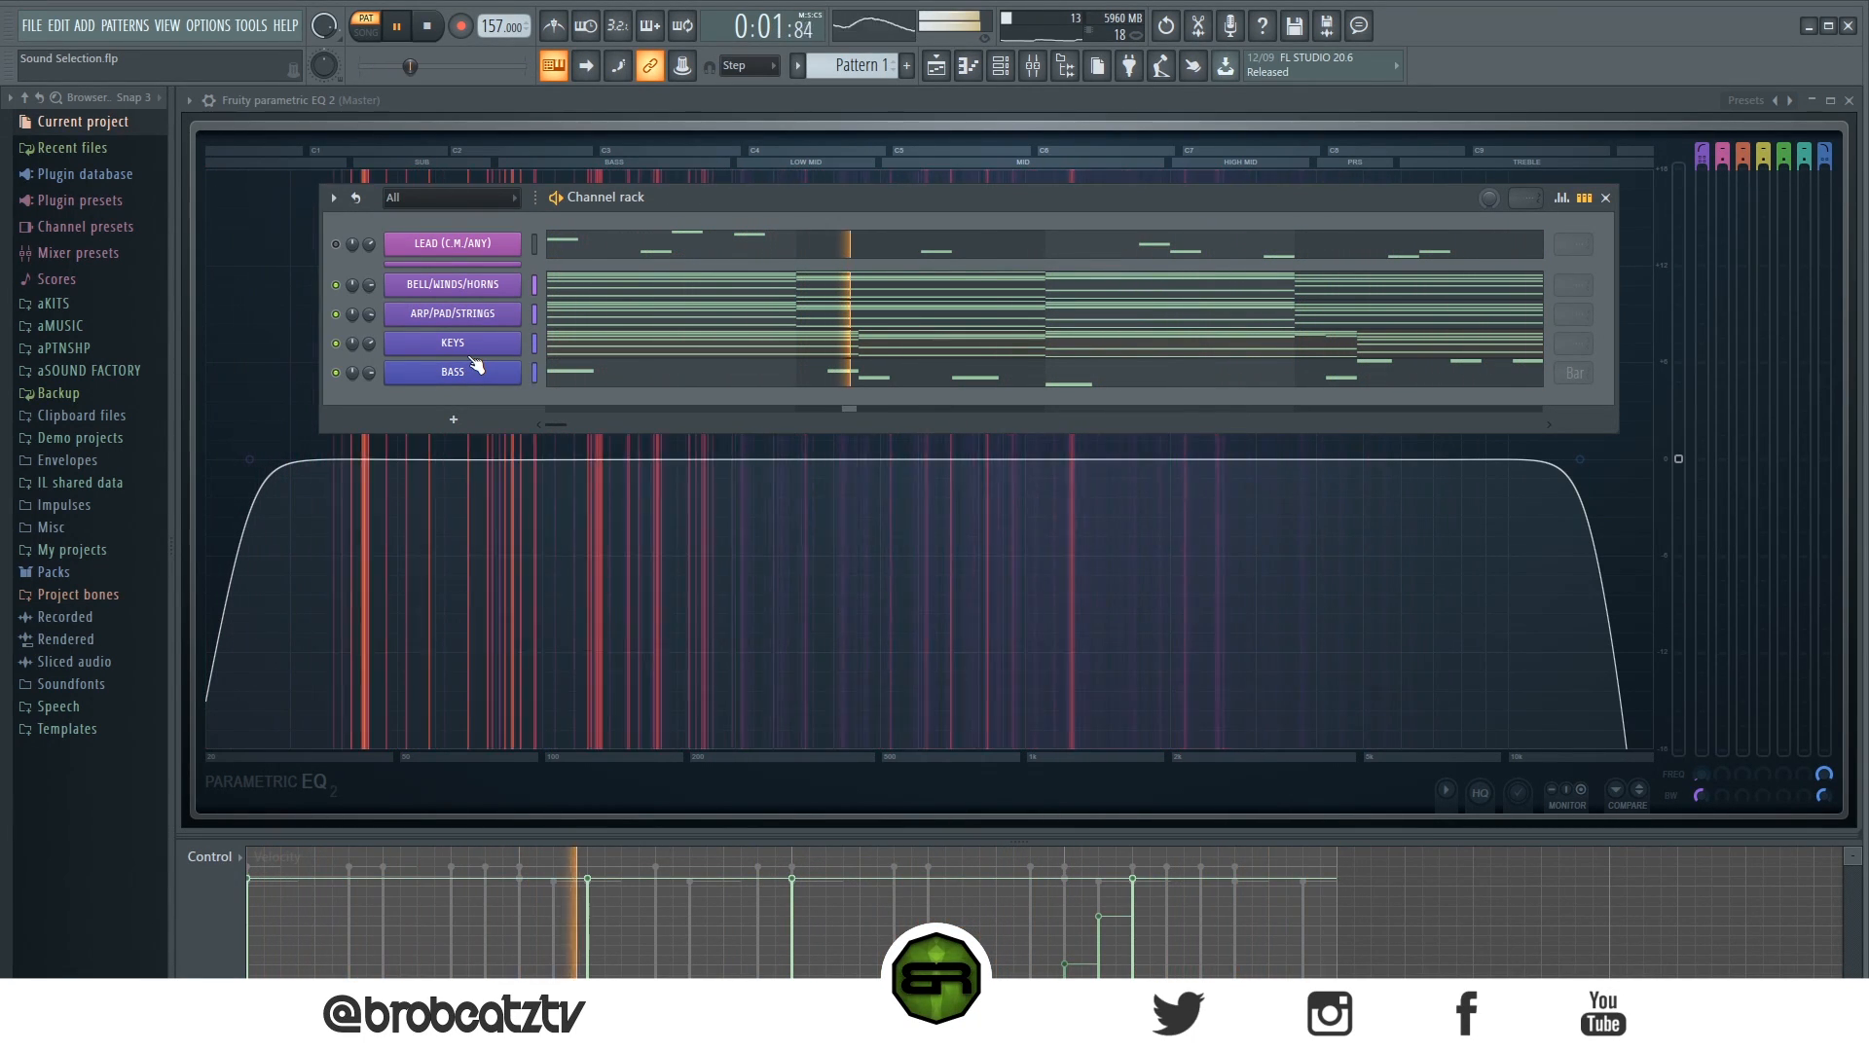
key("space")
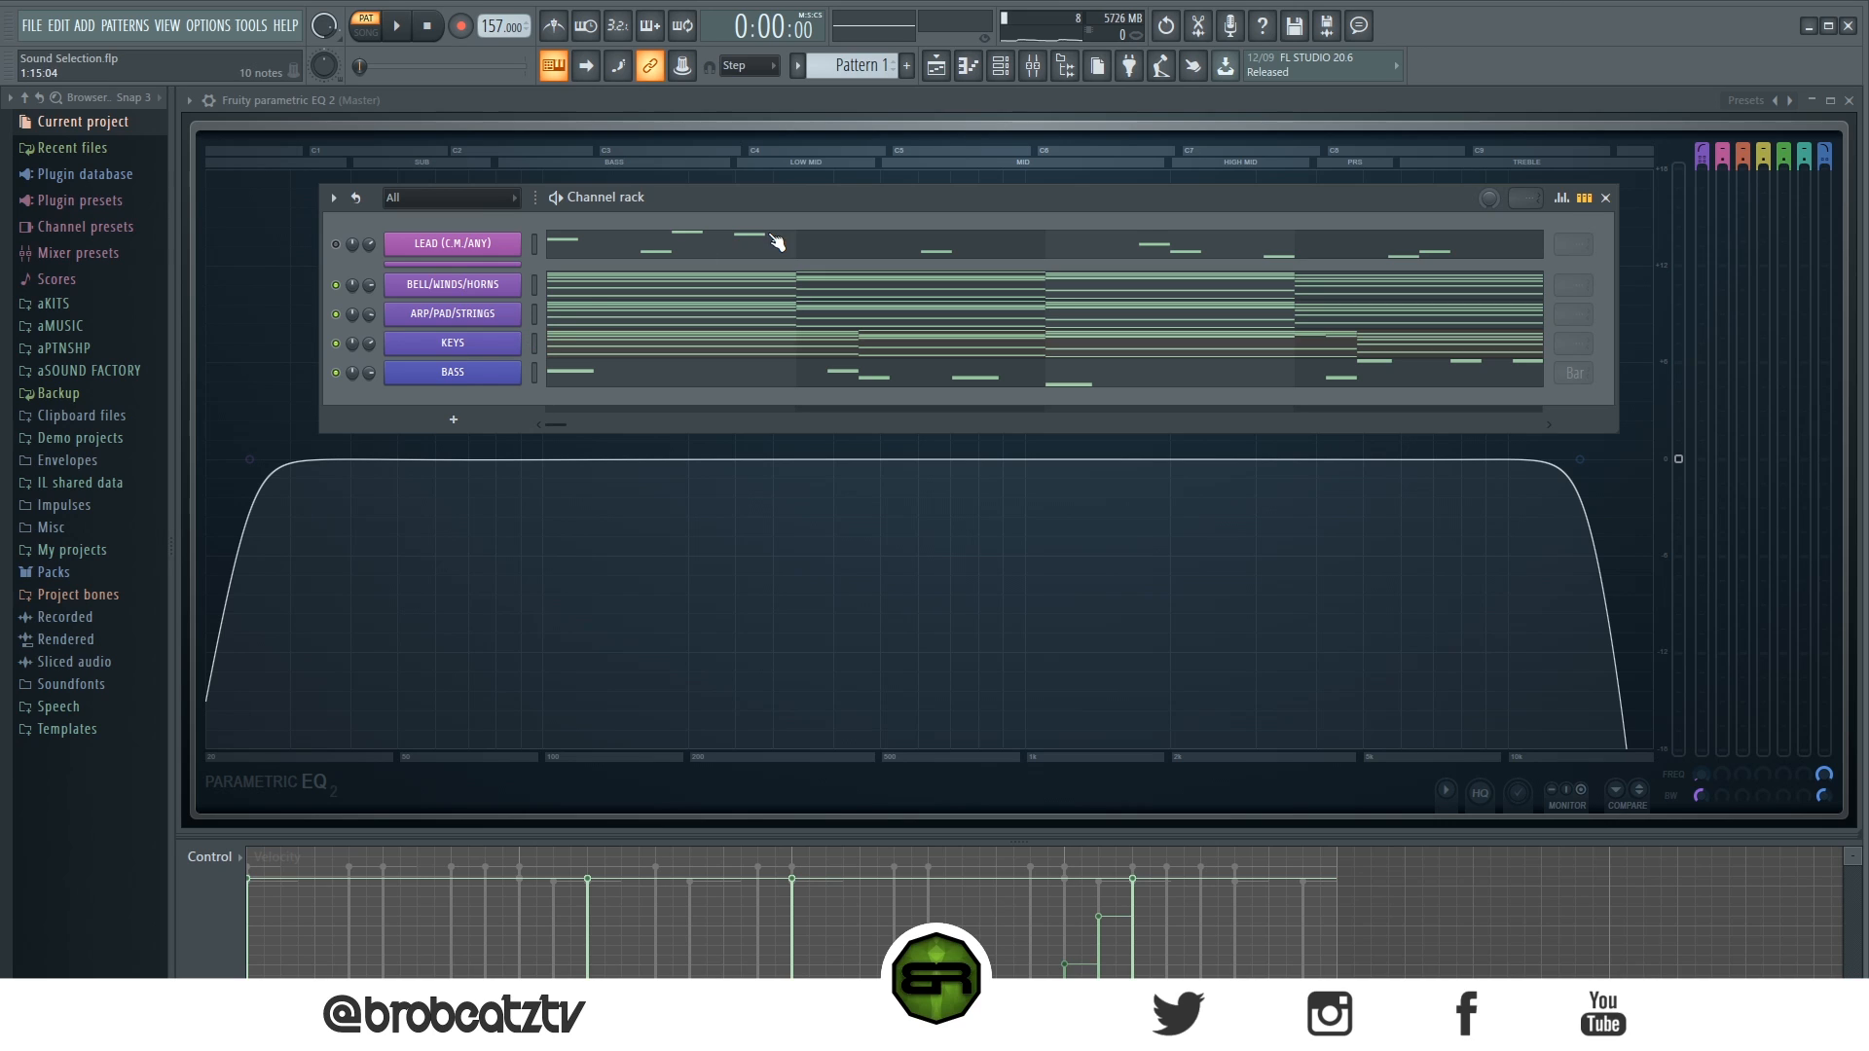
View the LEAD channel's notes in the piano roll, then reopen the Master track's Fruity parametric EQ 2 with the channel rack
left_click(581, 256)
scroll(569, 389, "up", 3)
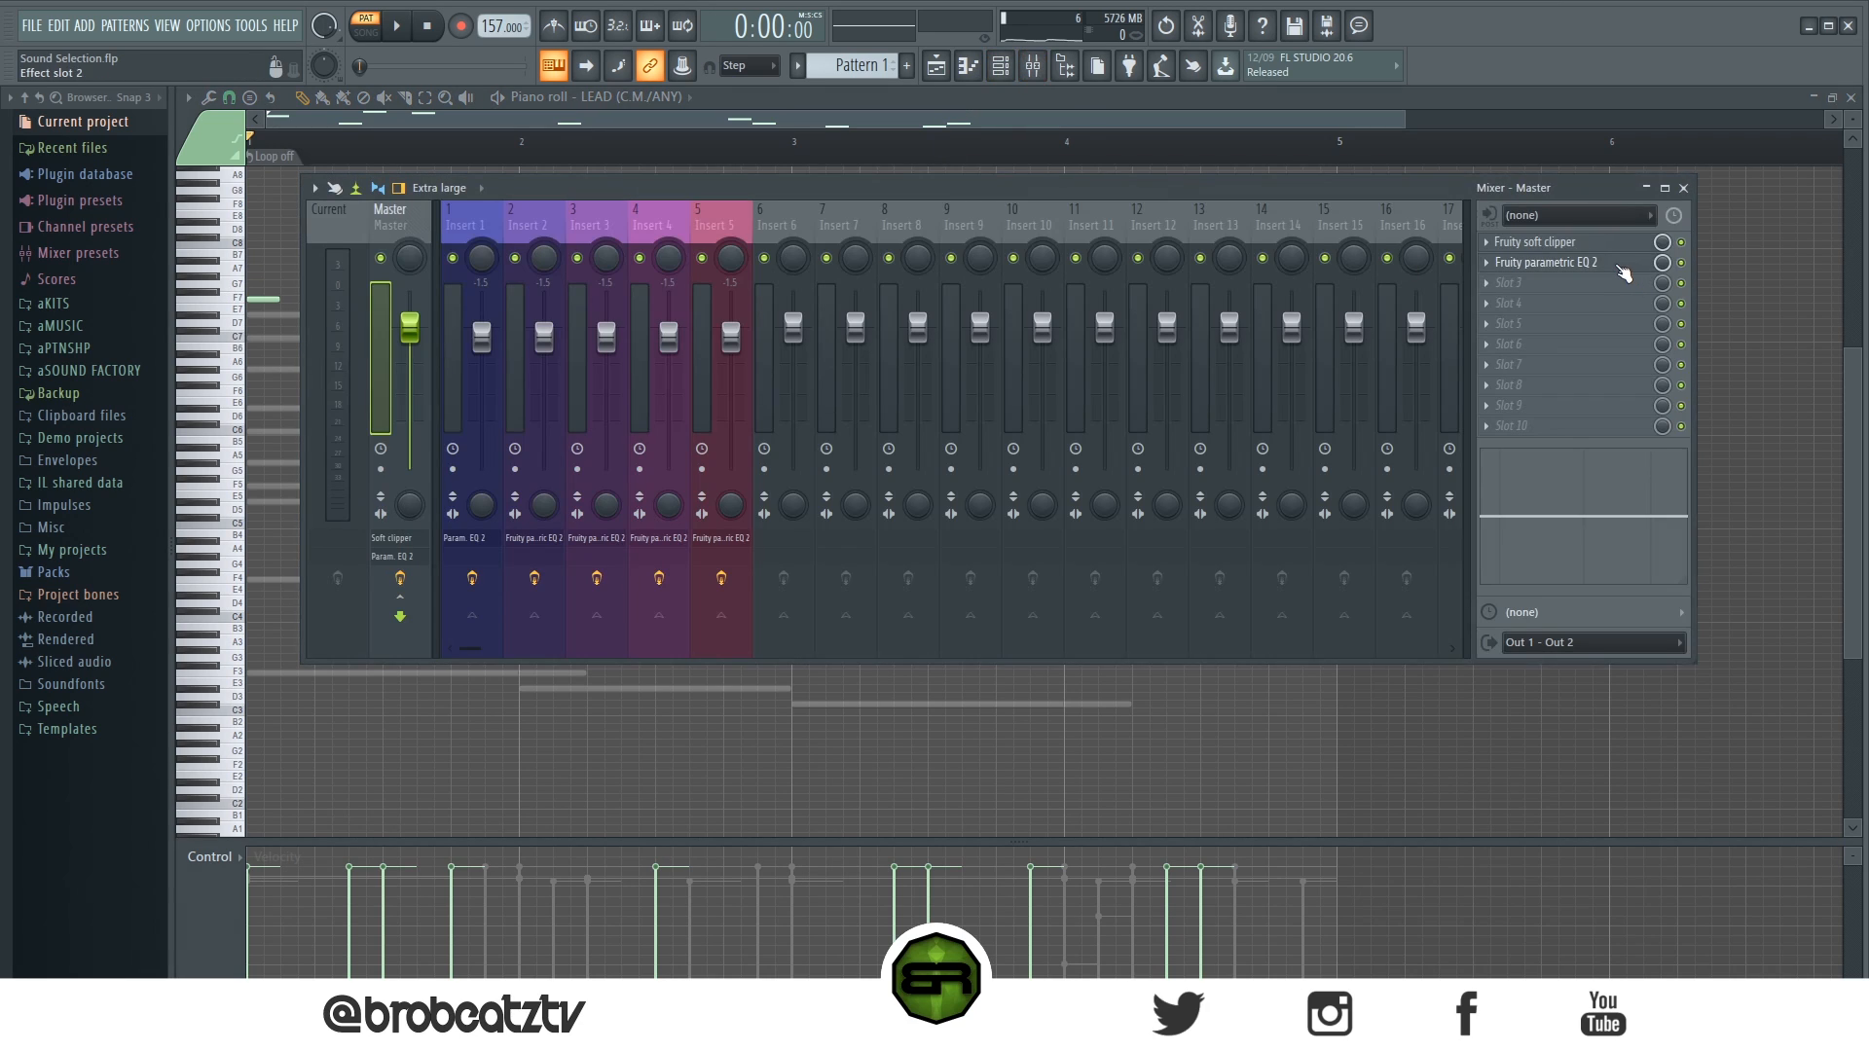
left_click(1596, 261)
left_click(1001, 68)
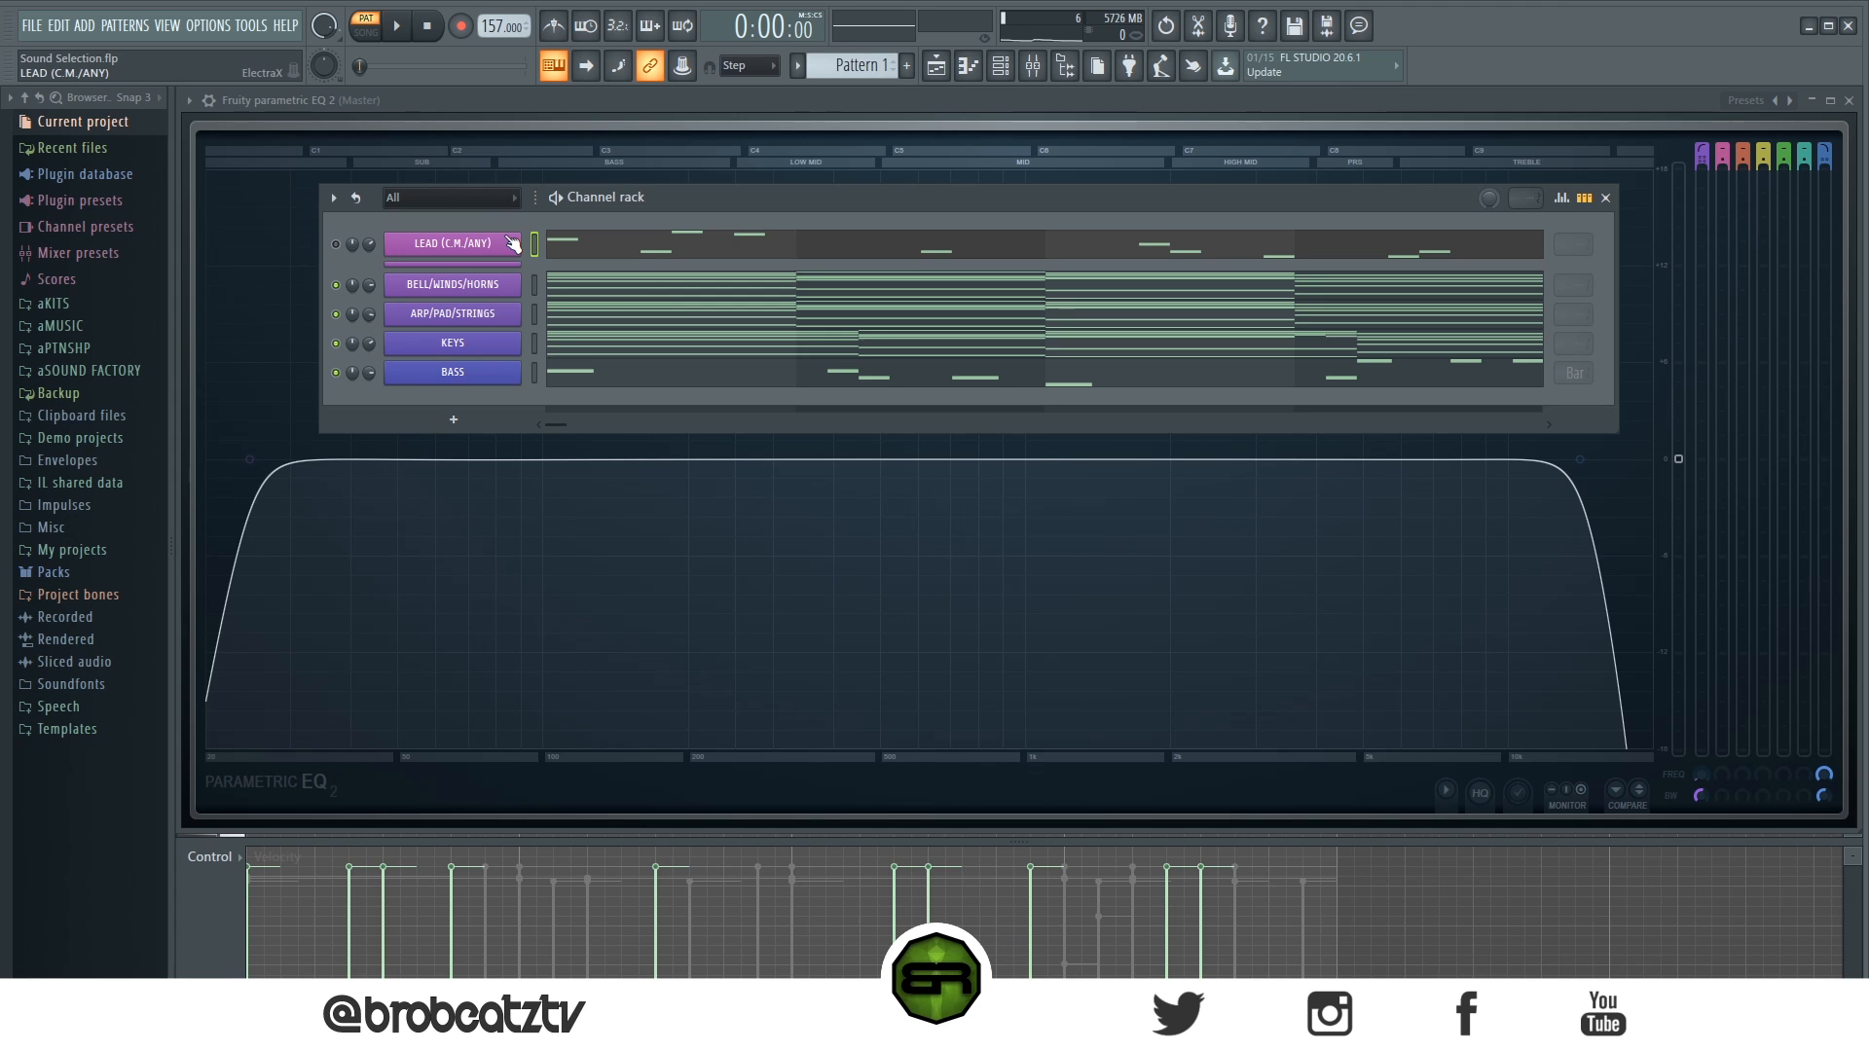
Unmute the LEAD channel and play the pattern with all five channels
left_click(395, 26)
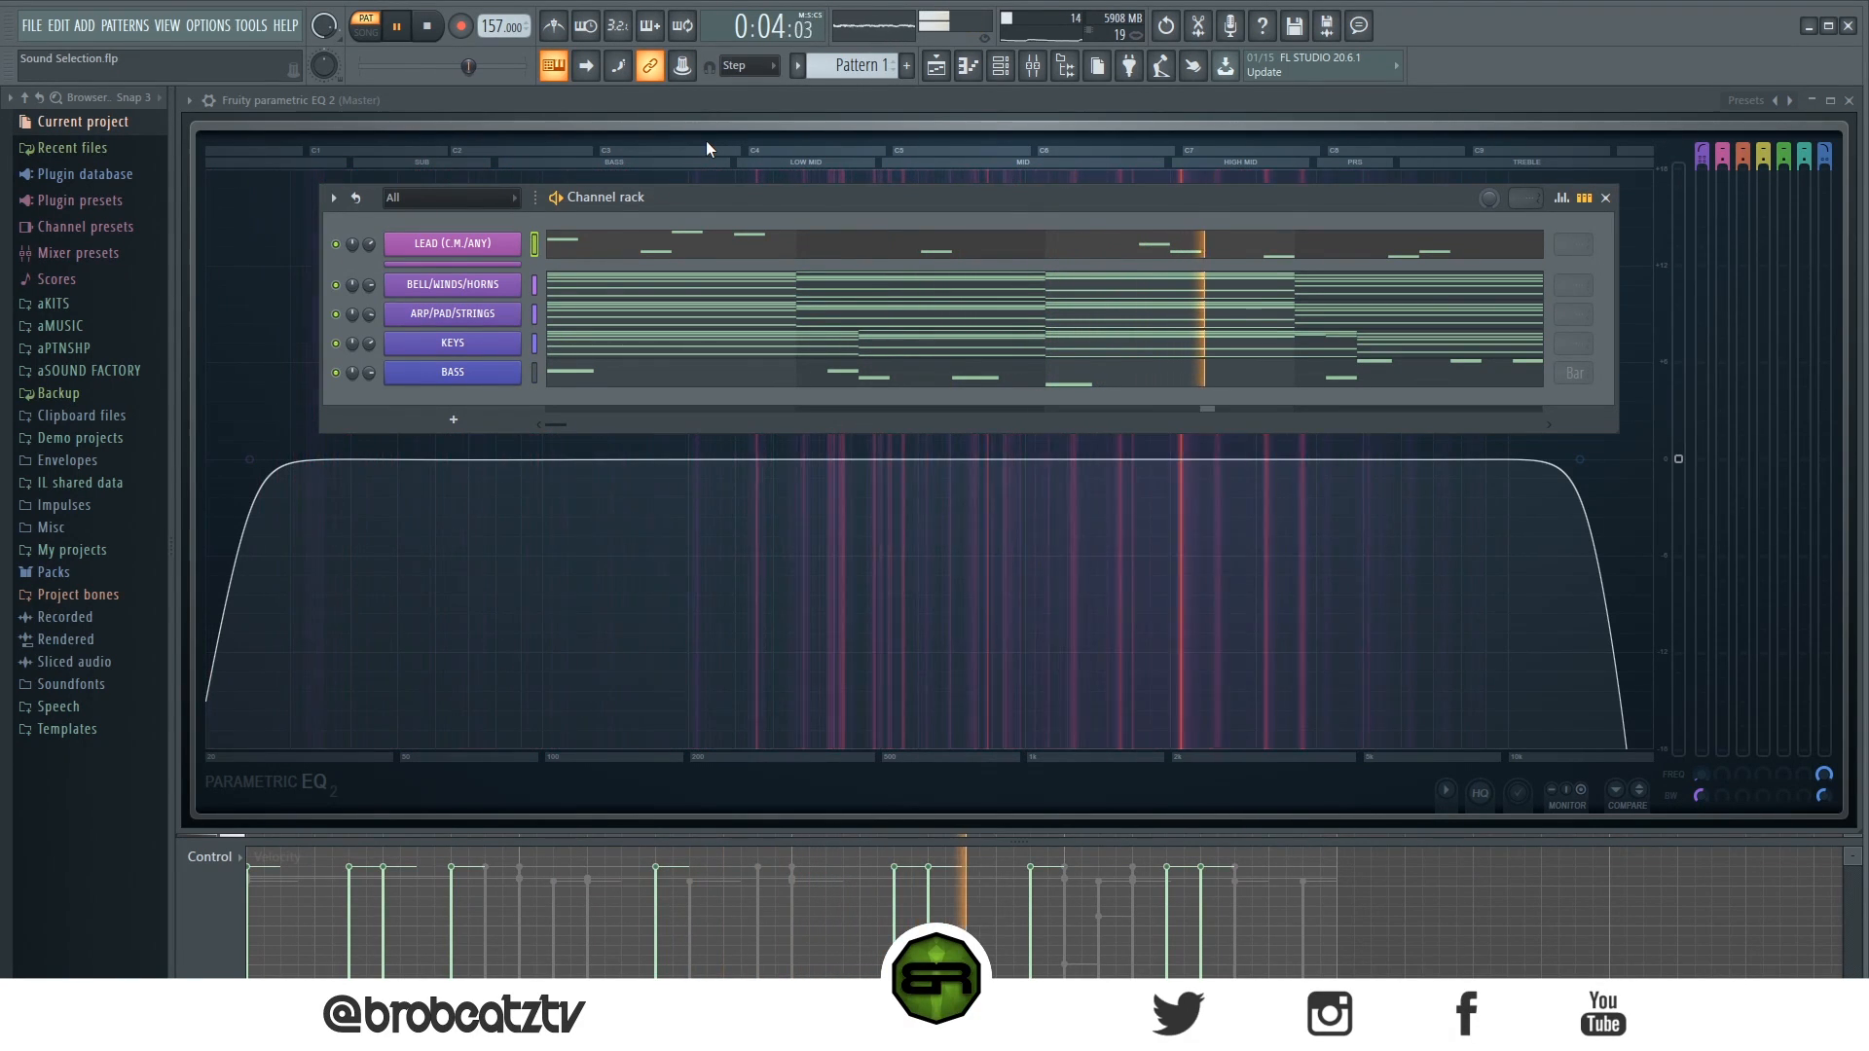
key("space")
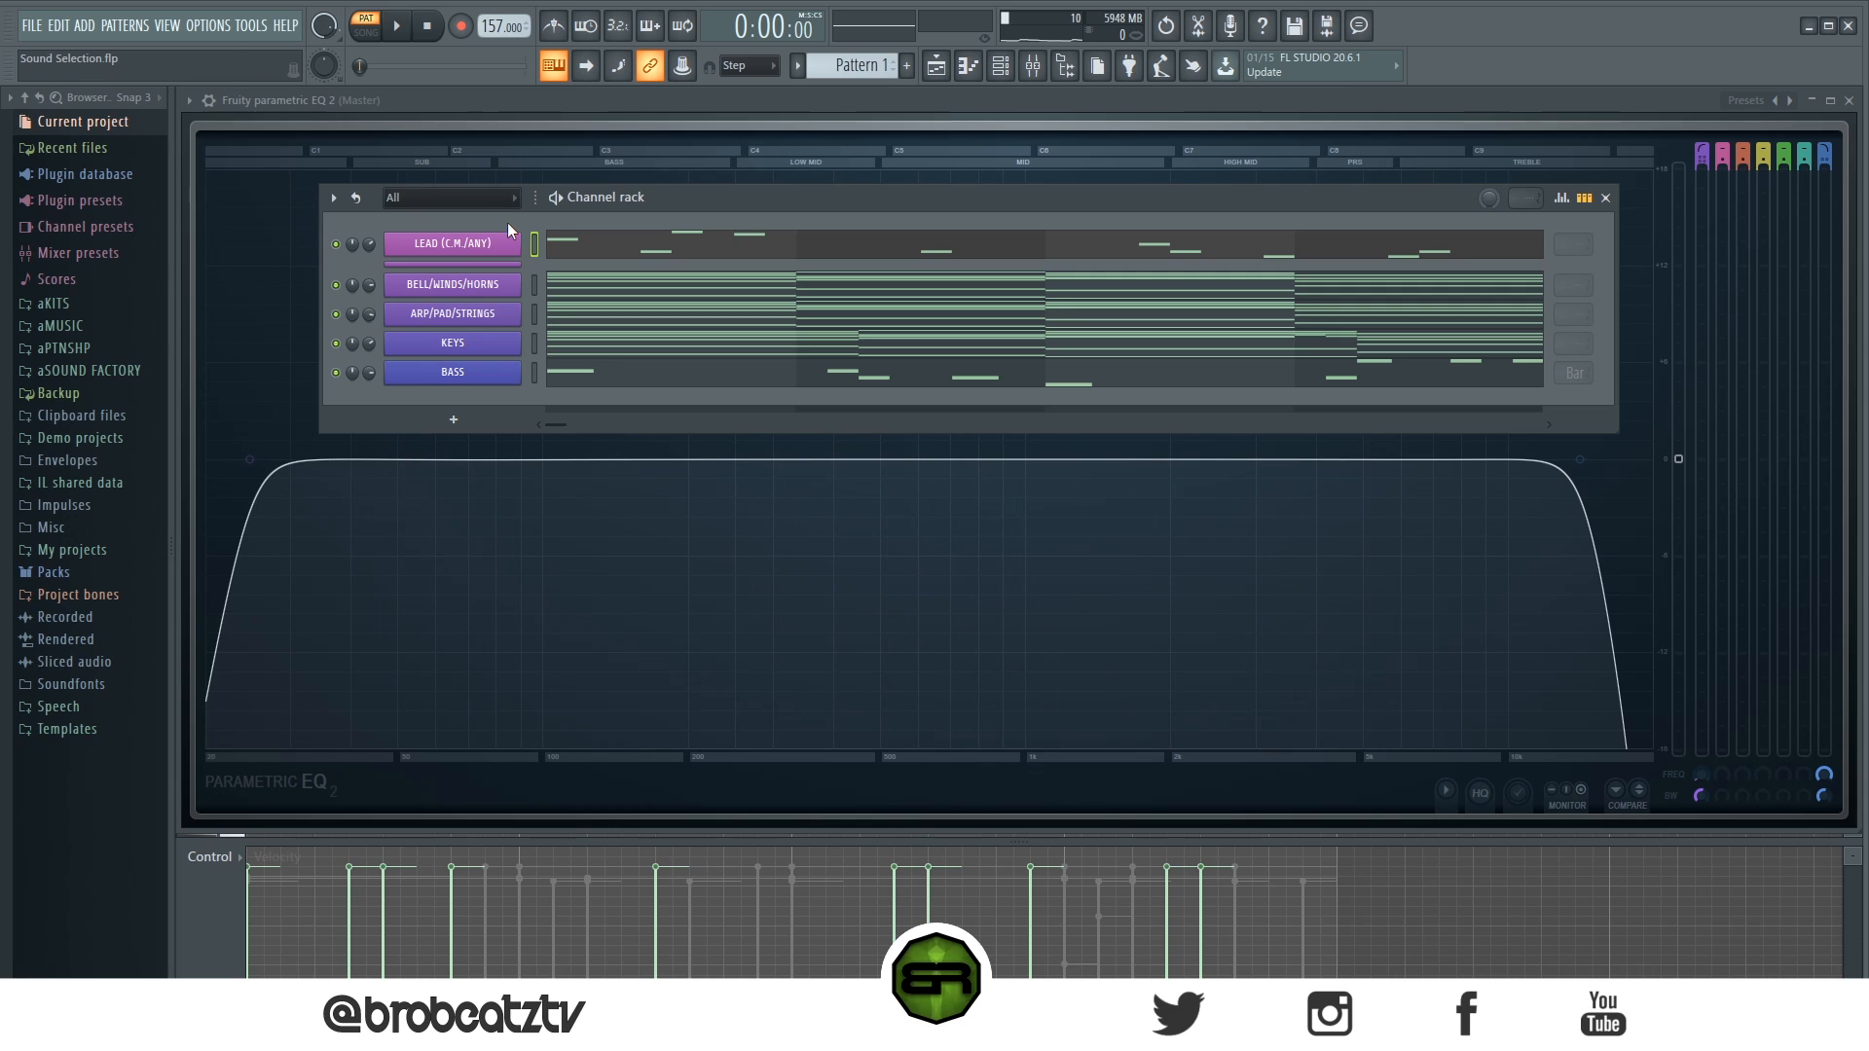
Hide the channel rack and play the pattern to examine its full spectrum in the Master EQ
left_click(453, 107)
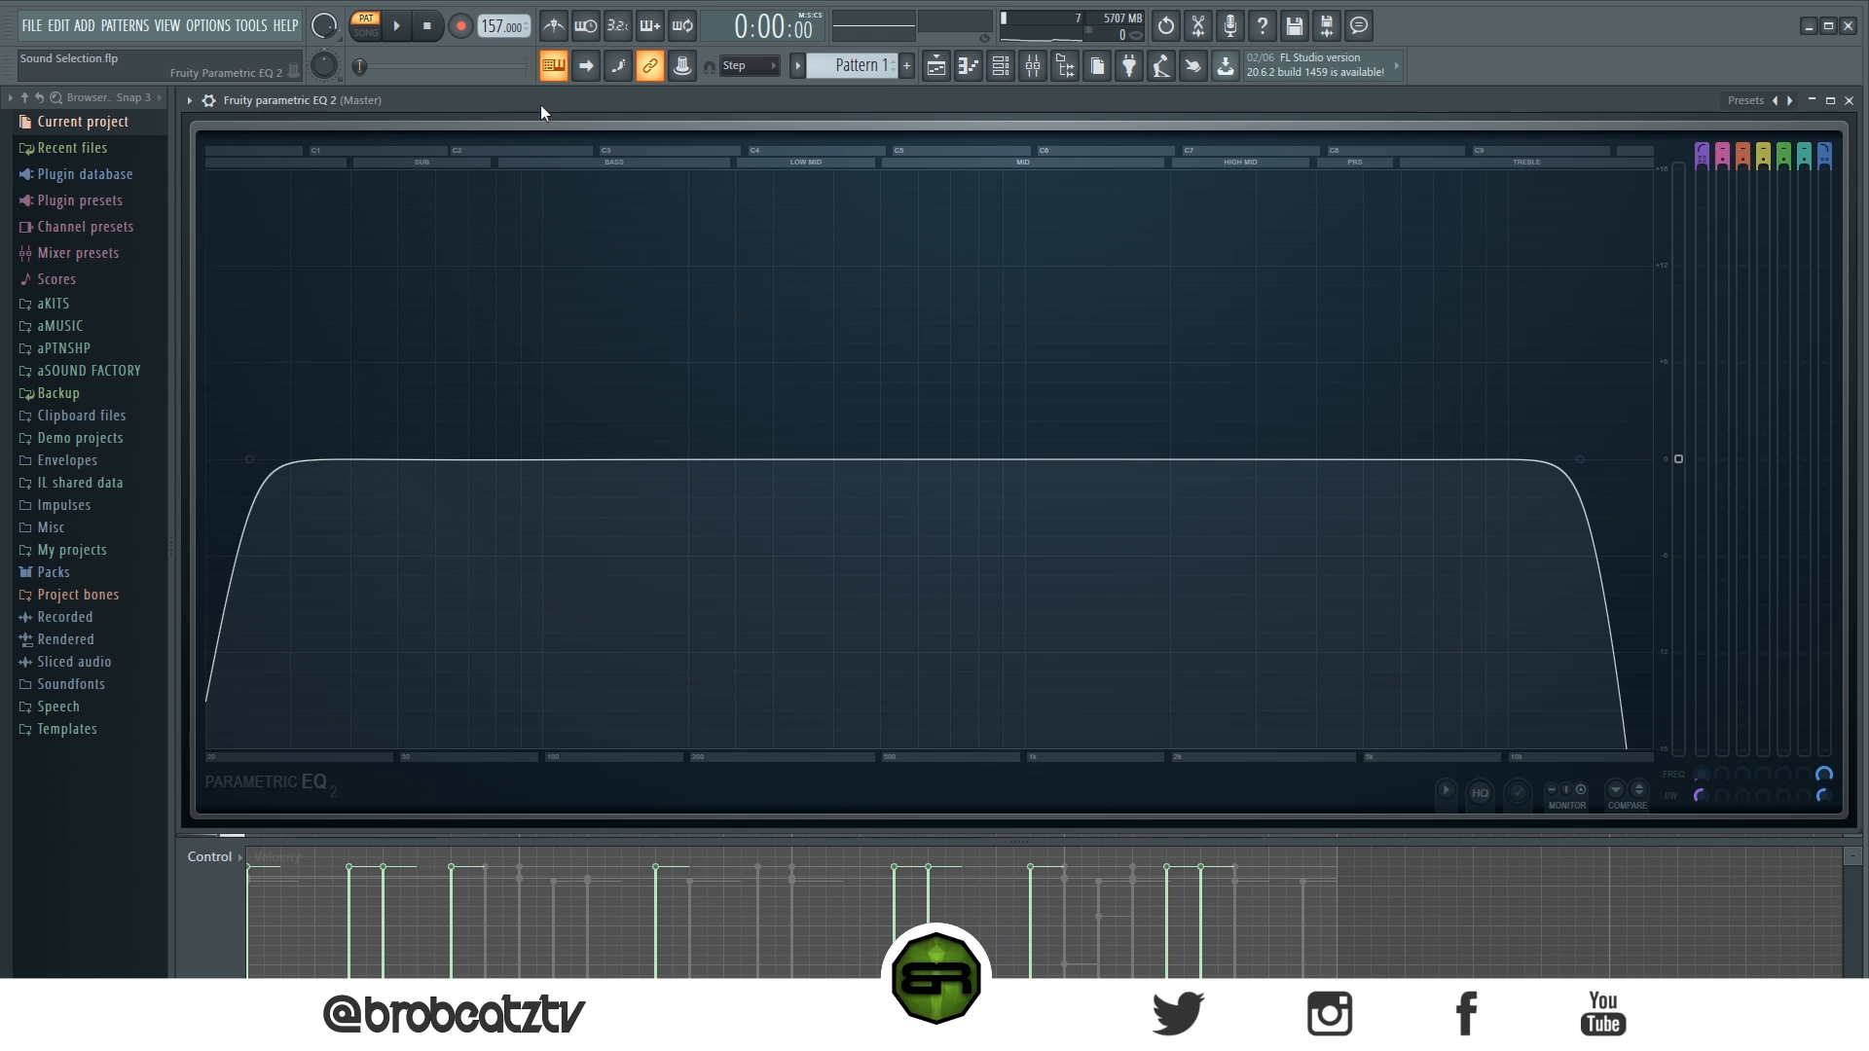
key("space")
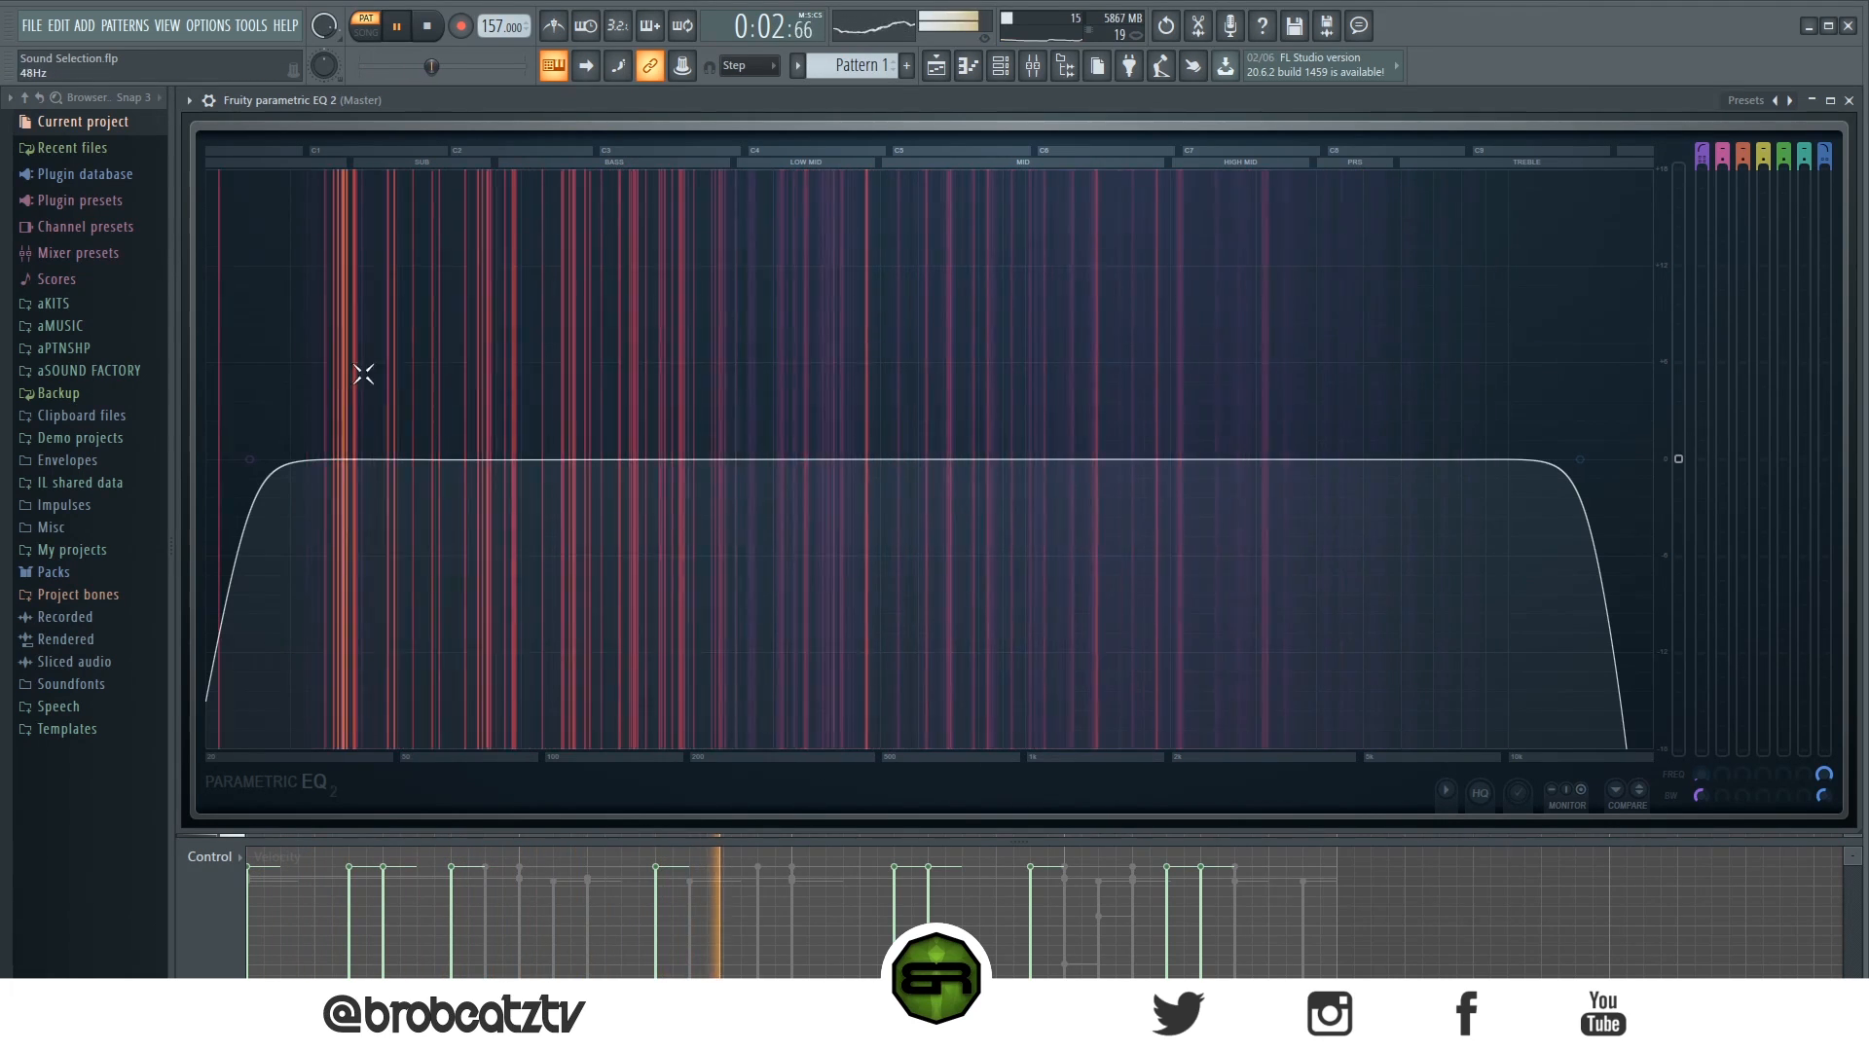
key("space")
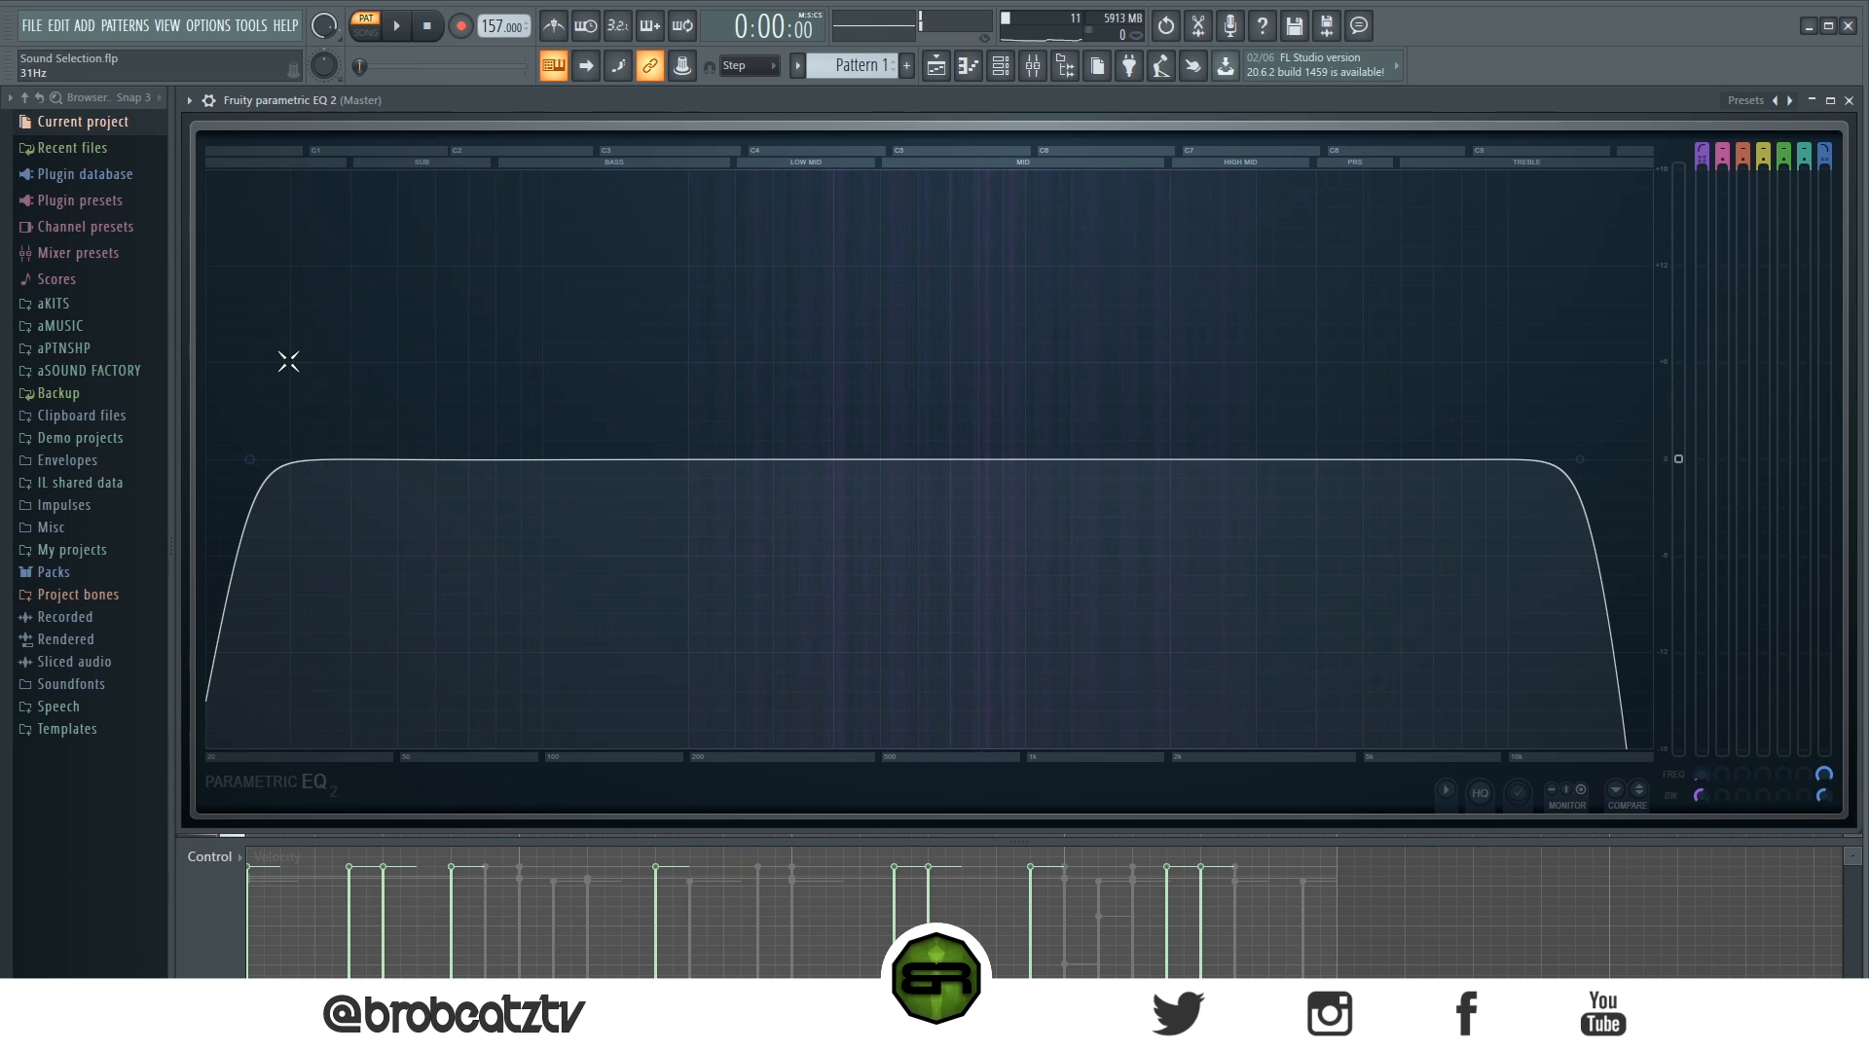
Transpose the whole pattern by 8 semitones and play it to check the shifted spectrum
left_click(798, 65)
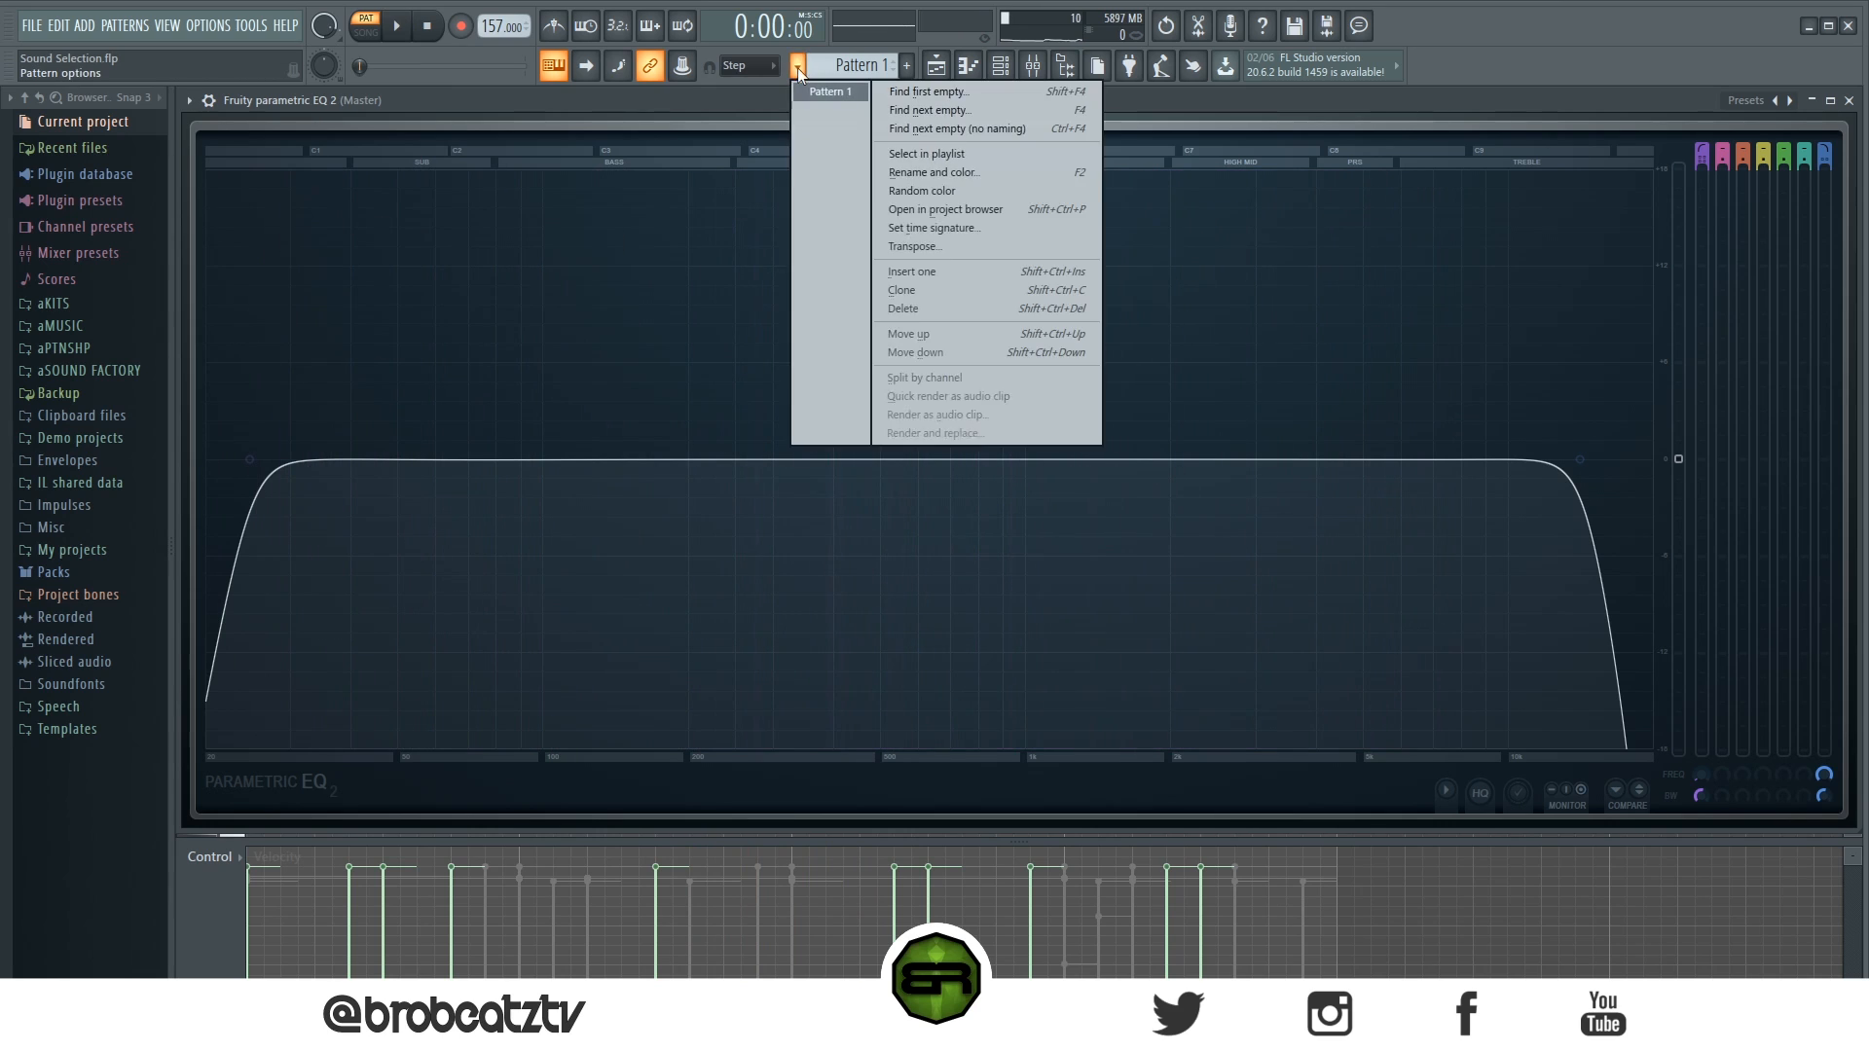
left_click(901, 251)
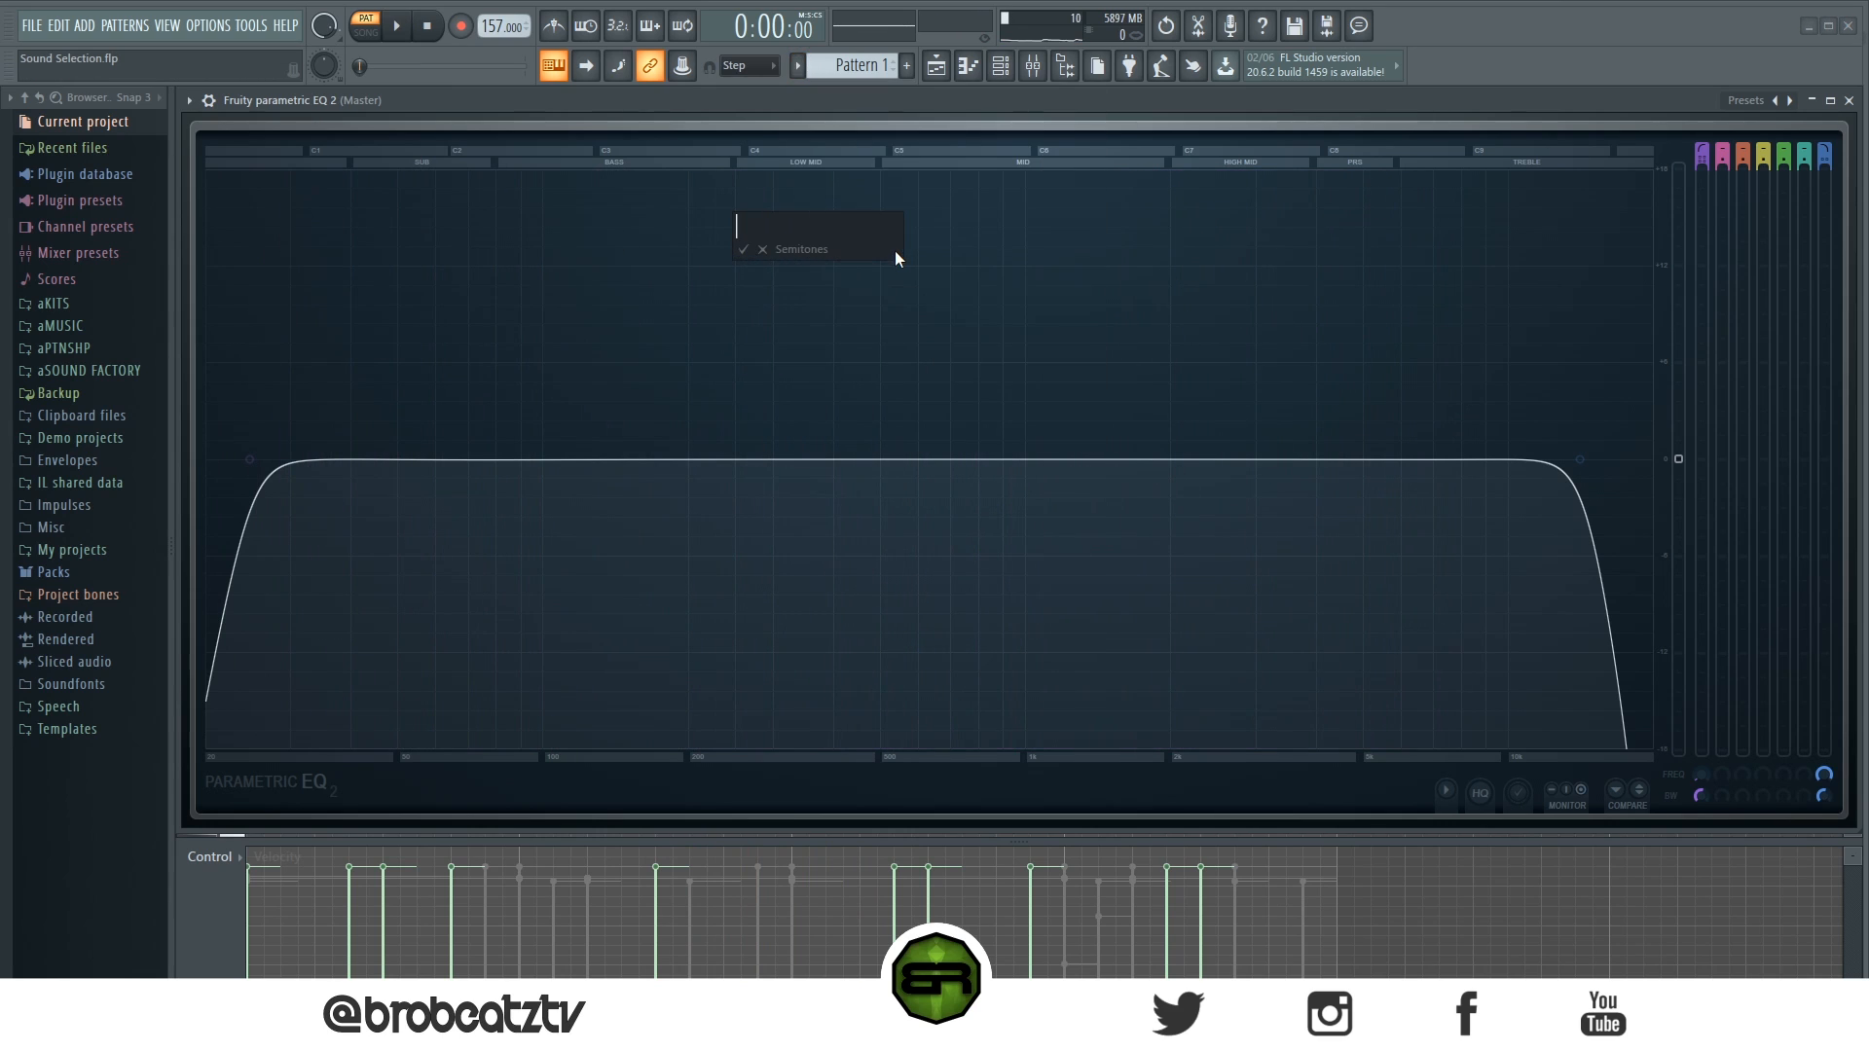
type("8")
key("Return")
key("space")
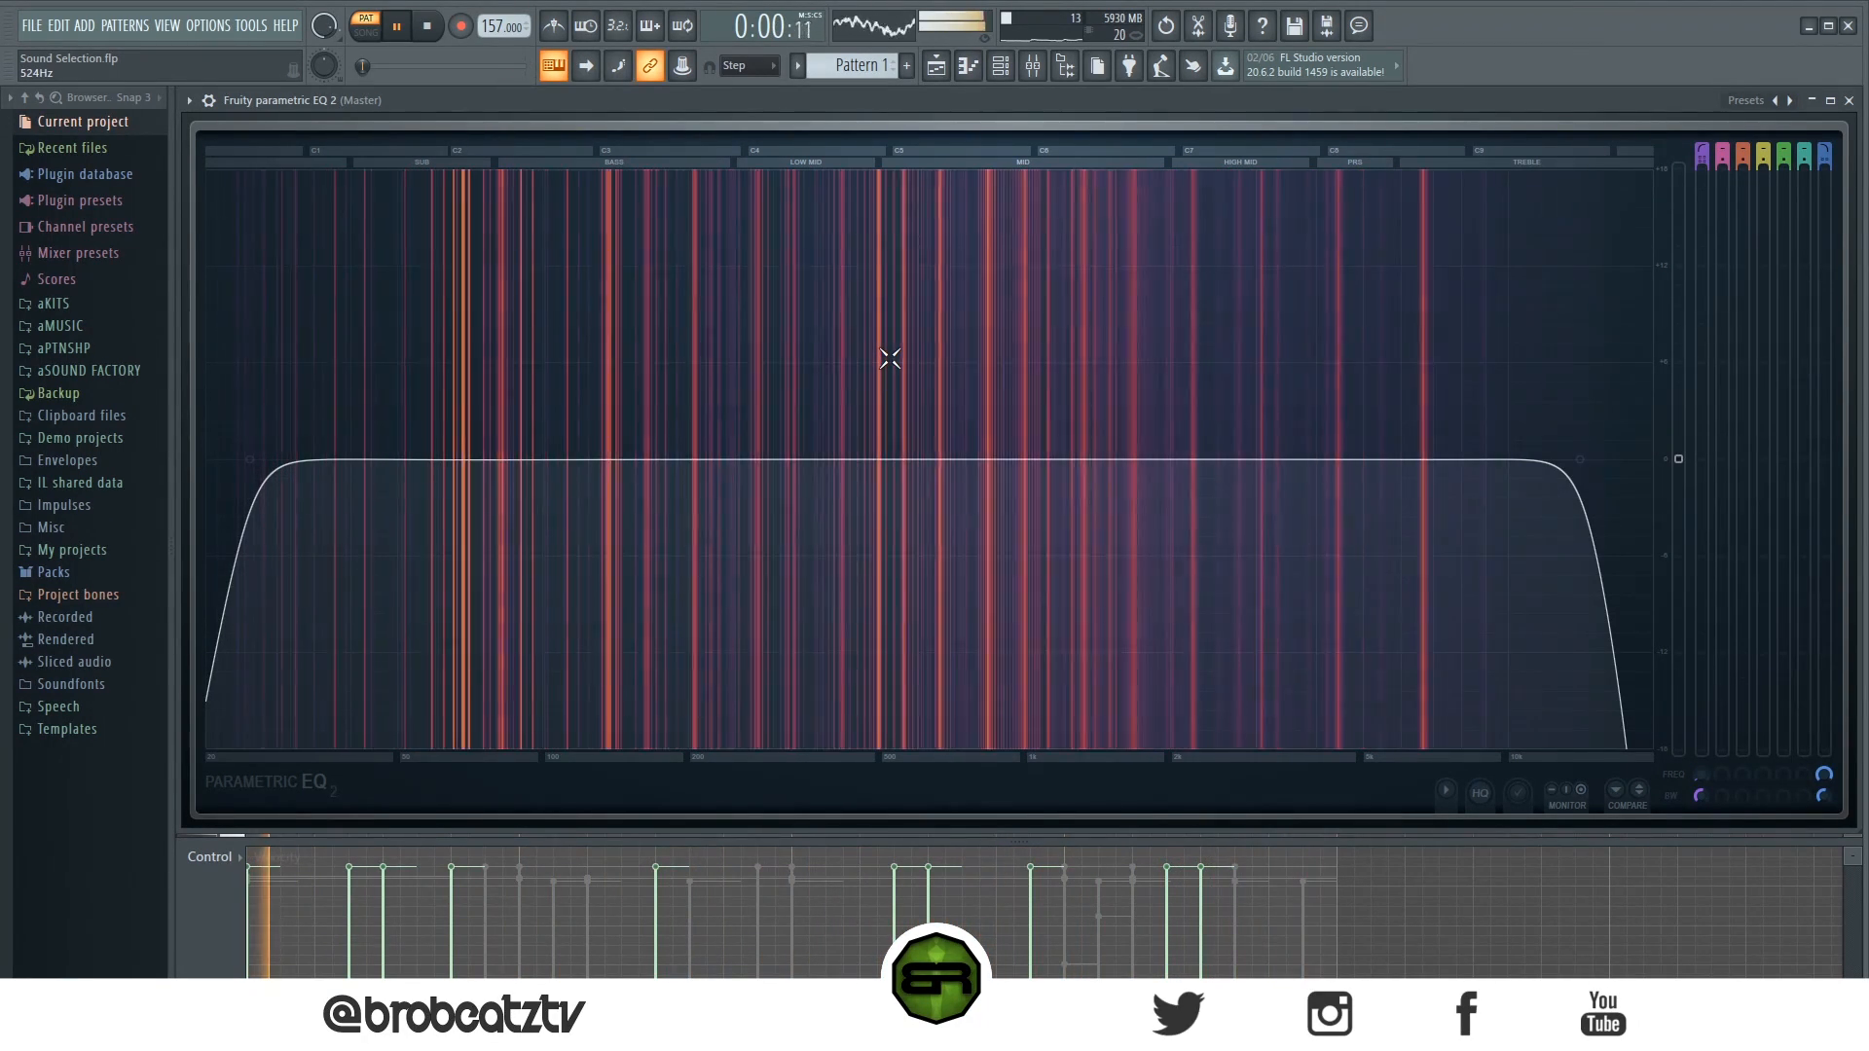
key("space")
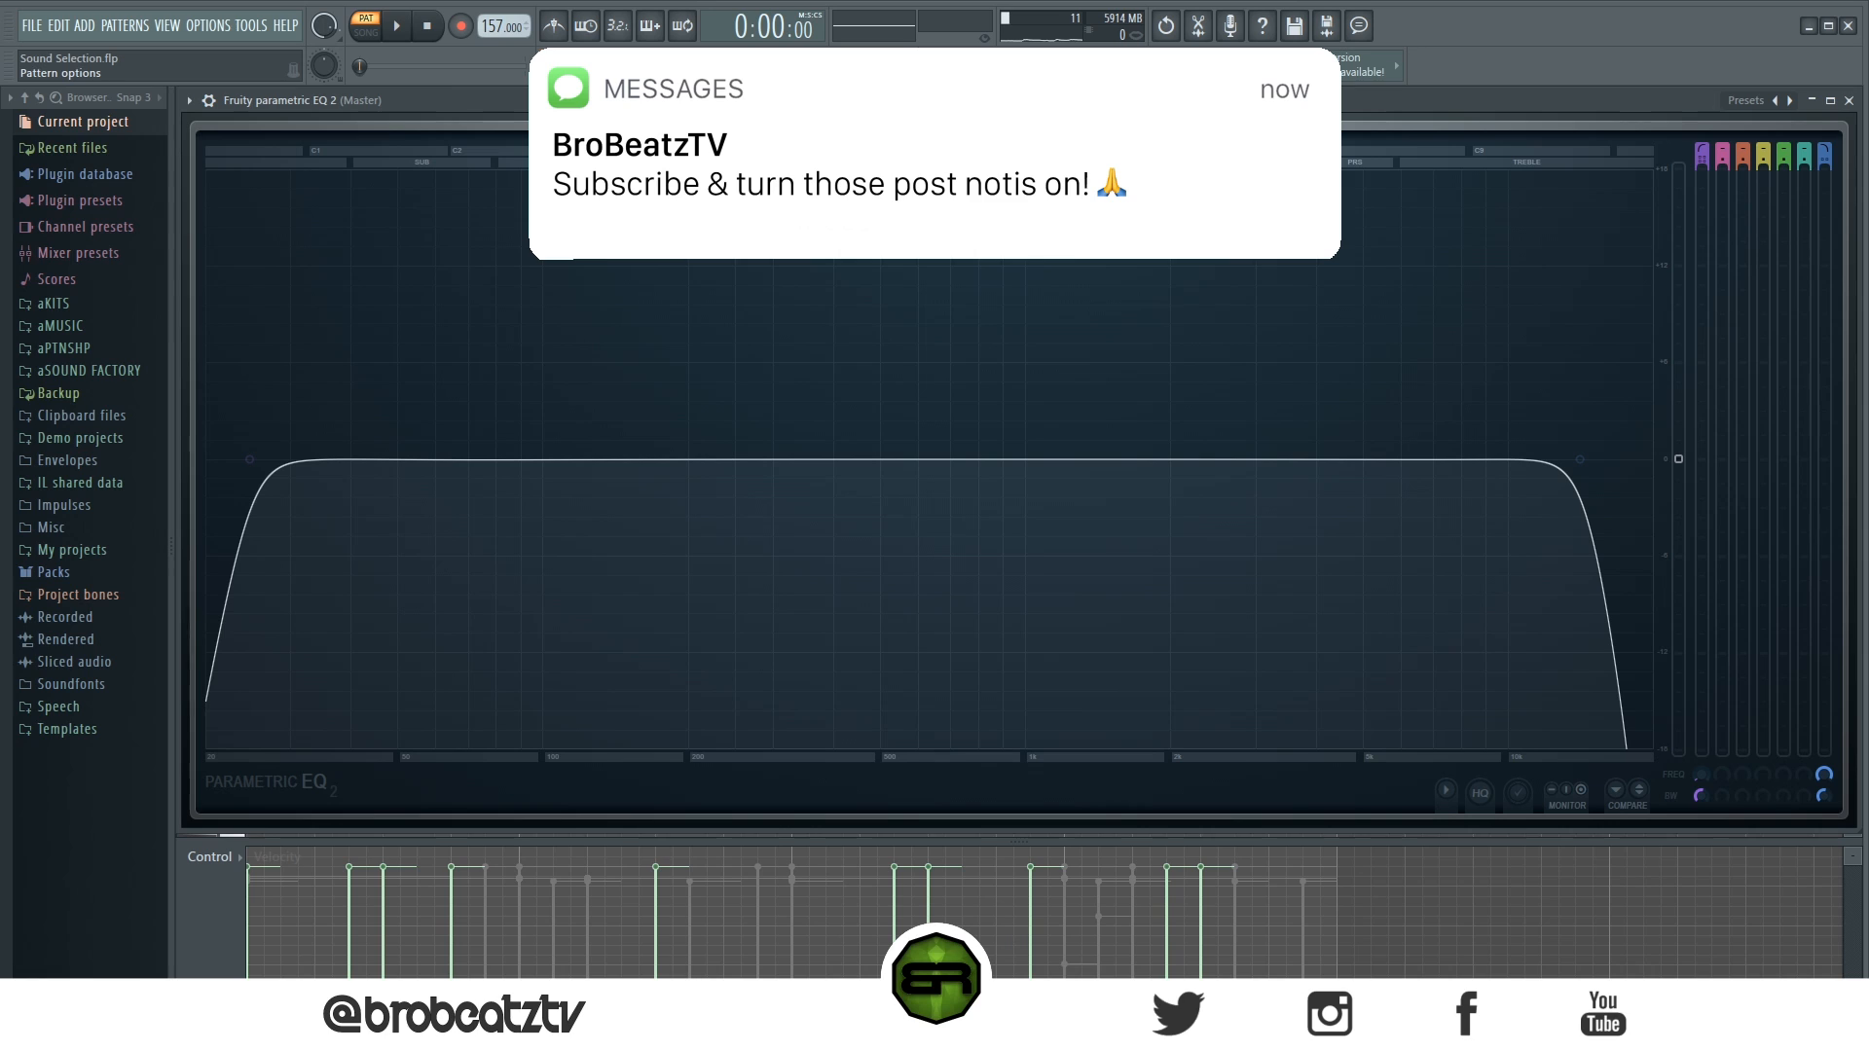
left_click(797, 65)
left_click(797, 65)
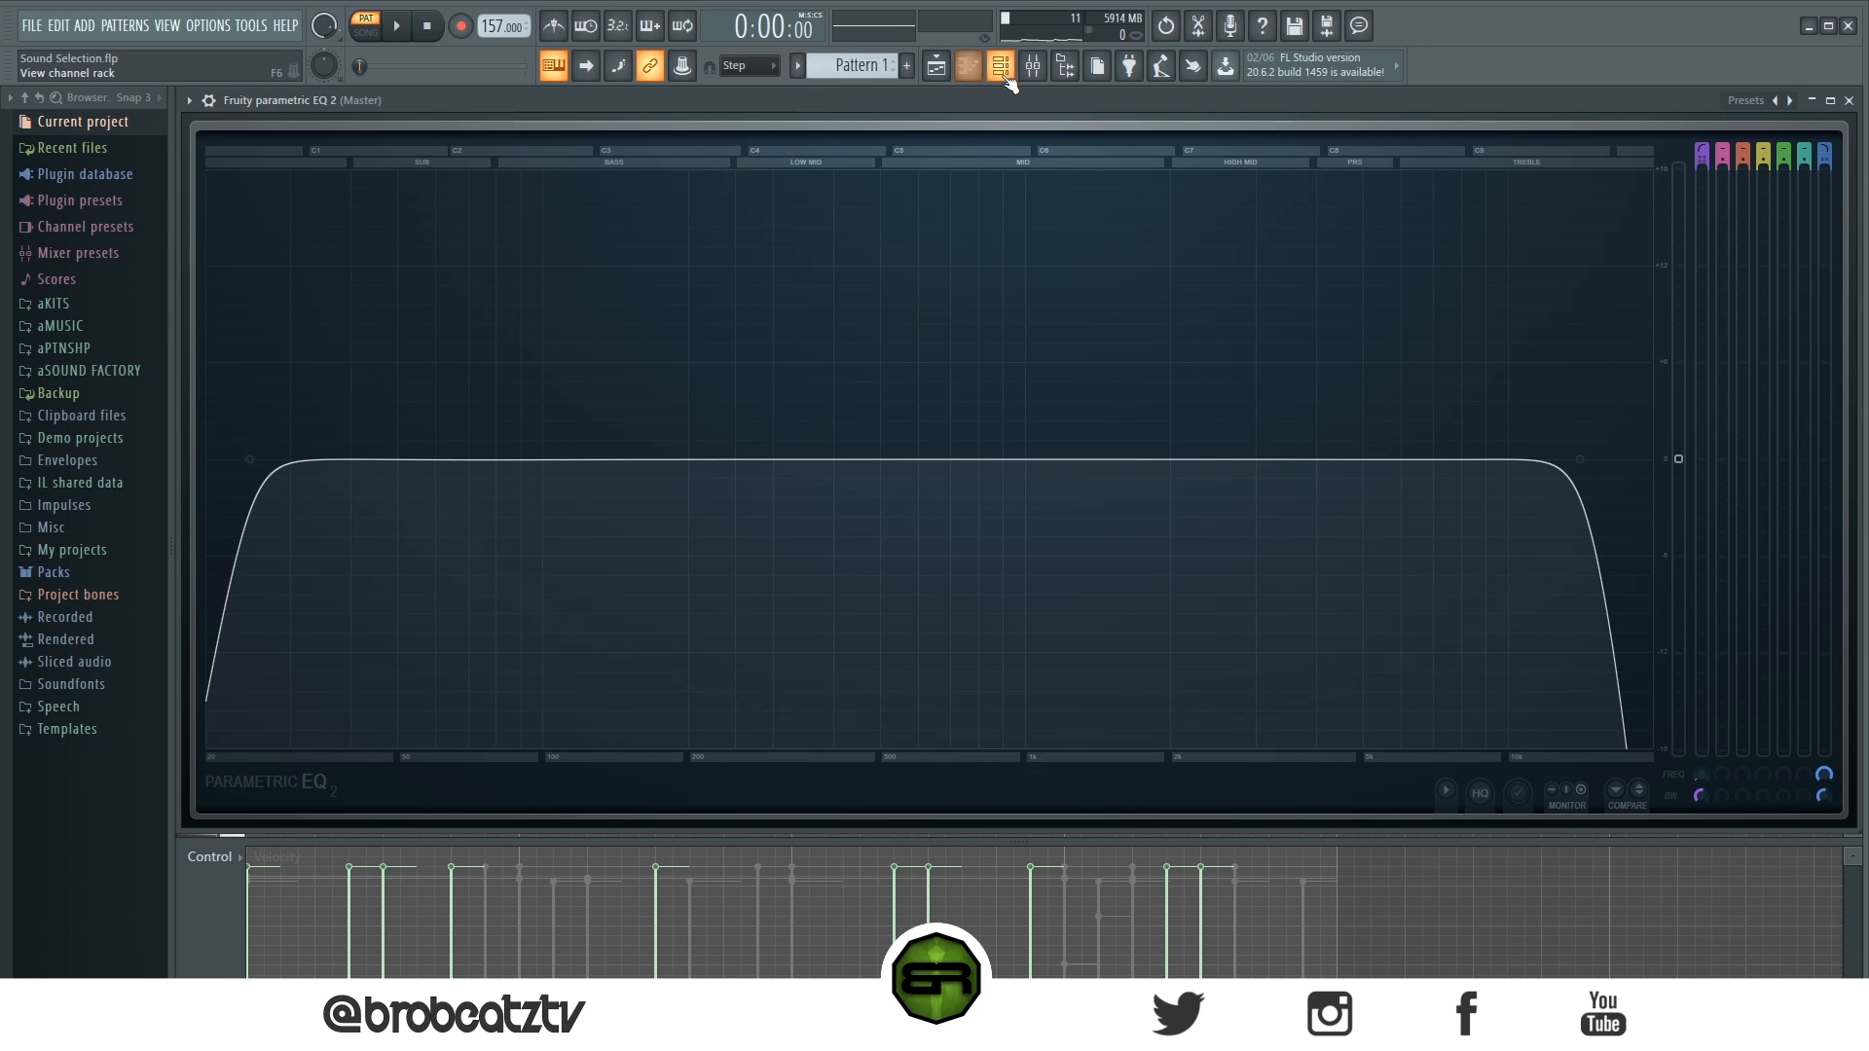
left_click(797, 68)
left_click(913, 251)
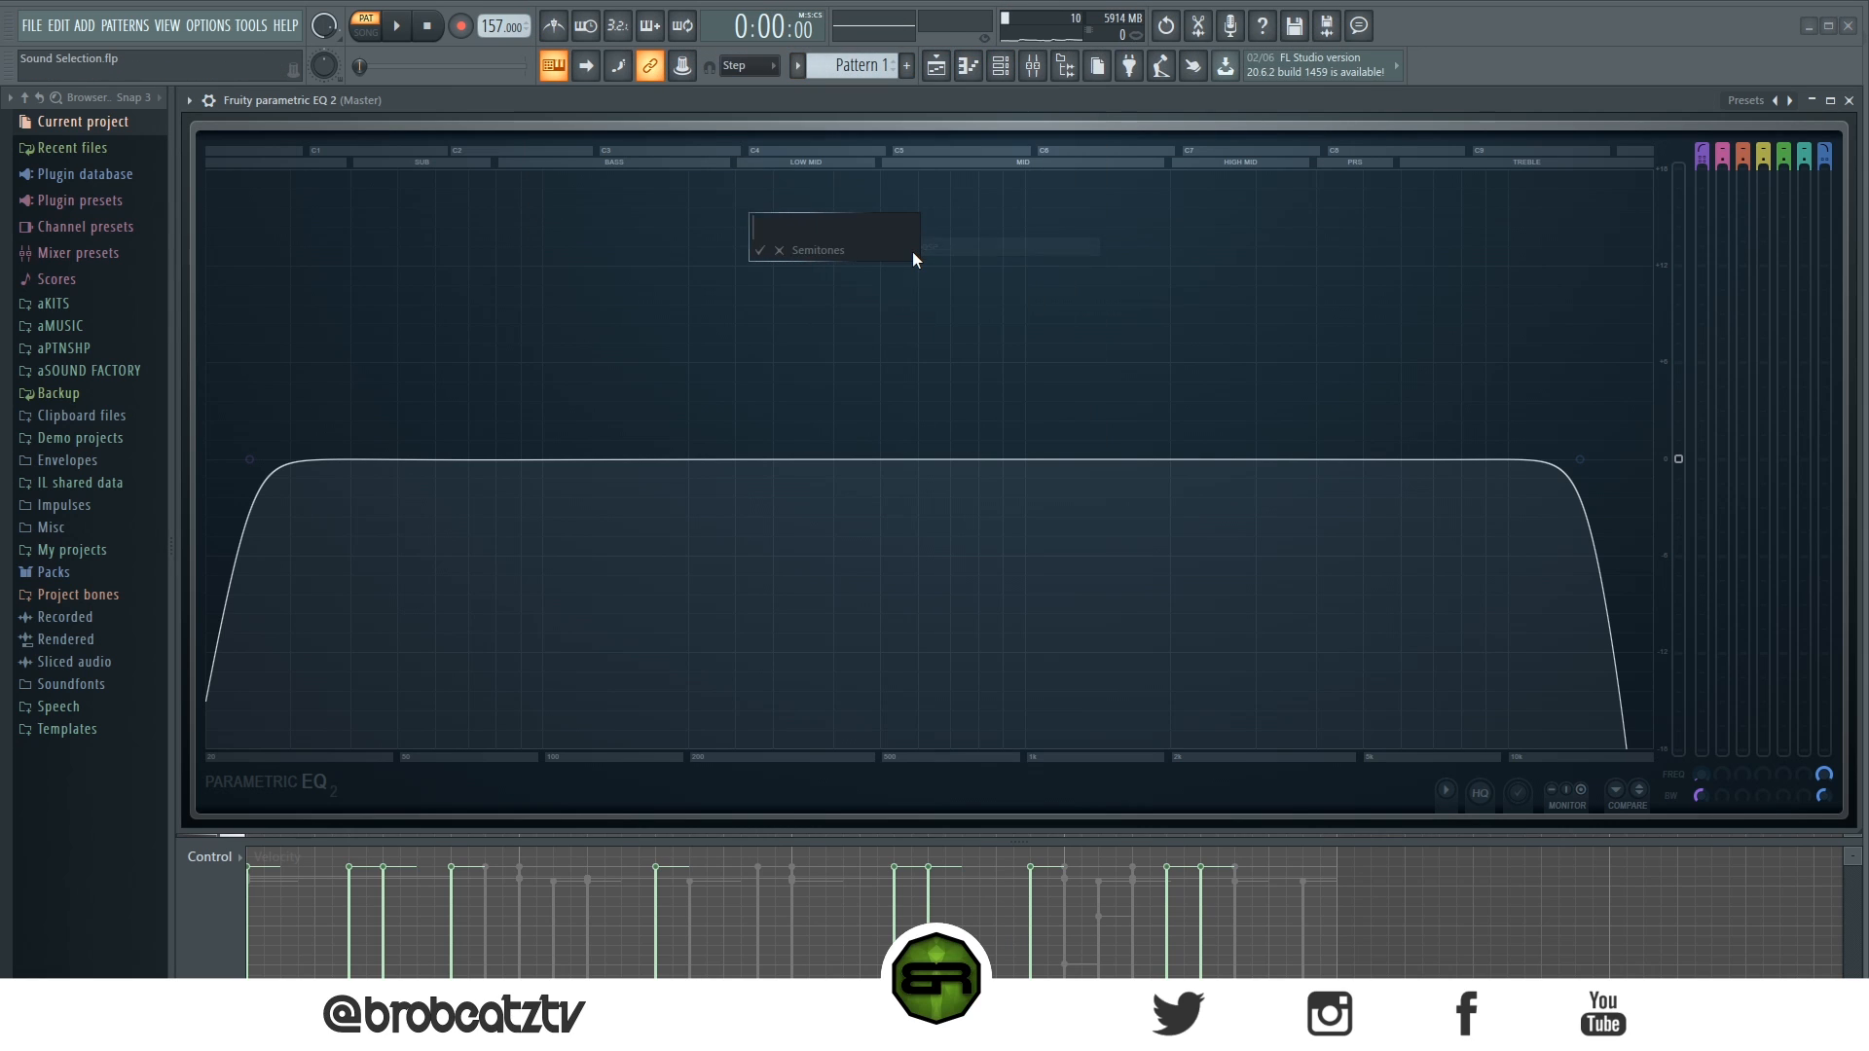
key("Escape")
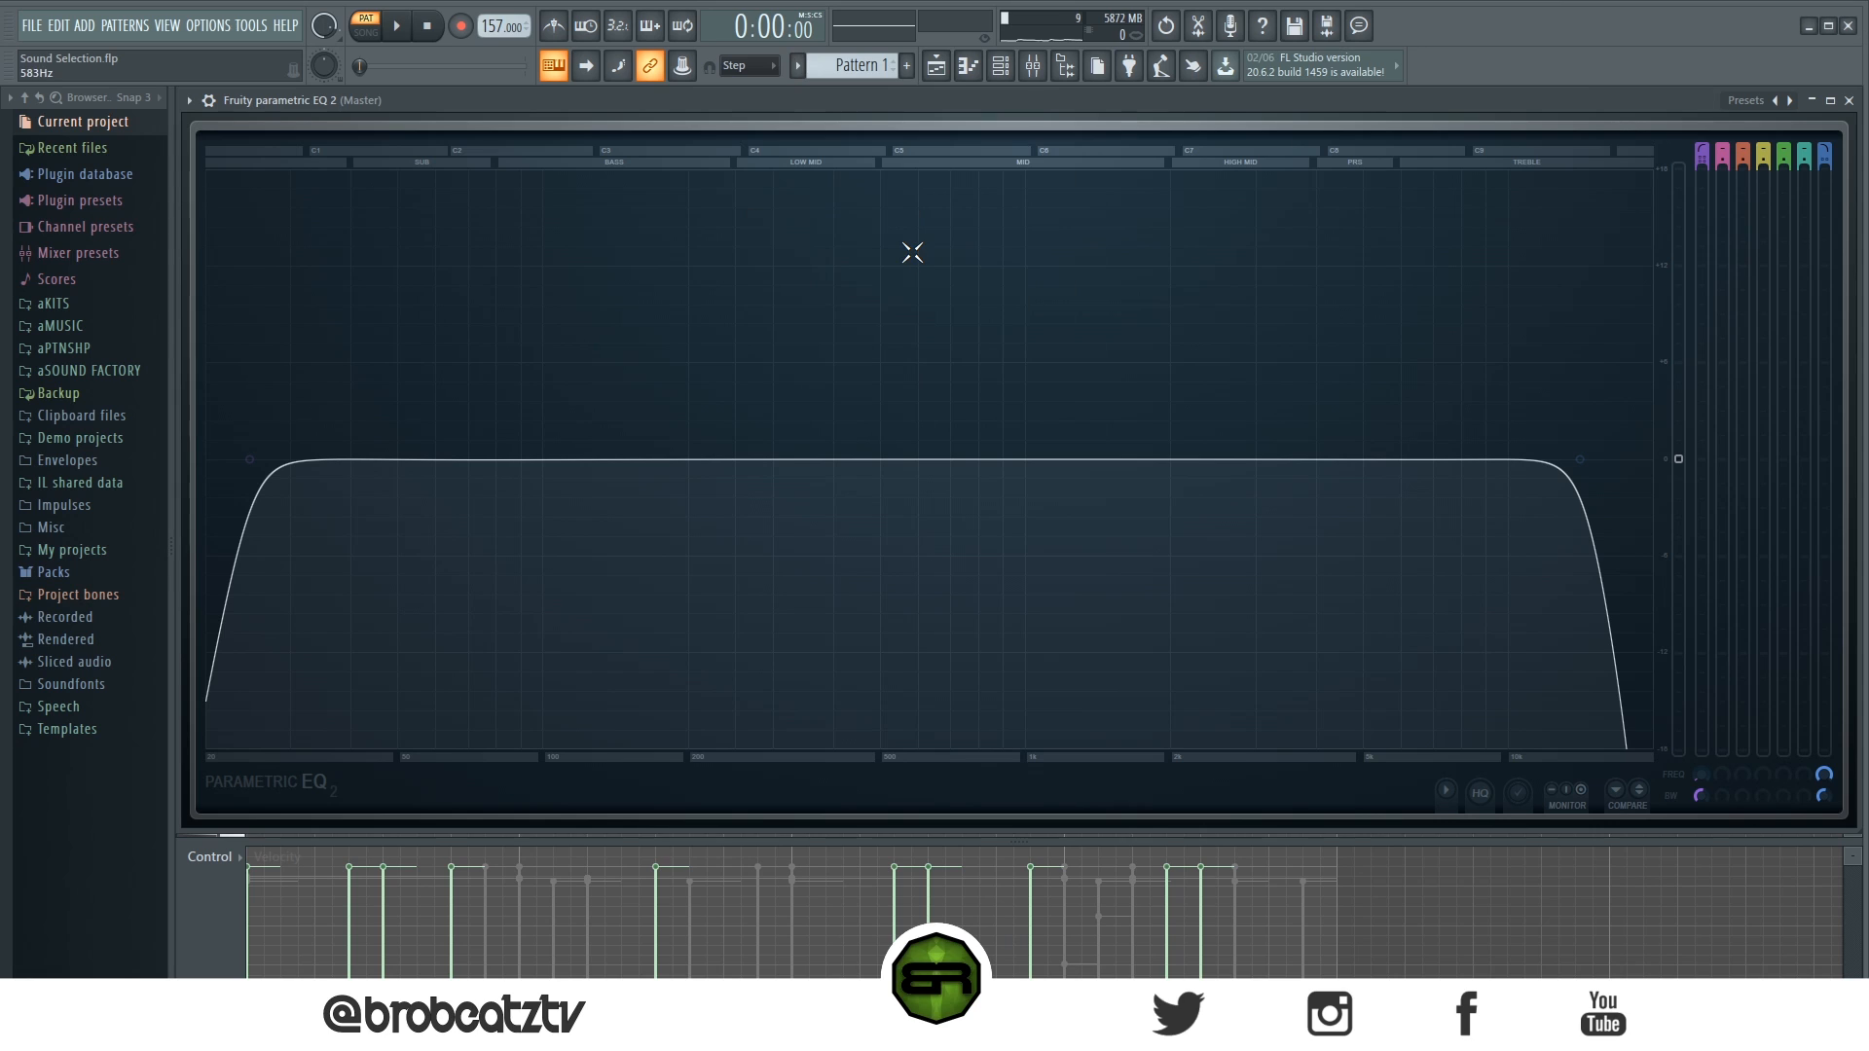
Open the Fruity parametric EQ 2 on mixer track Insert 1
left_click(1032, 65)
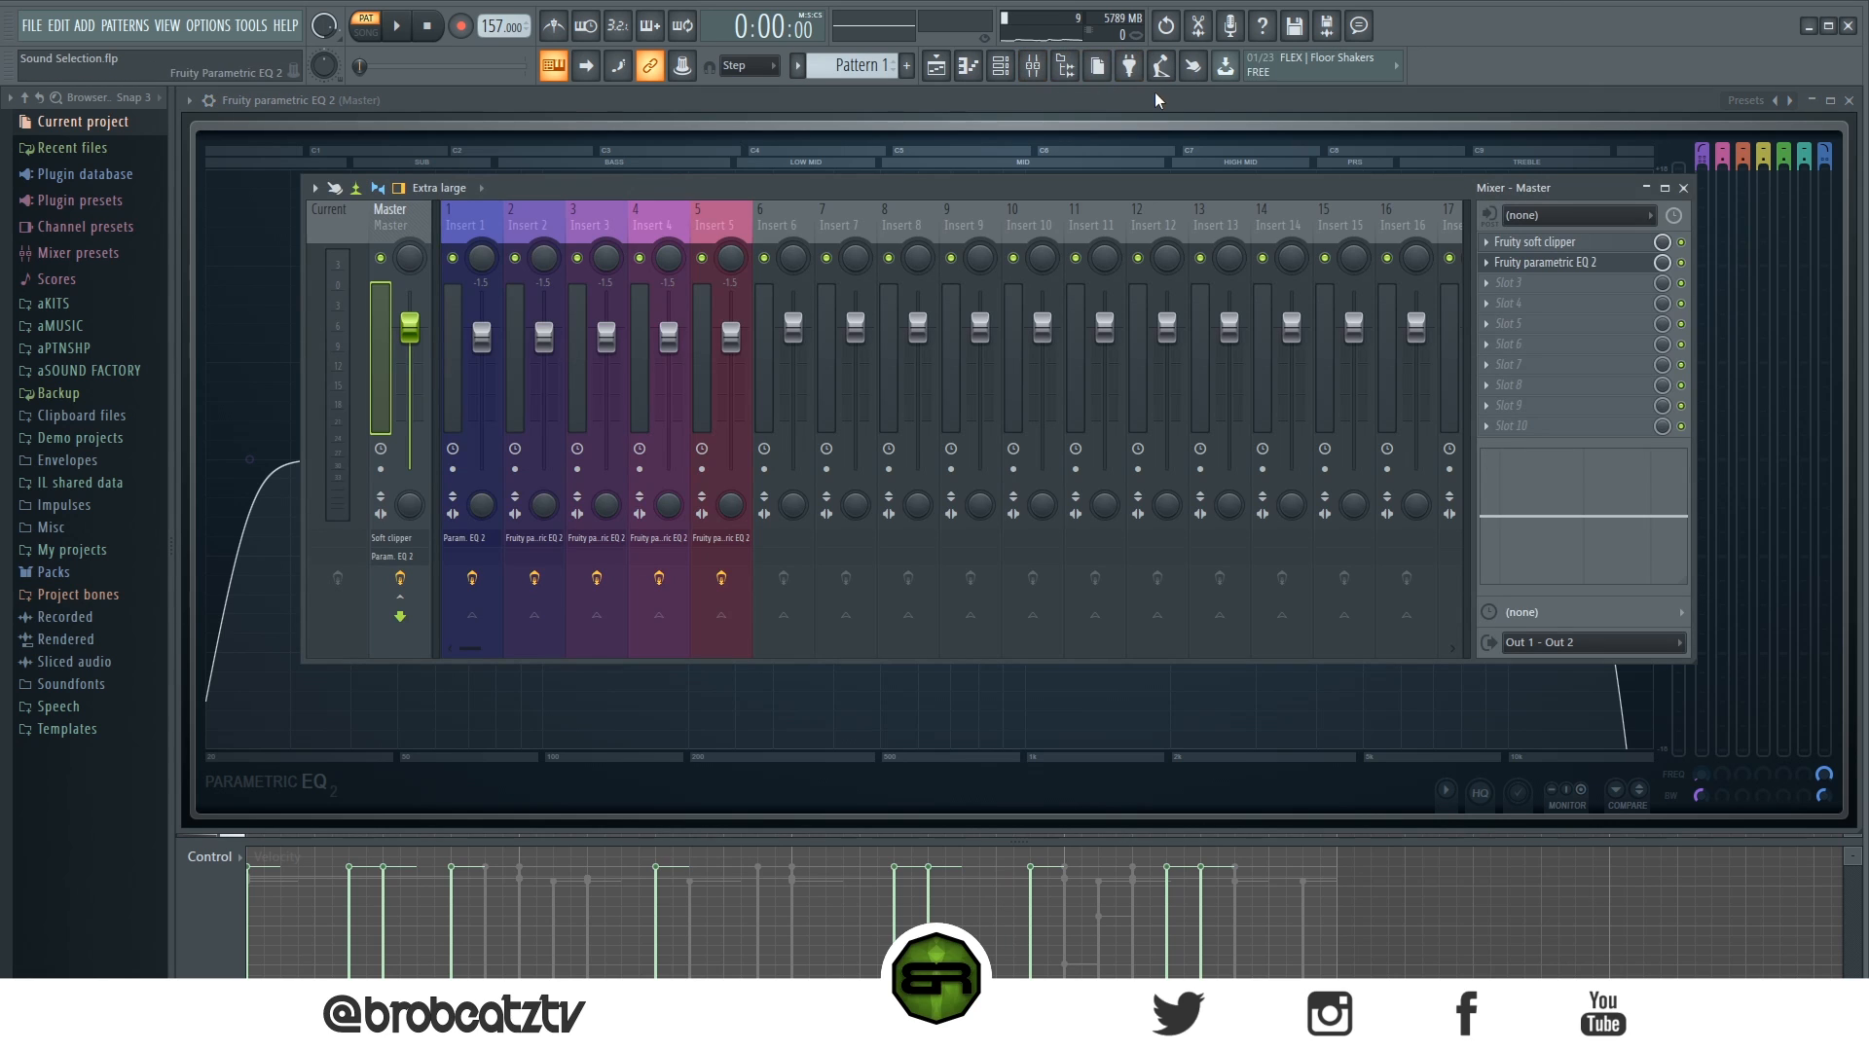
left_click(479, 227)
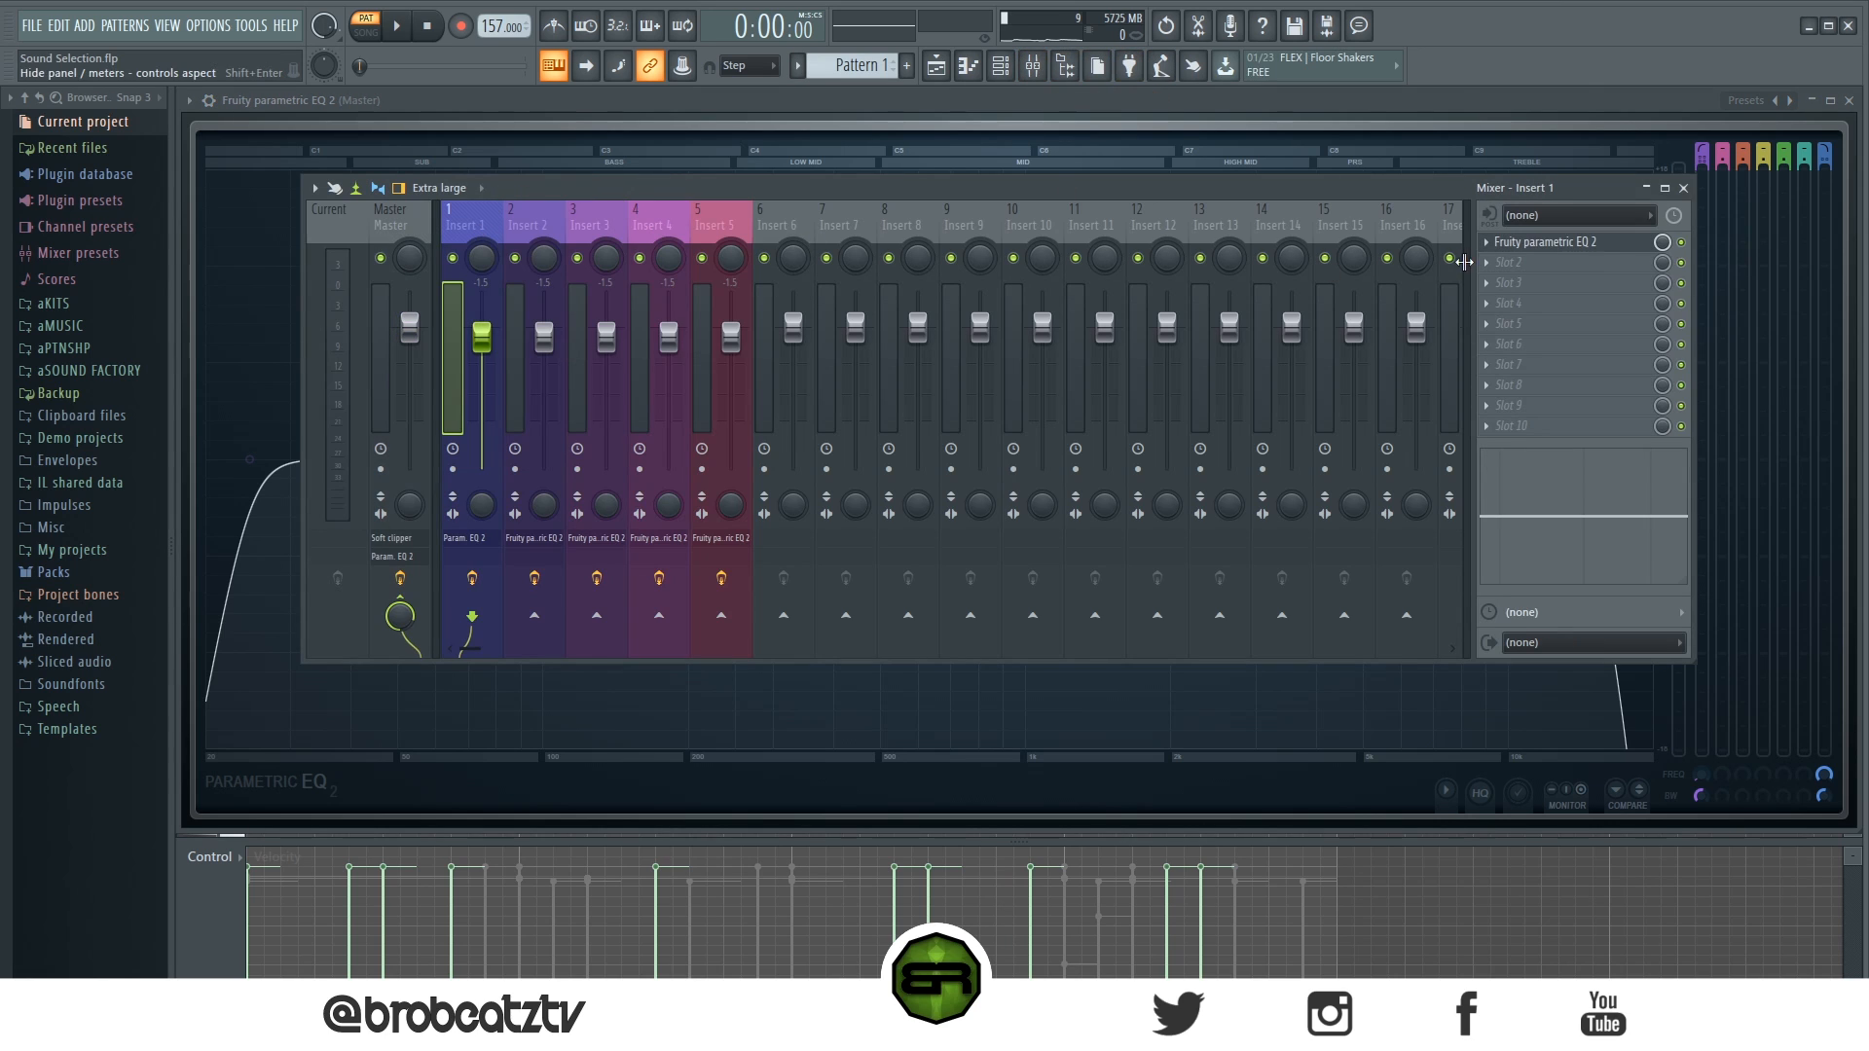
left_click(1548, 242)
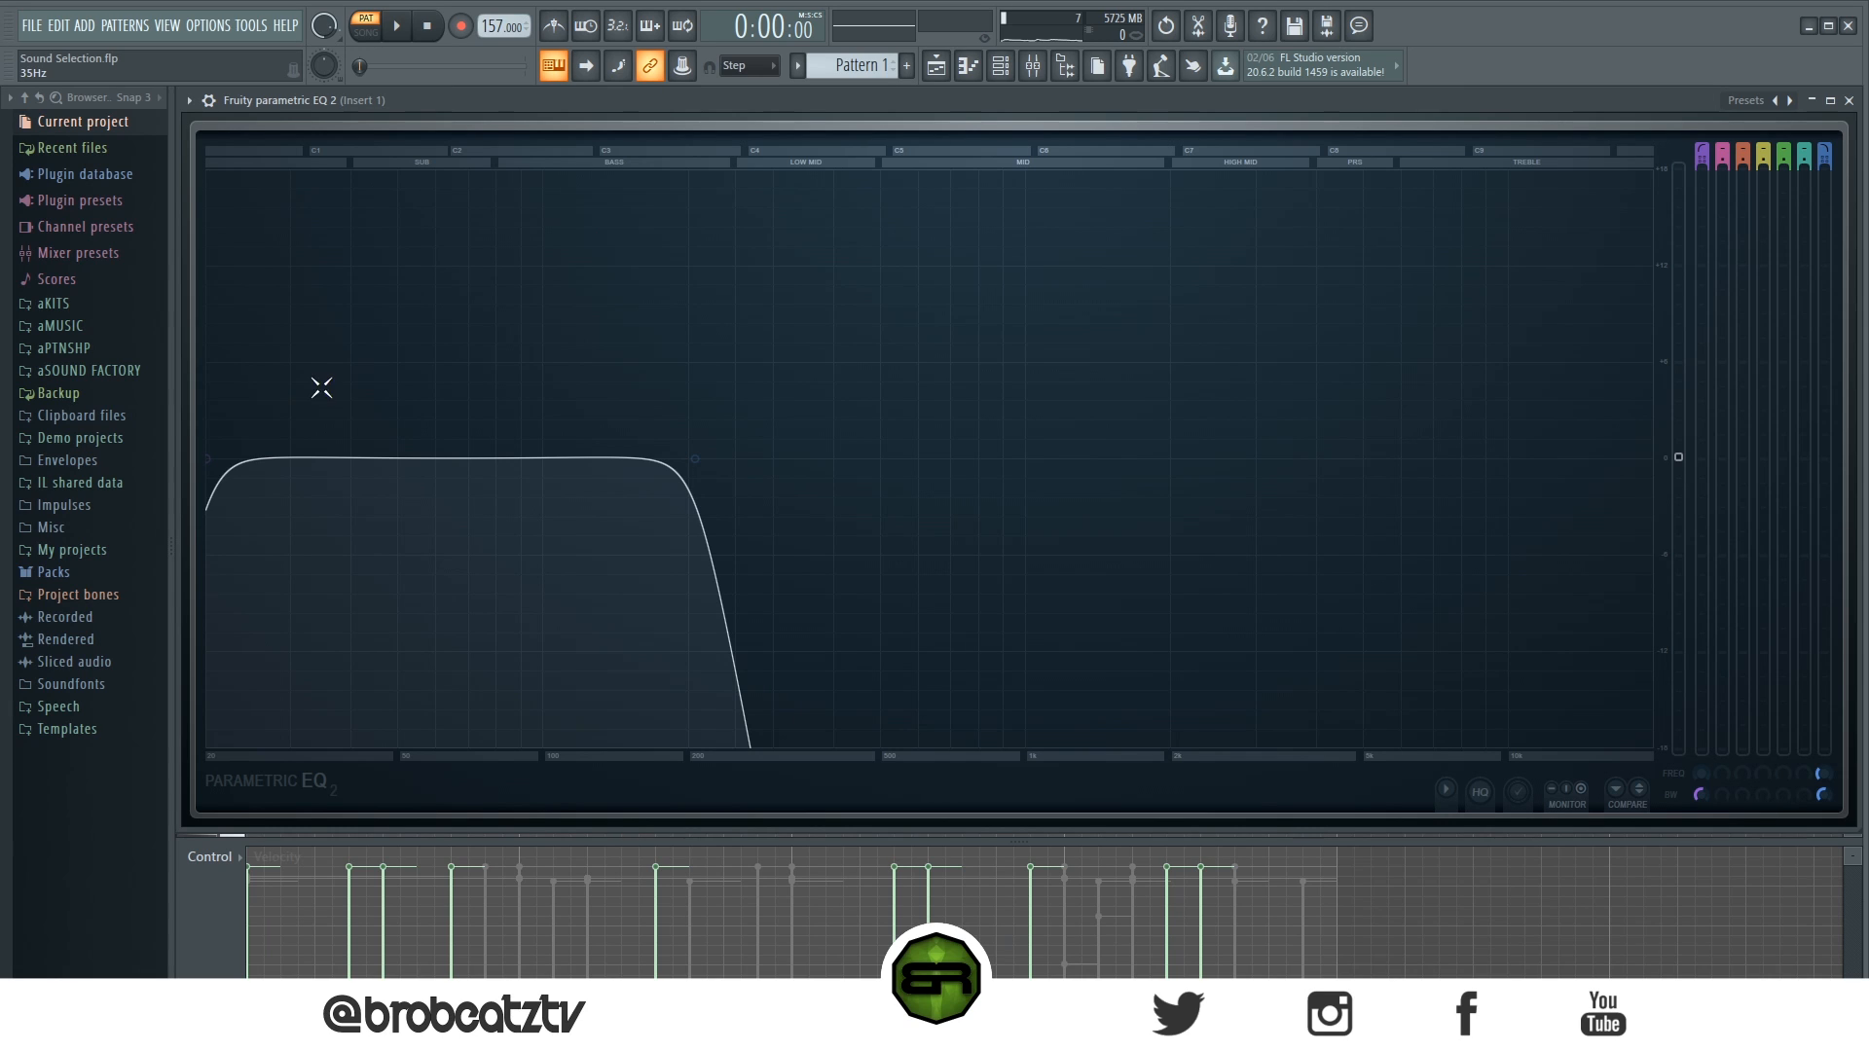
Adjust Insert 1's EQ band limits, setting the high-pass band to about 22 Hz and lowering the low-pass cutoff
left_click_drag(230, 471, 301, 459)
left_click_drag(697, 470, 721, 465)
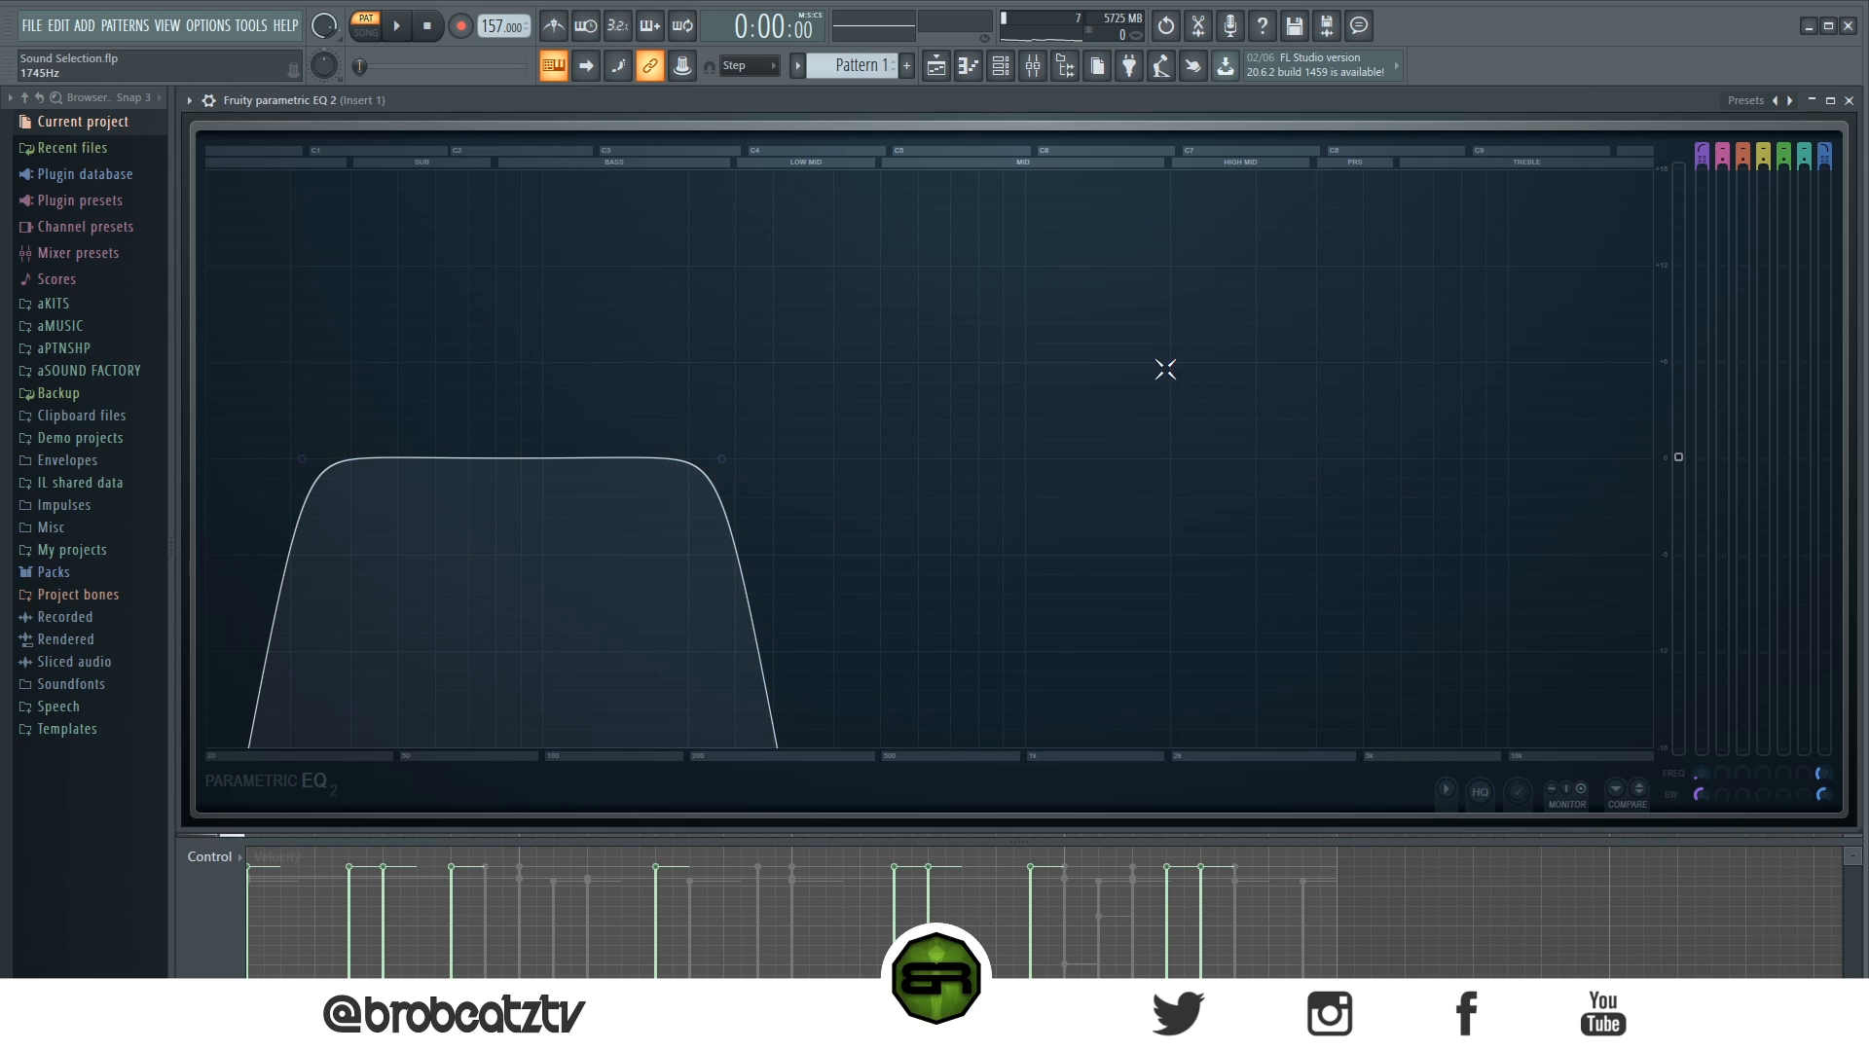
left_click_drag(348, 475, 270, 473)
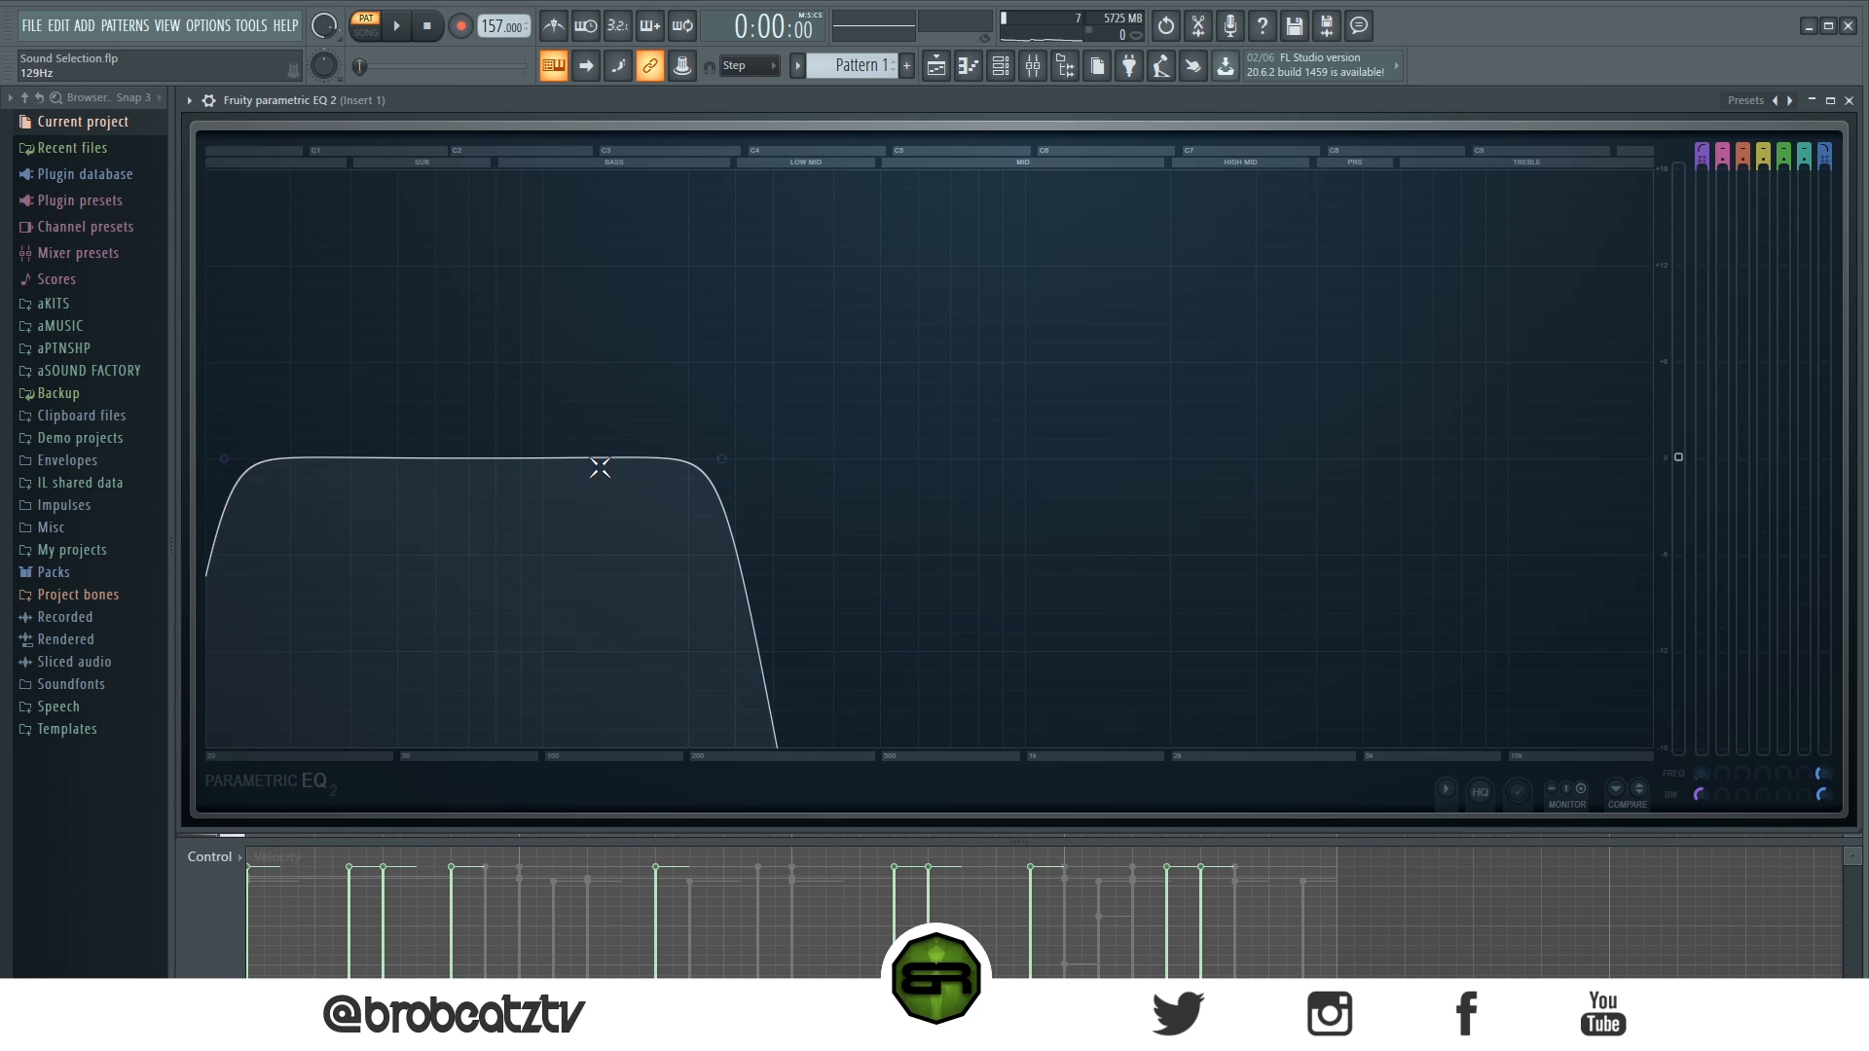
left_click_drag(722, 472, 672, 473)
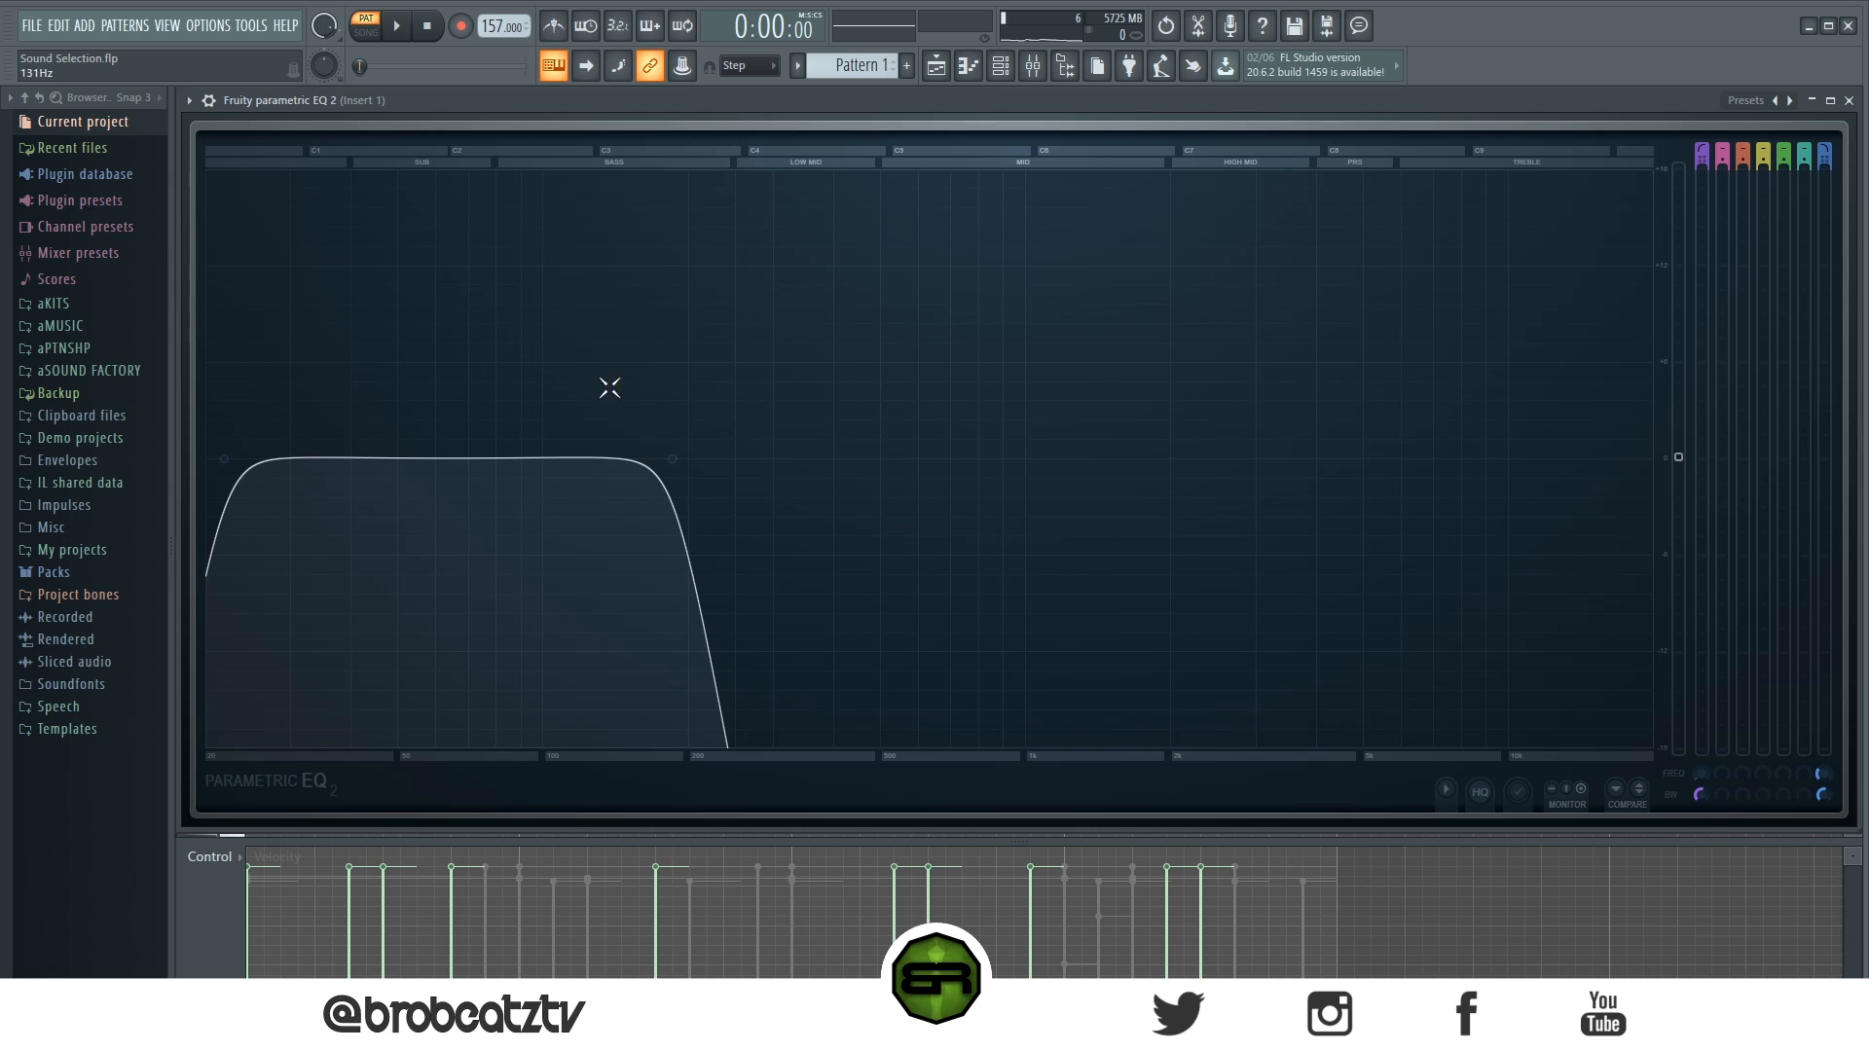
Check the channel rack, then play the pattern with Insert 1's EQ in view
left_click(1001, 66)
left_click(1002, 68)
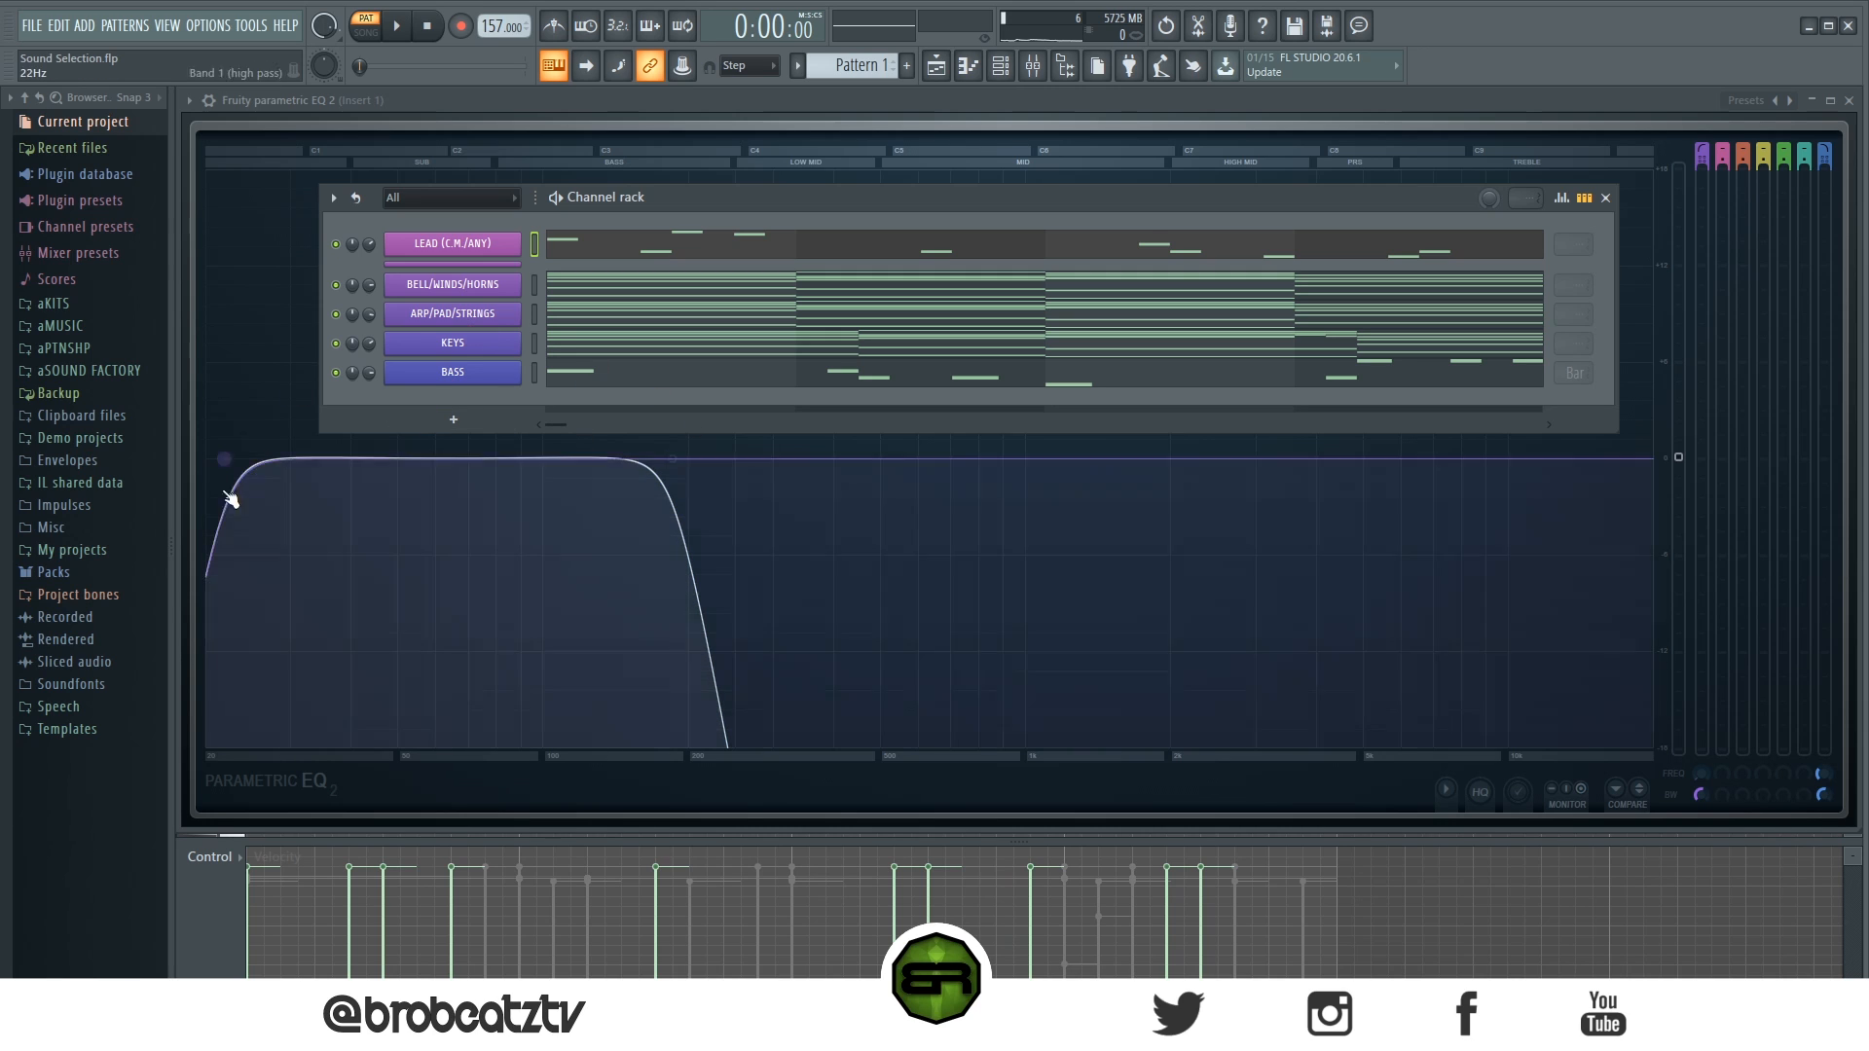
left_click(440, 146)
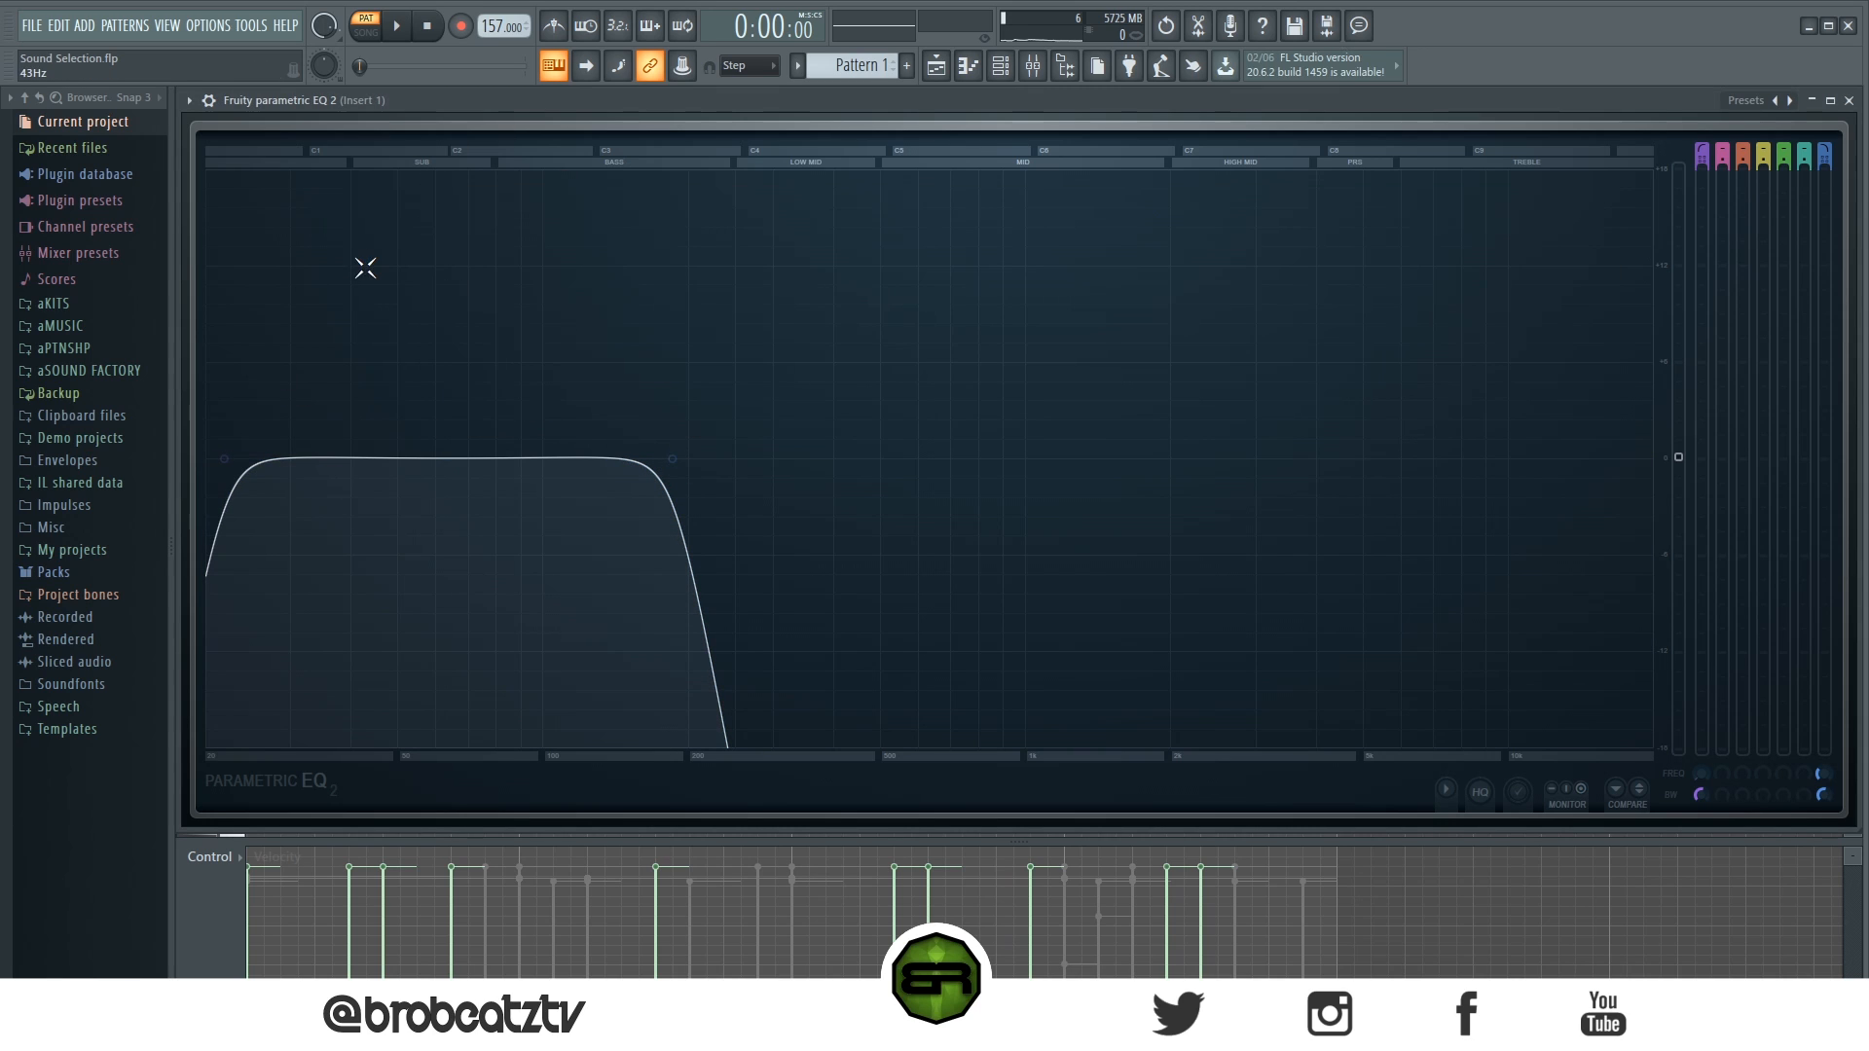
key("space")
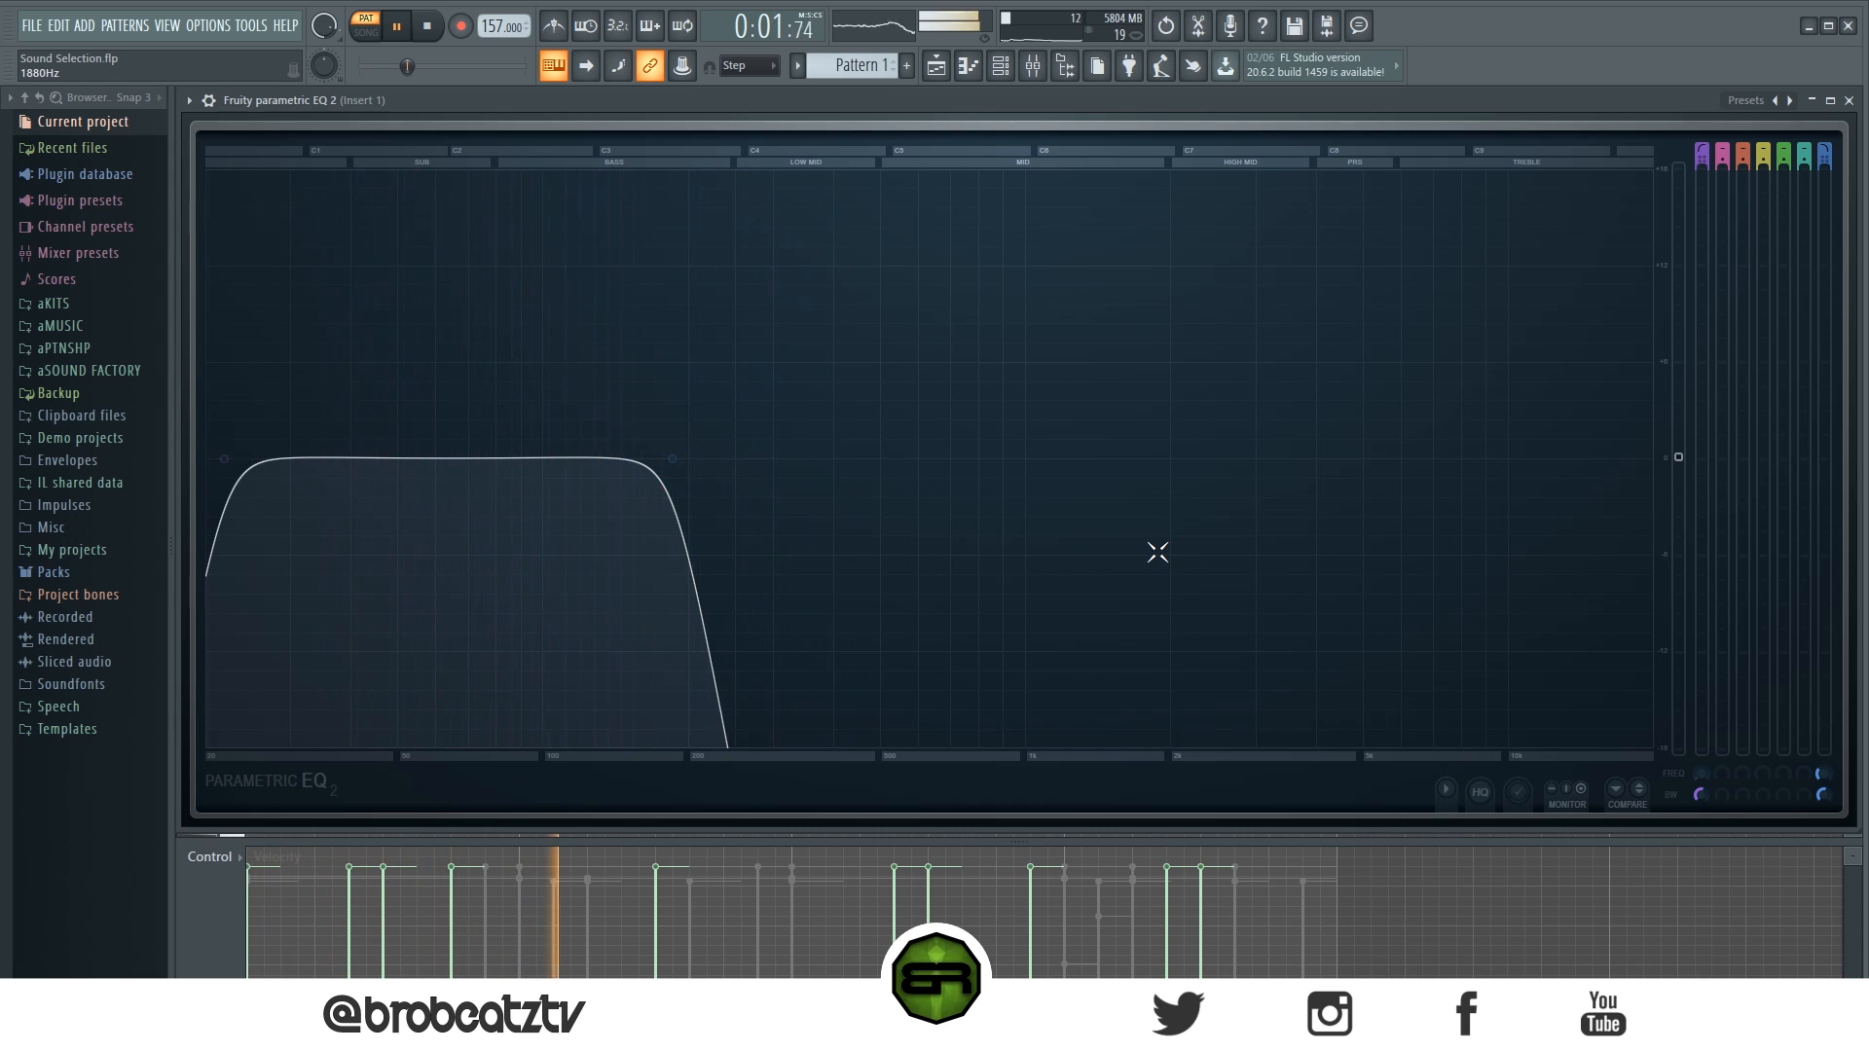
key("space")
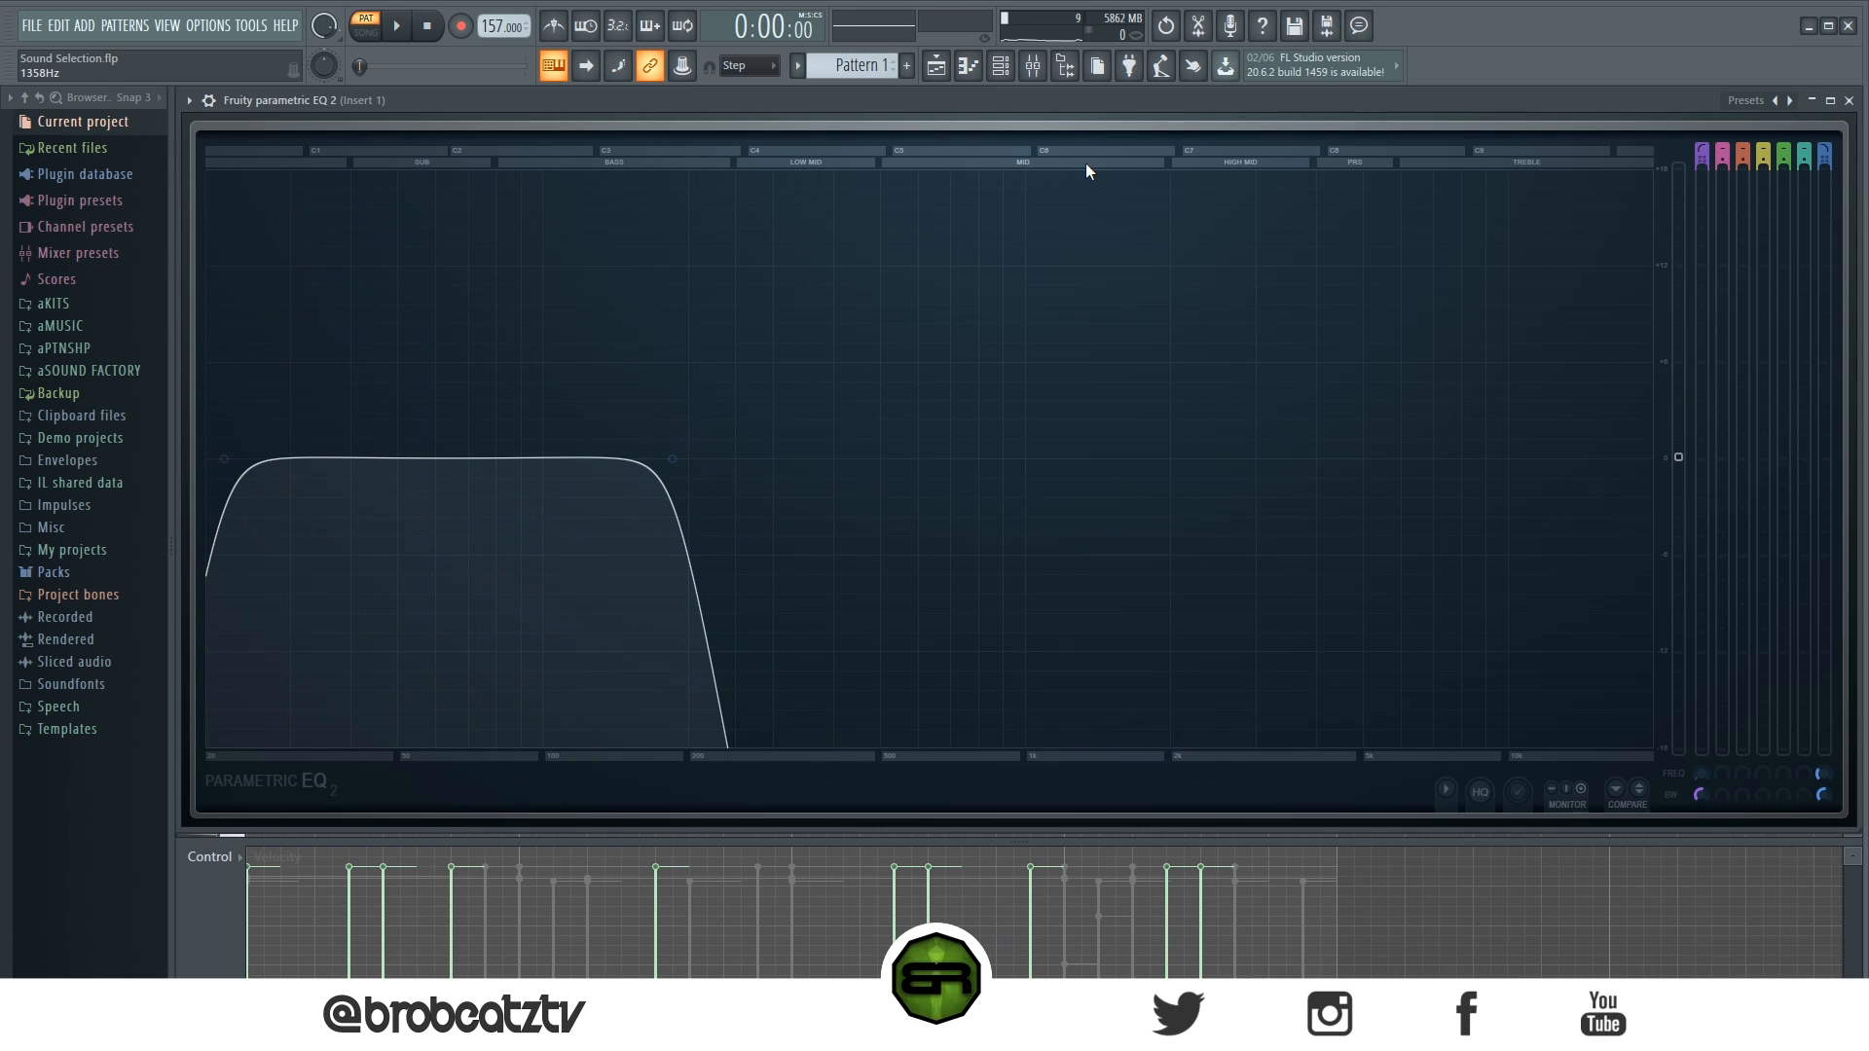
Check the channel rack, then open Insert 2's Fruity parametric EQ 2 and play the pattern to view its spectrum
left_click(1000, 65)
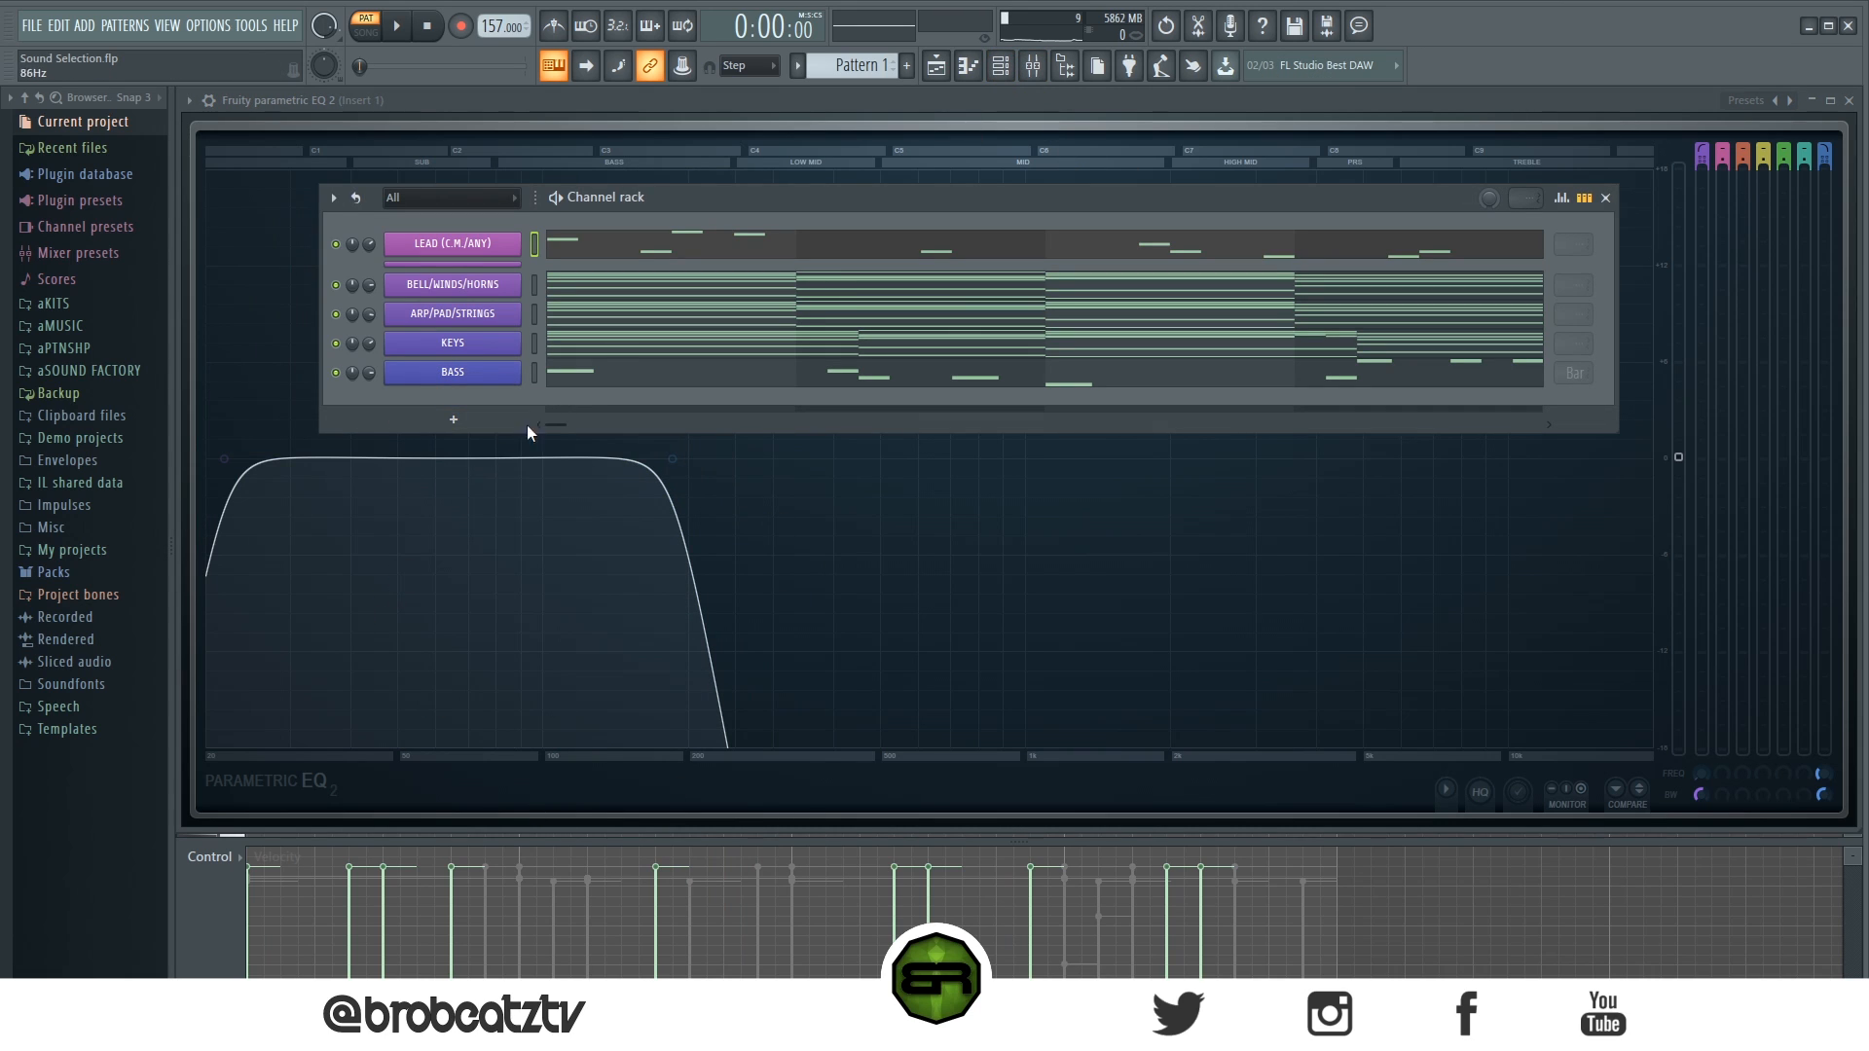
left_click(1032, 65)
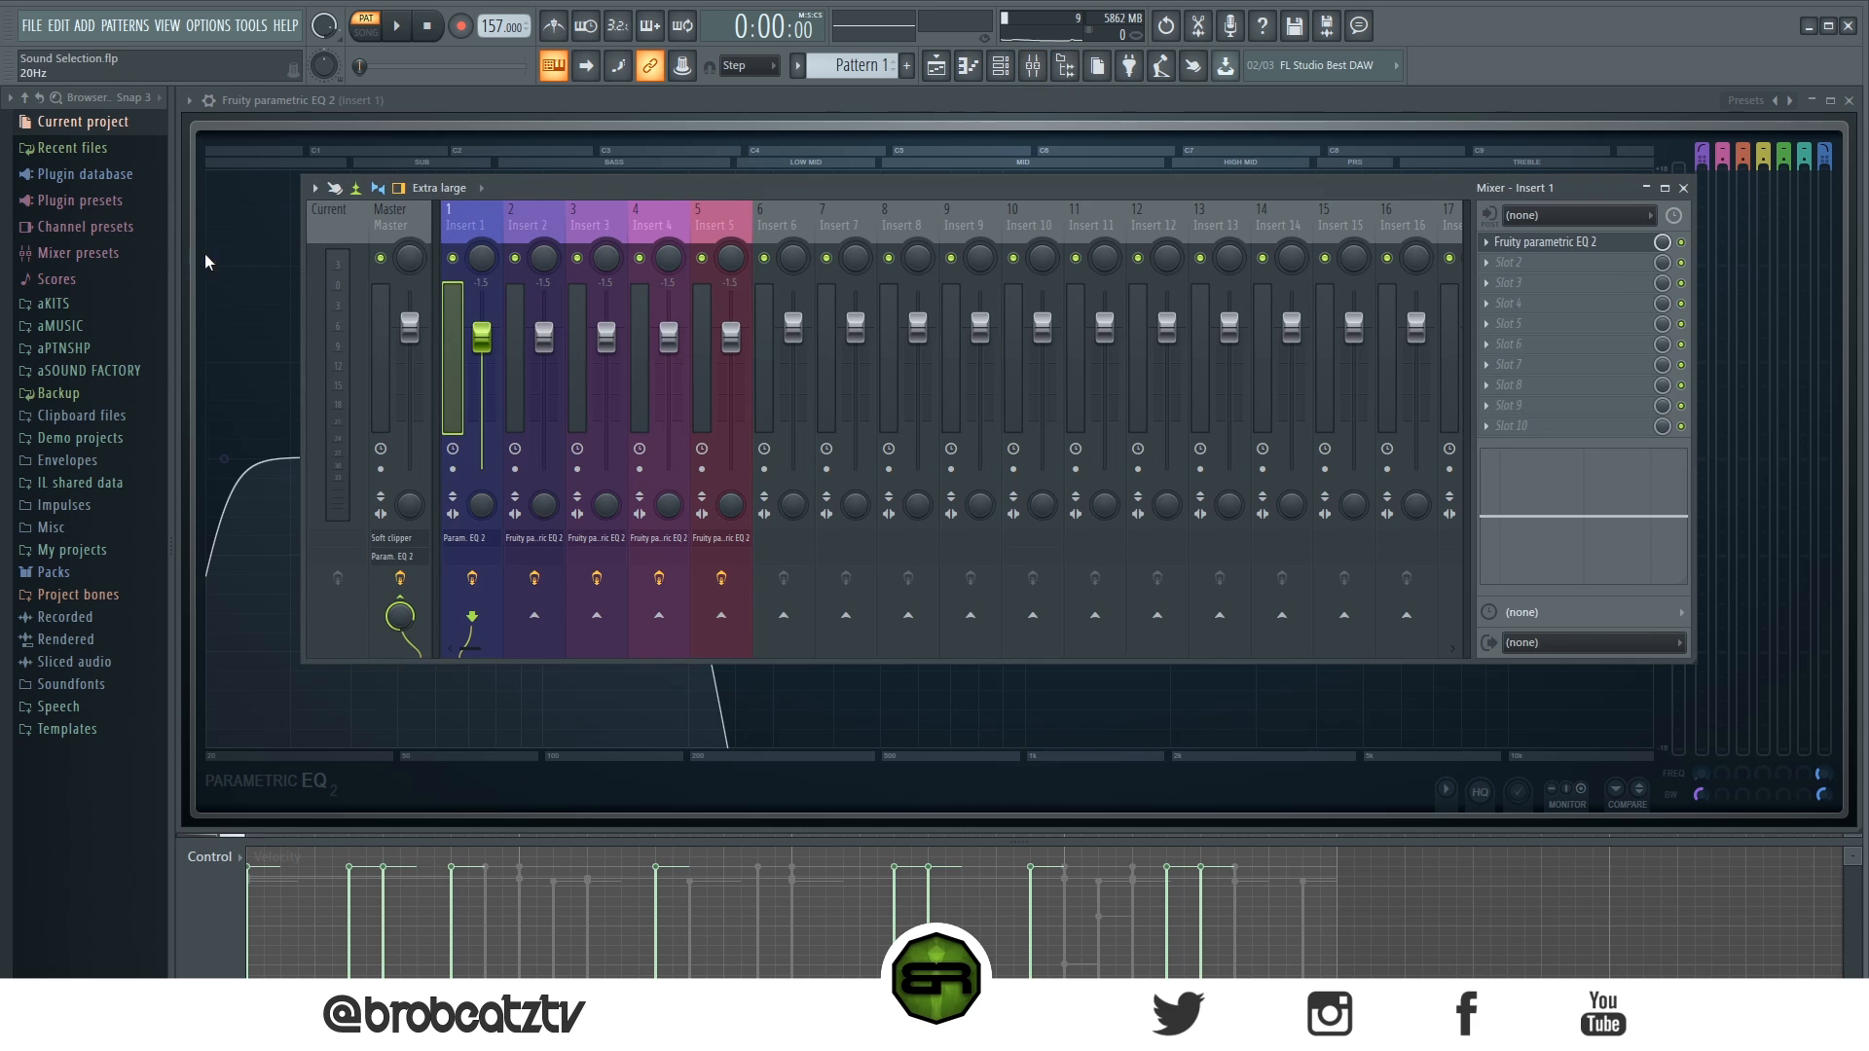
left_click(526, 226)
left_click(1620, 243)
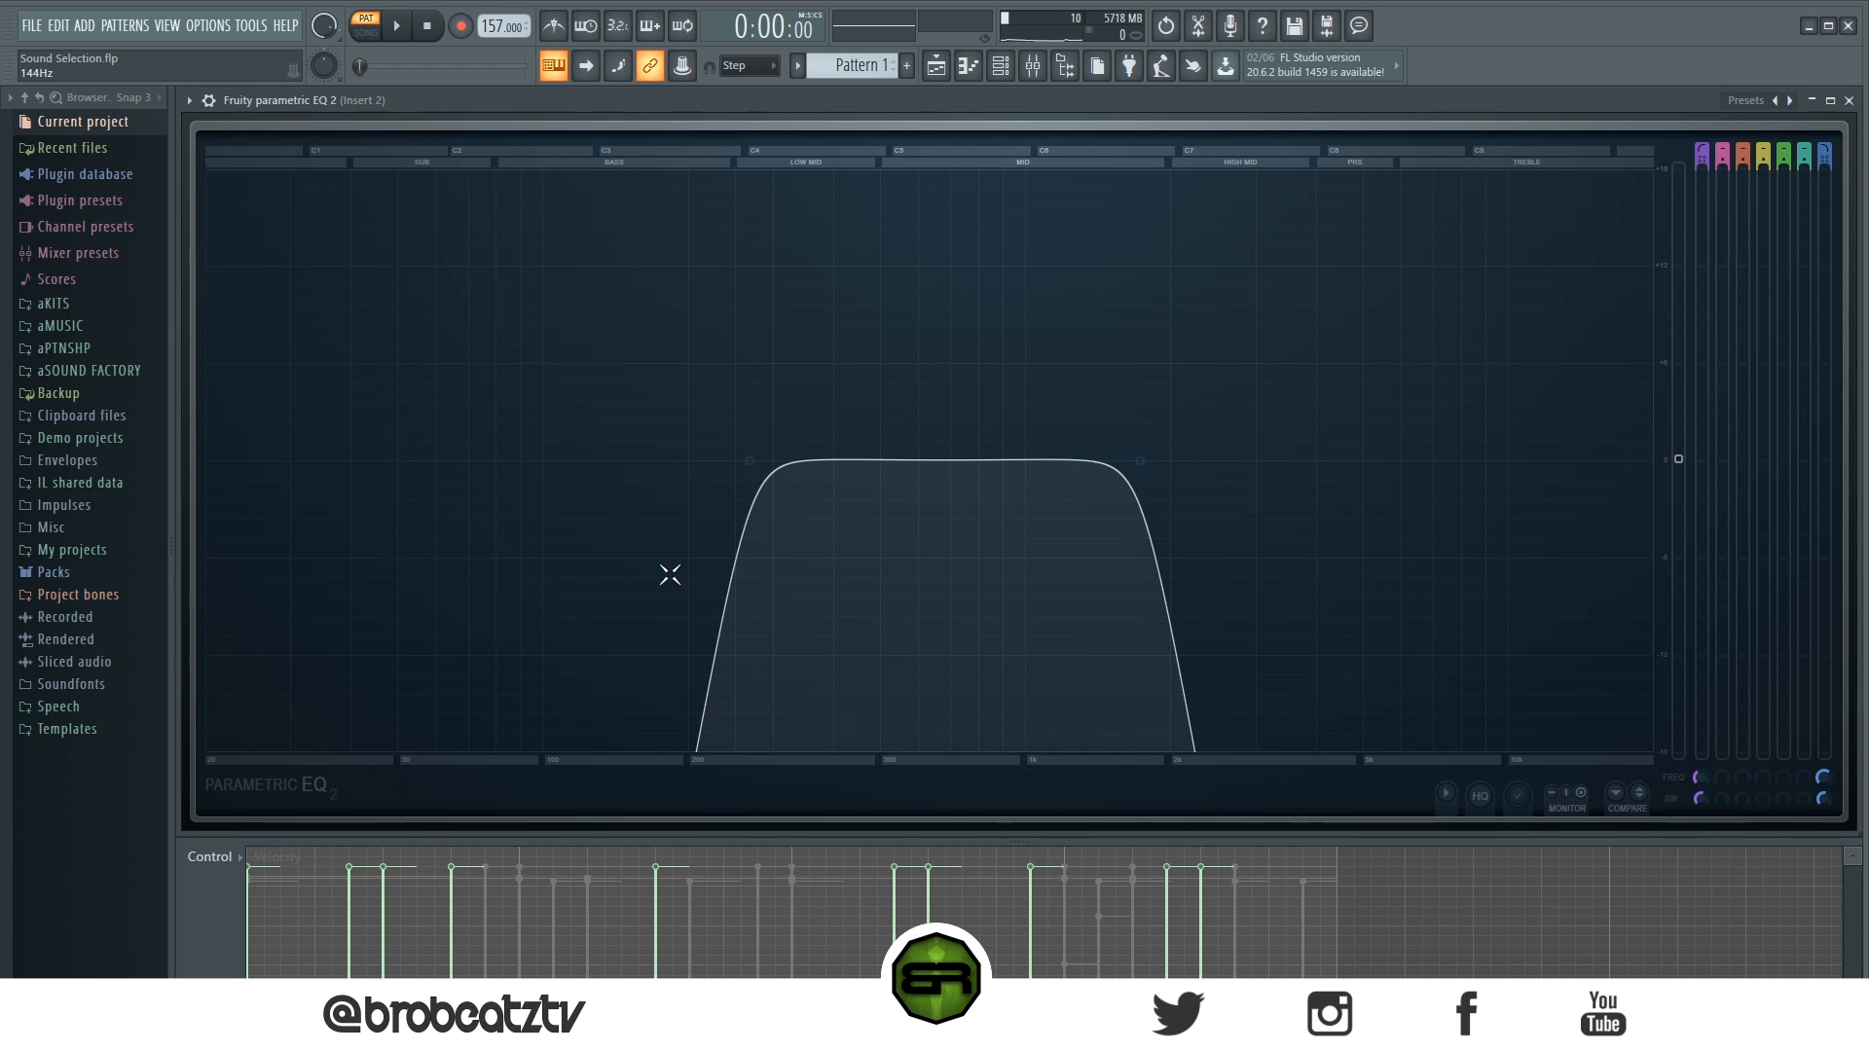
key("space")
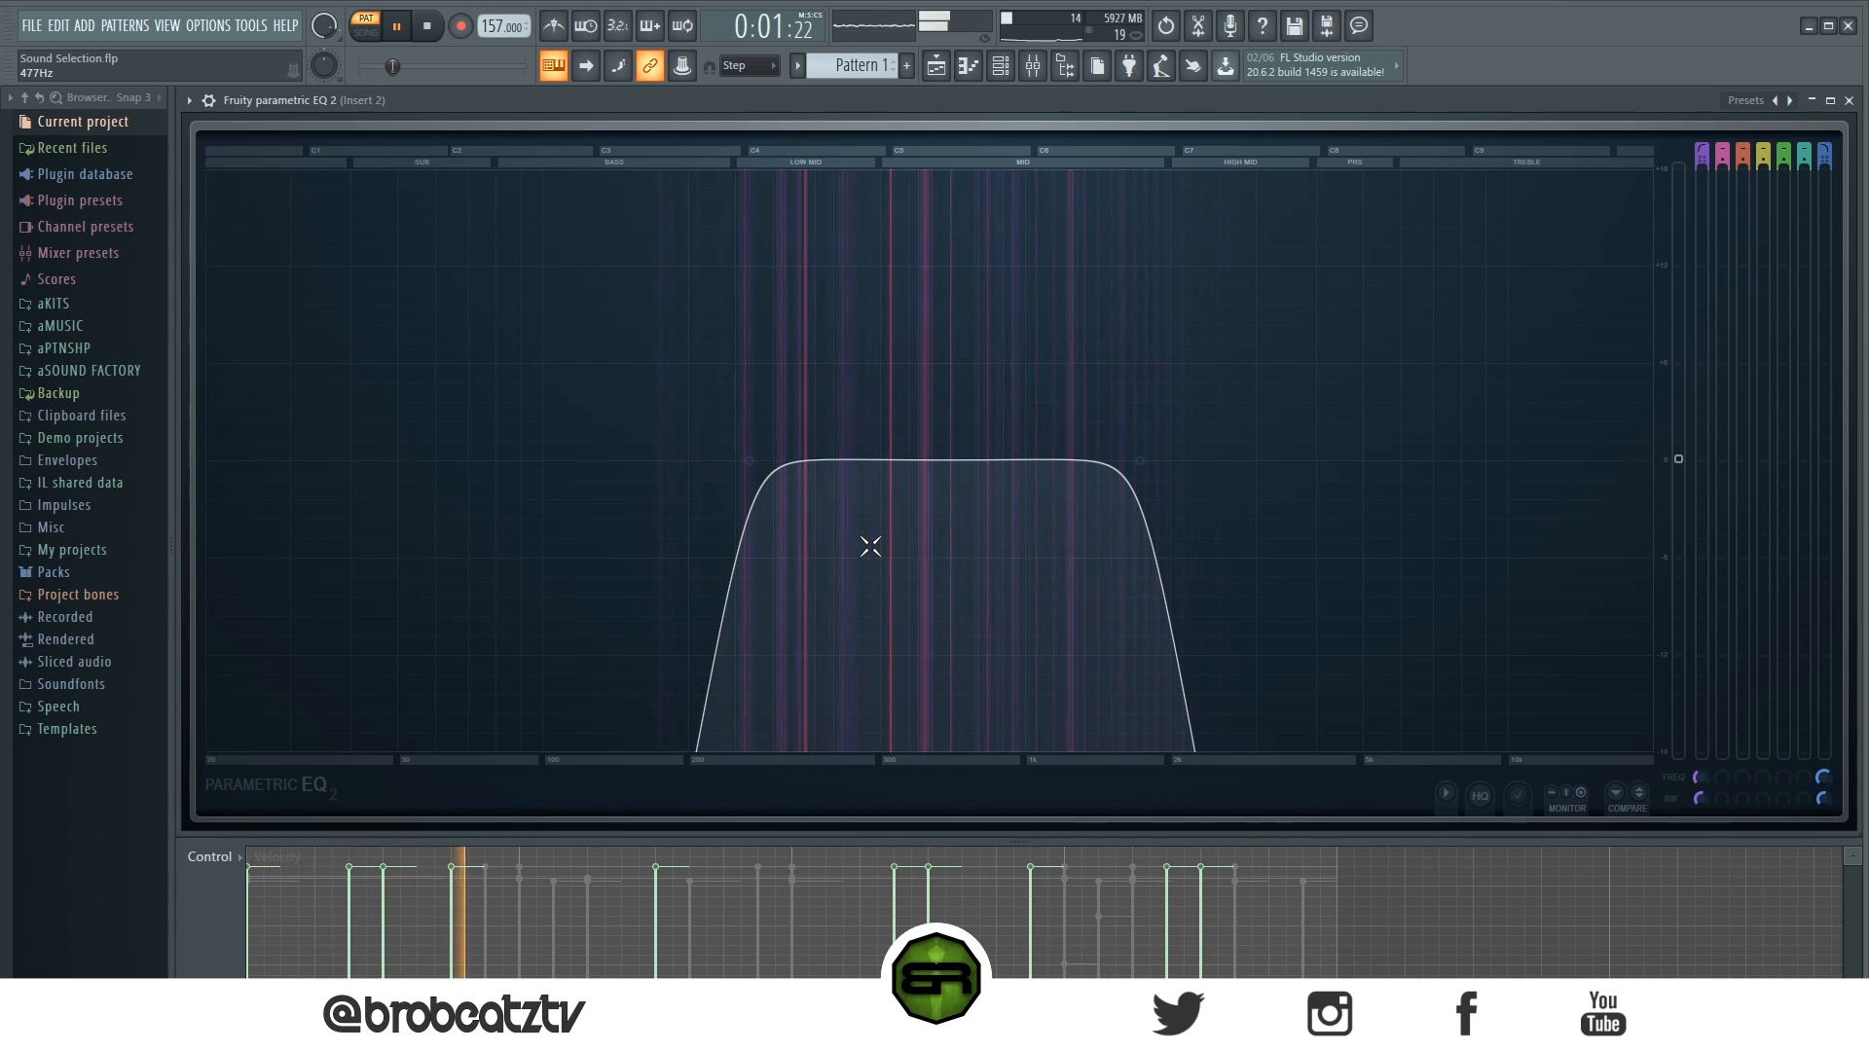
key("space")
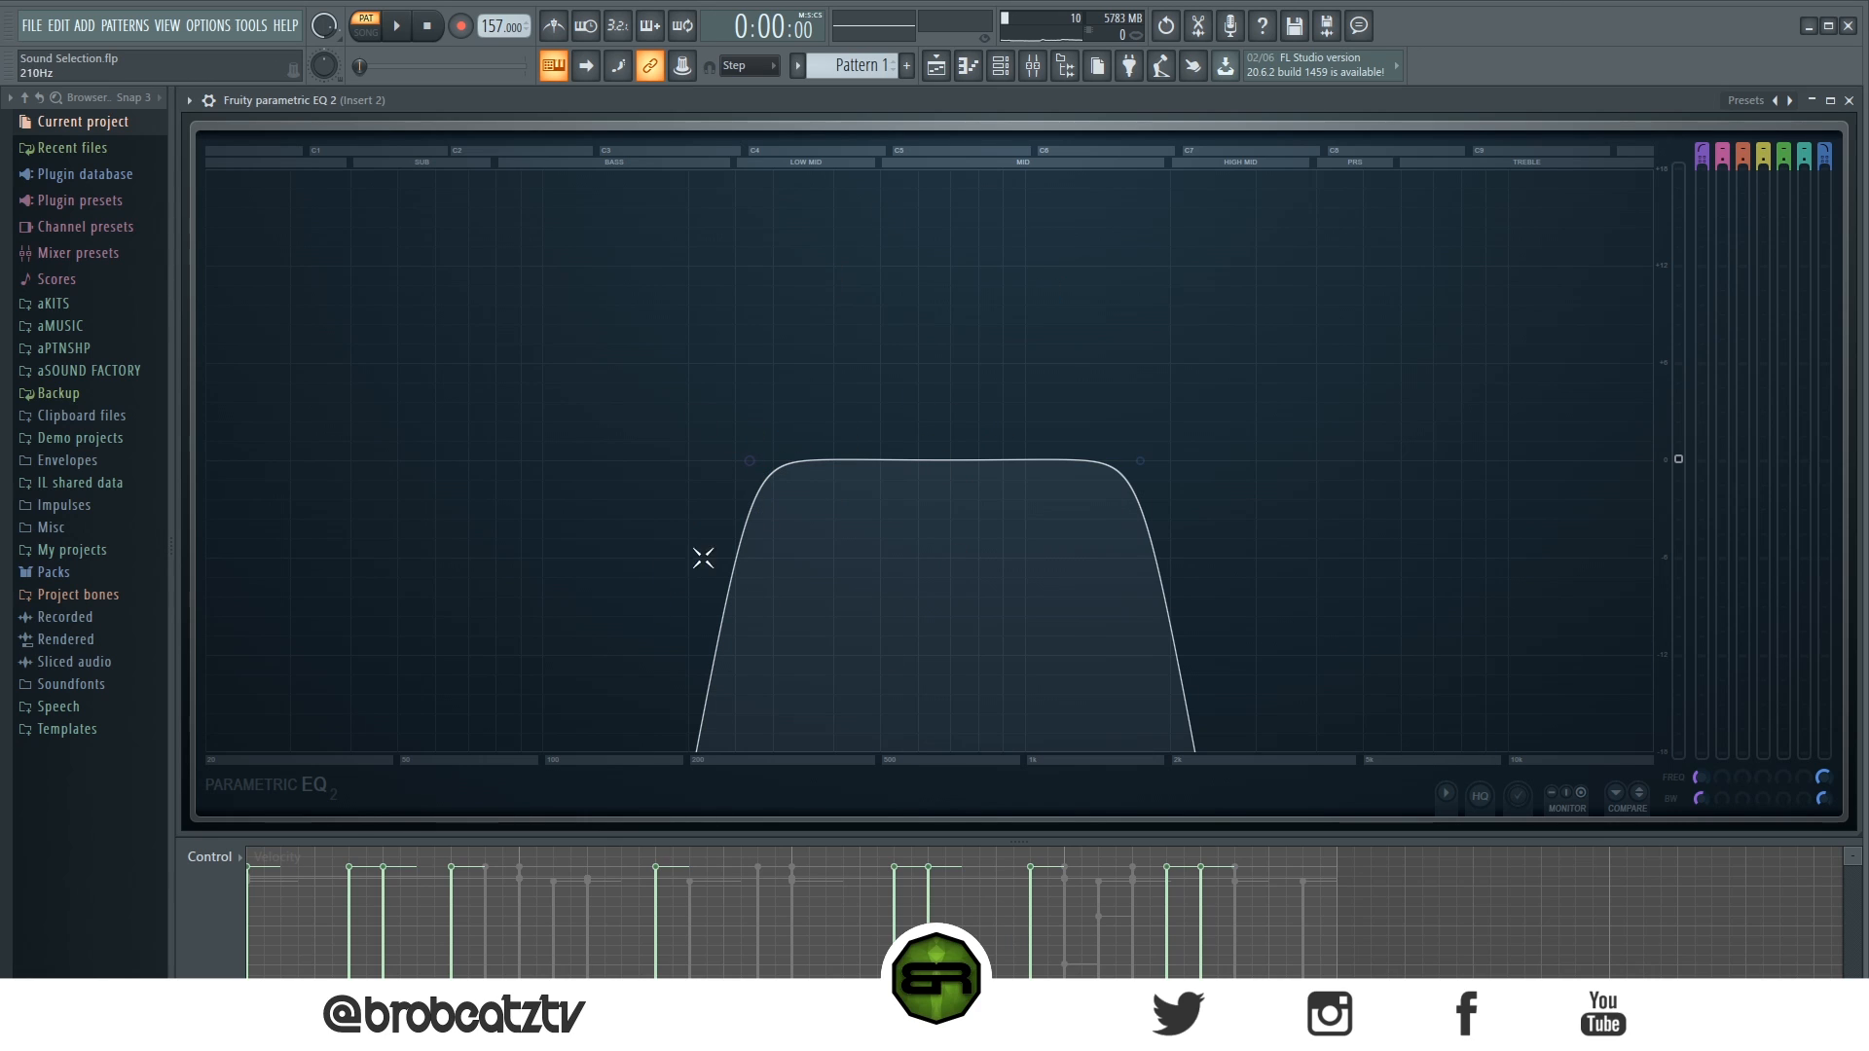
Widen Insert 2's EQ range, with the high-pass at about 41 Hz and the low-pass far into the treble, and play the pattern
left_click_drag(749, 461, 346, 460)
left_click_drag(1144, 460, 1596, 461)
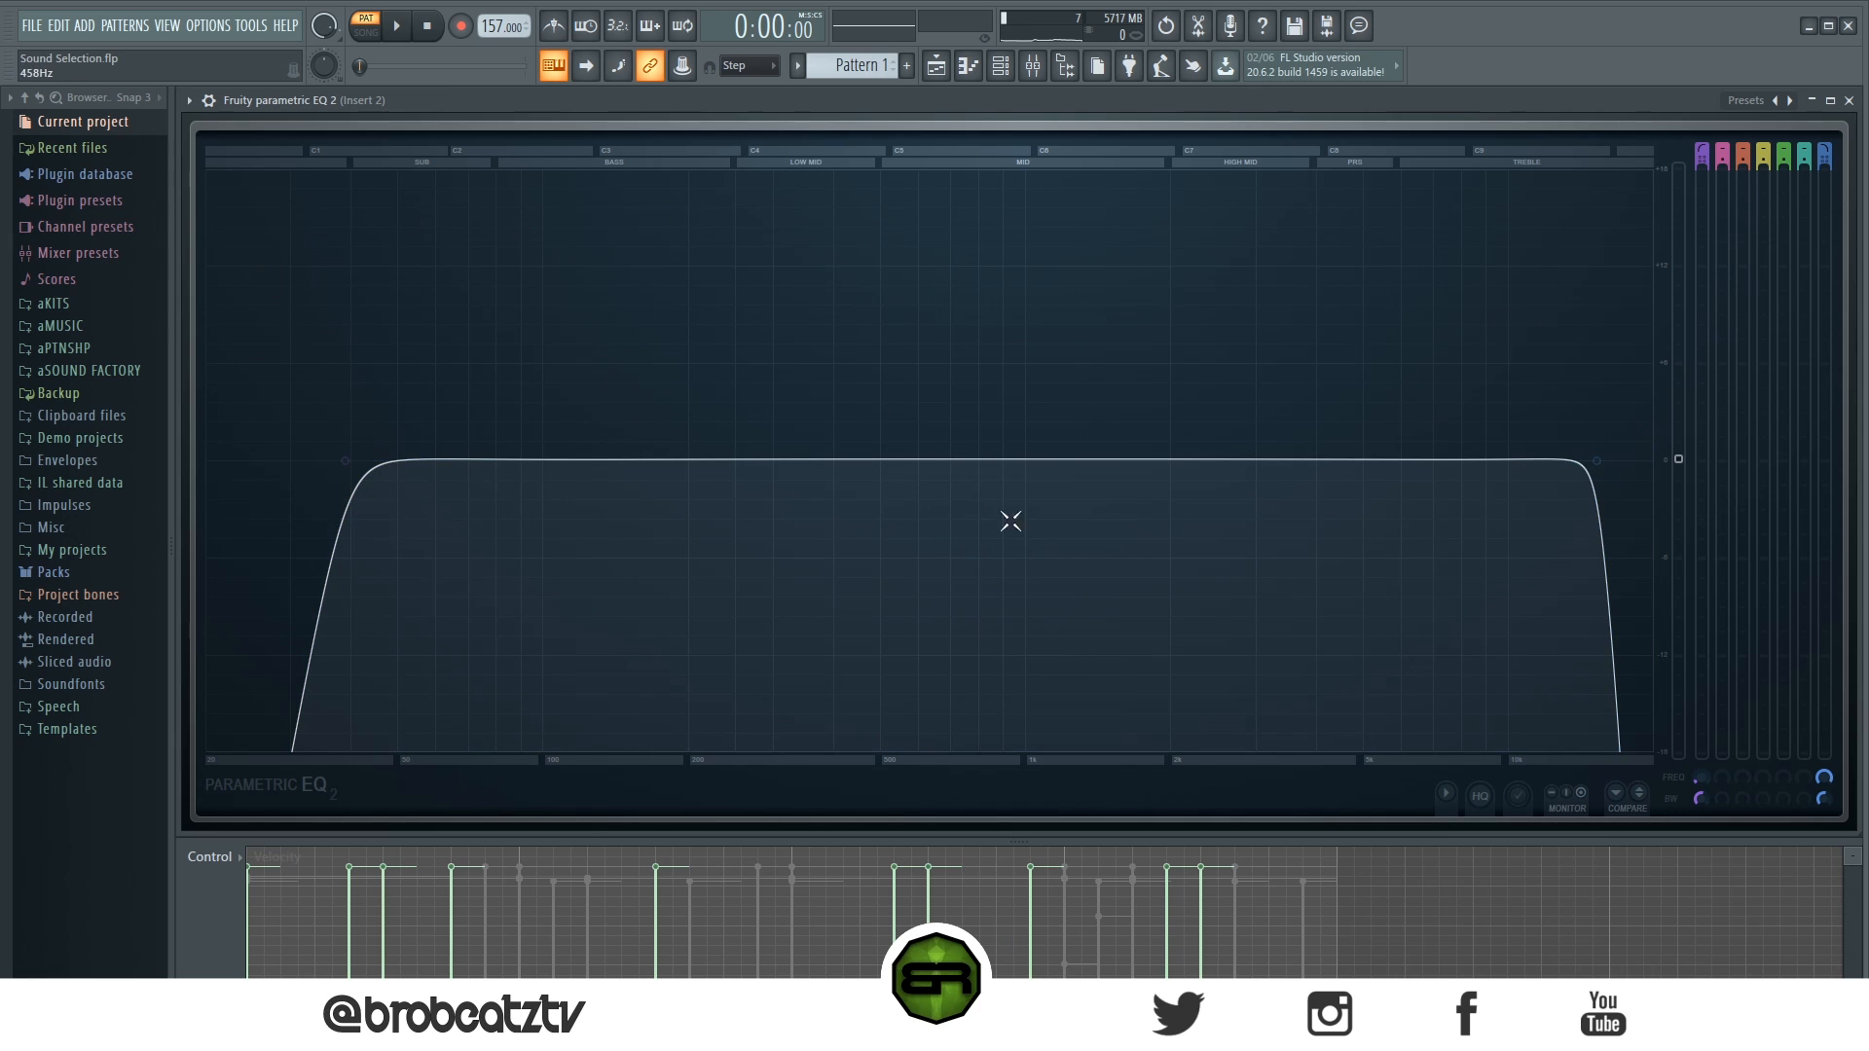
key("space")
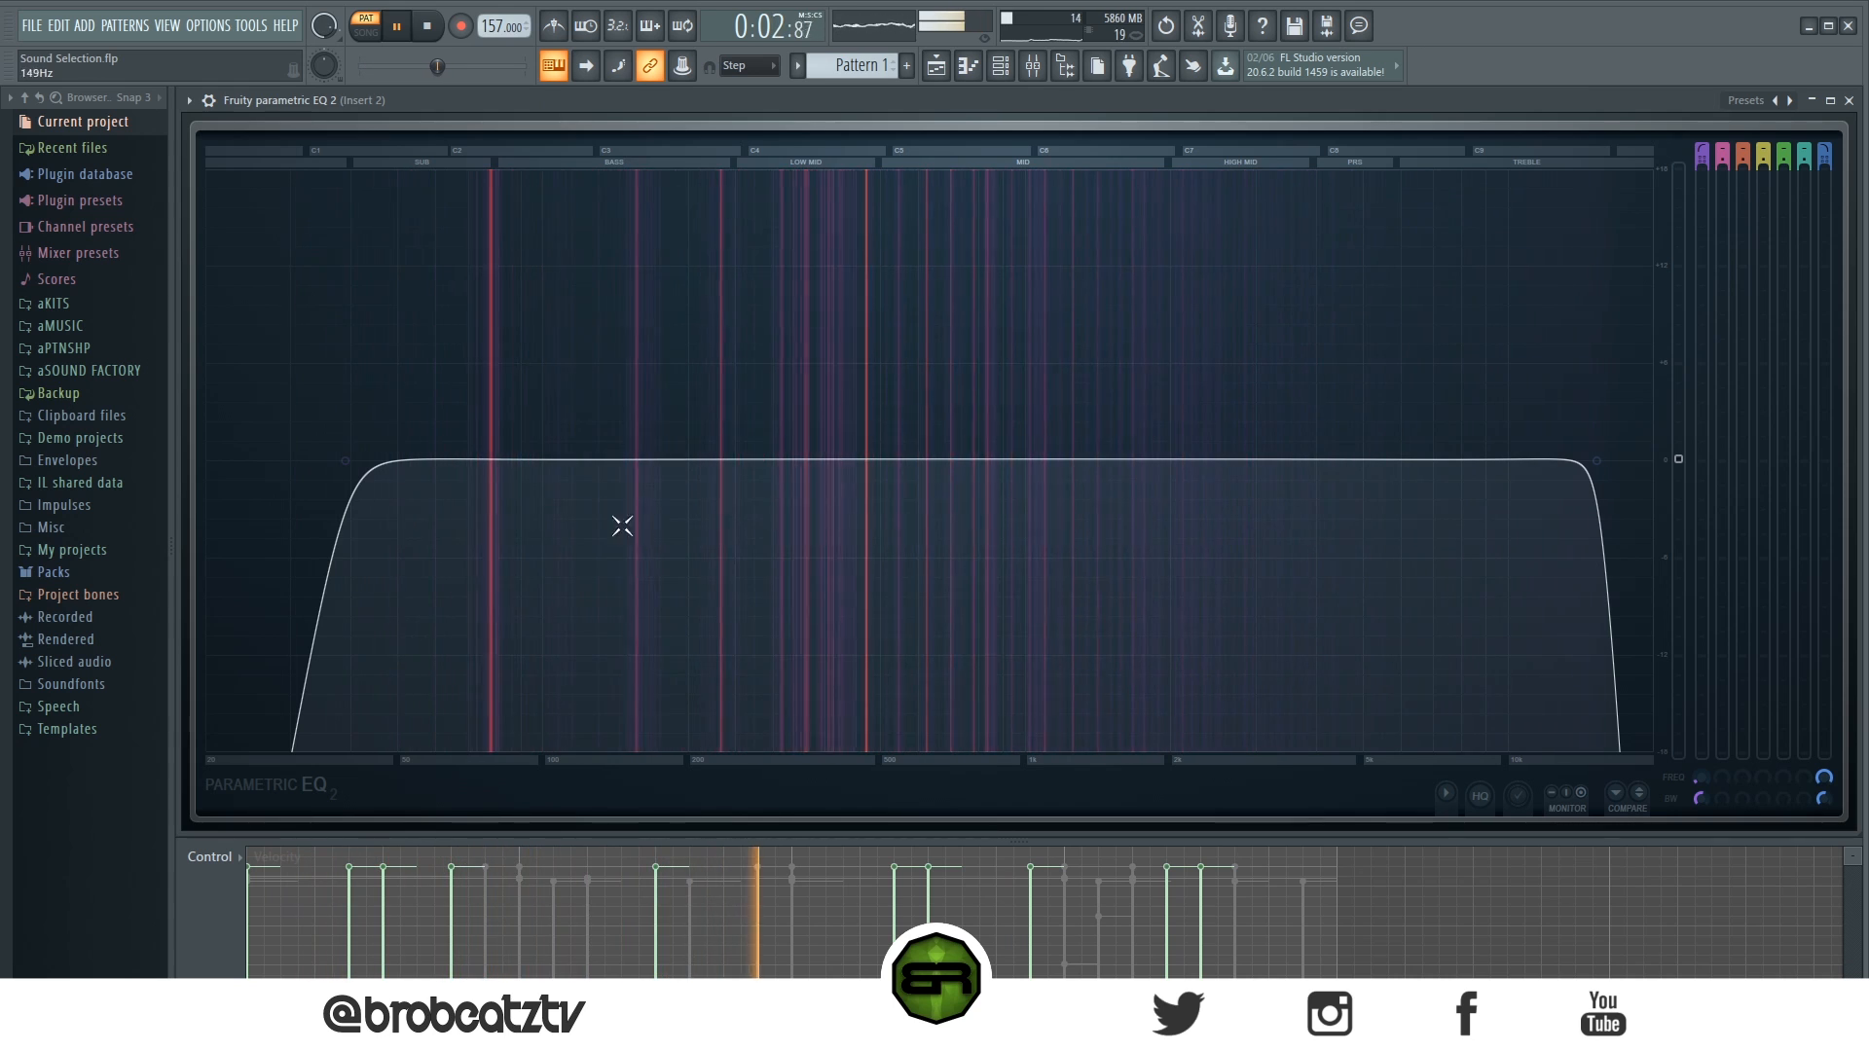
key("space")
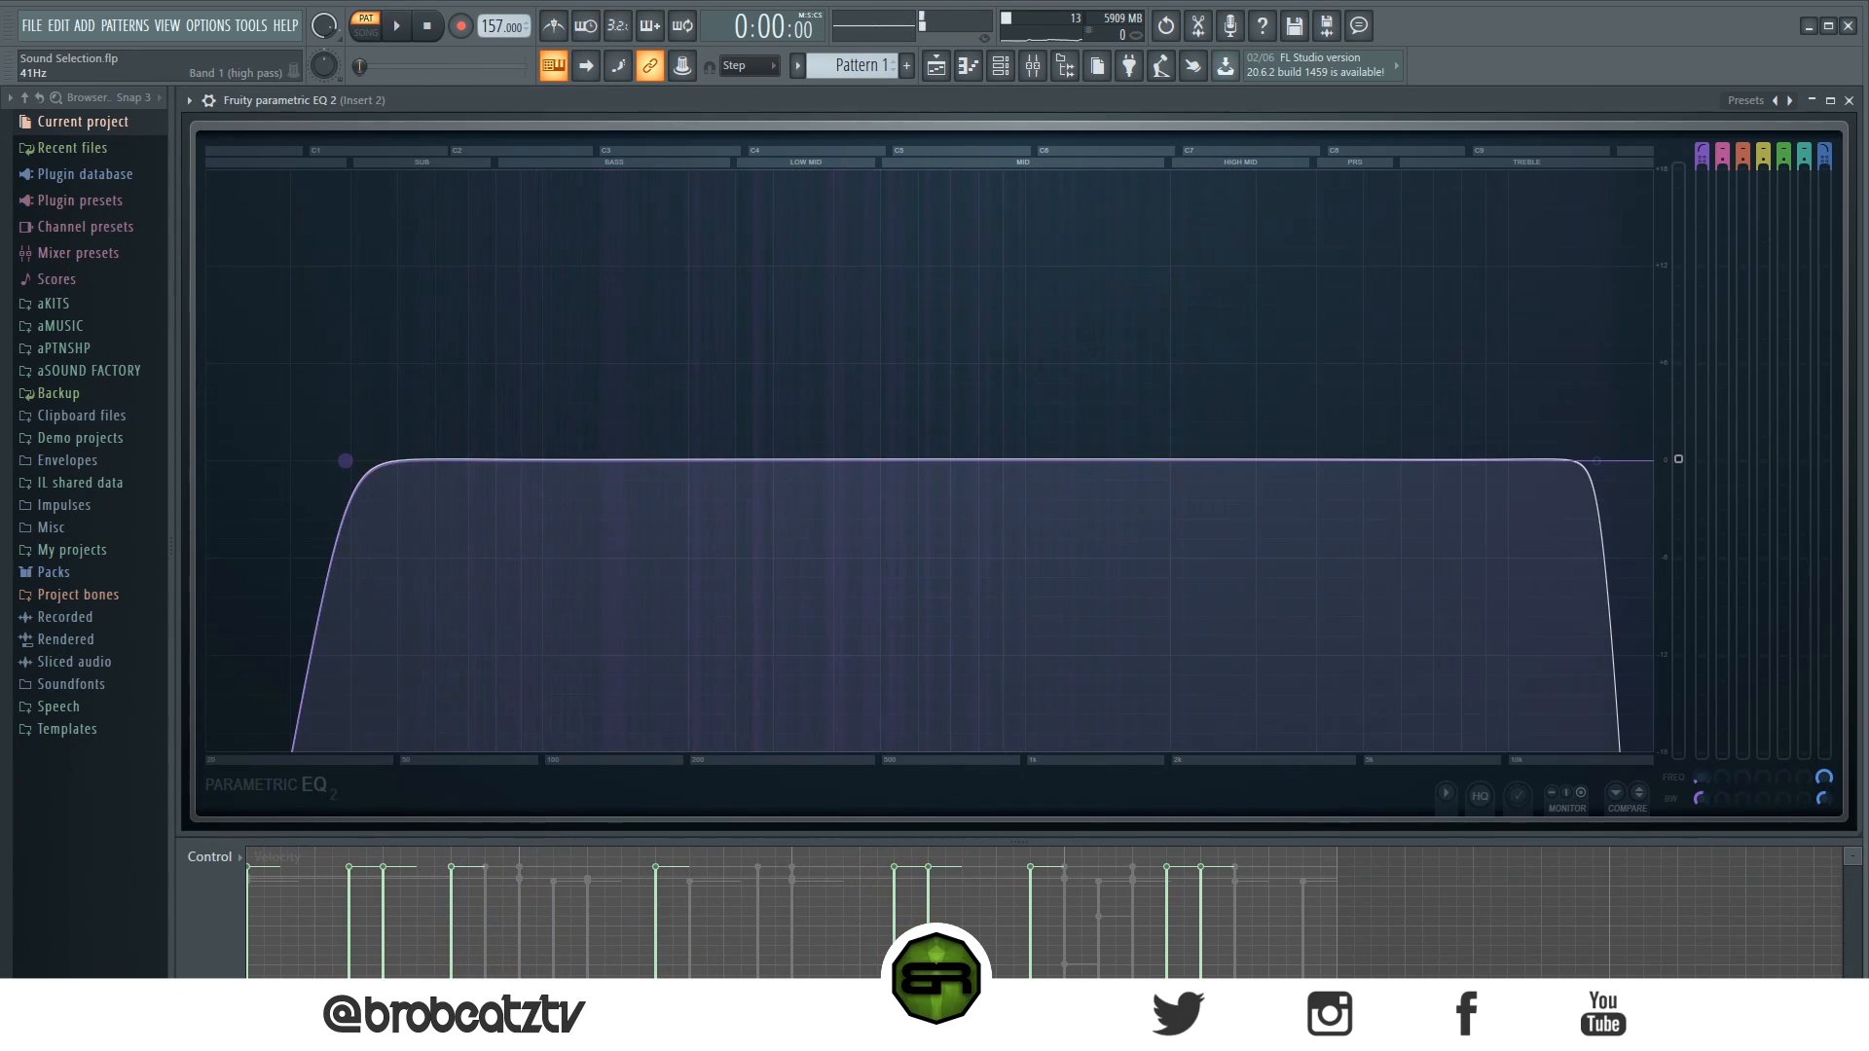
Narrow Insert 2's EQ range to the low-mid and mid bands by raising the high-pass and lowering the low-pass cutoff
left_click_drag(345, 460, 769, 459)
left_click_drag(1596, 460, 1148, 459)
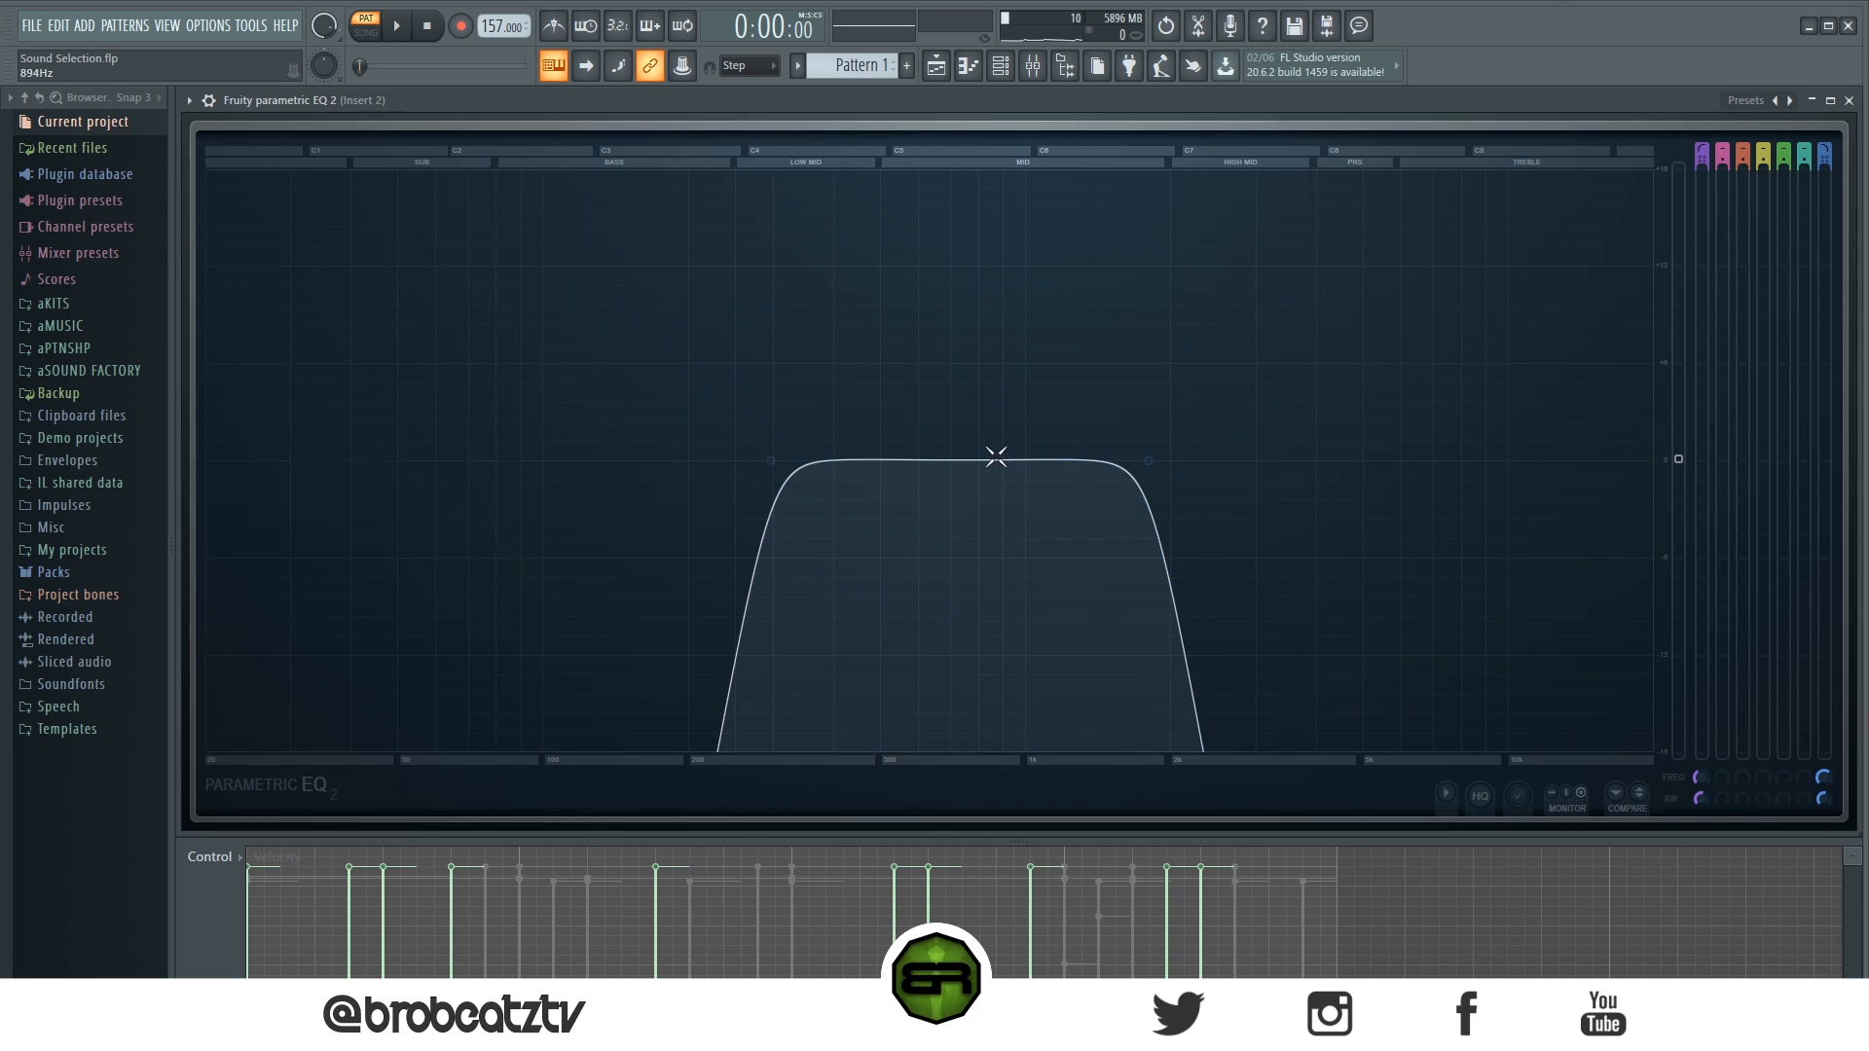
Open Insert 3's Fruity parametric EQ 2 and play the pattern to view its frequency range
left_click(1032, 65)
left_click(603, 225)
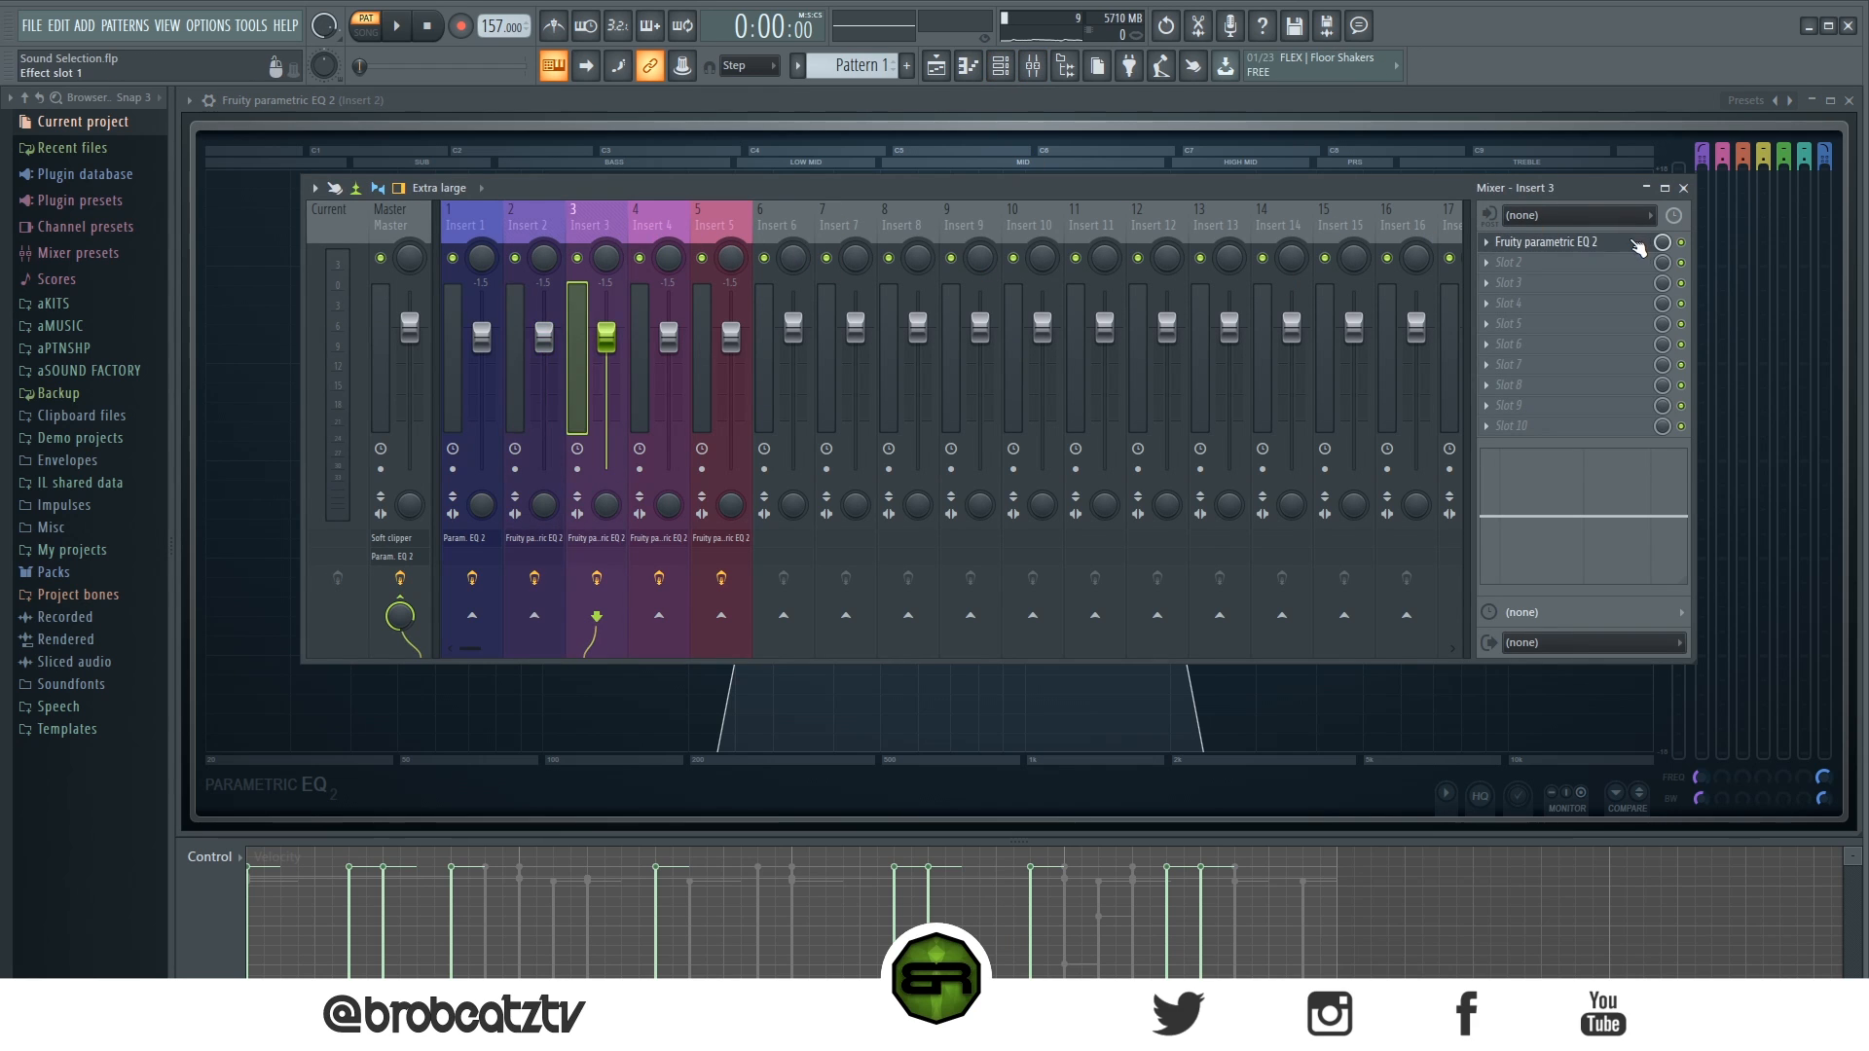
left_click(1623, 242)
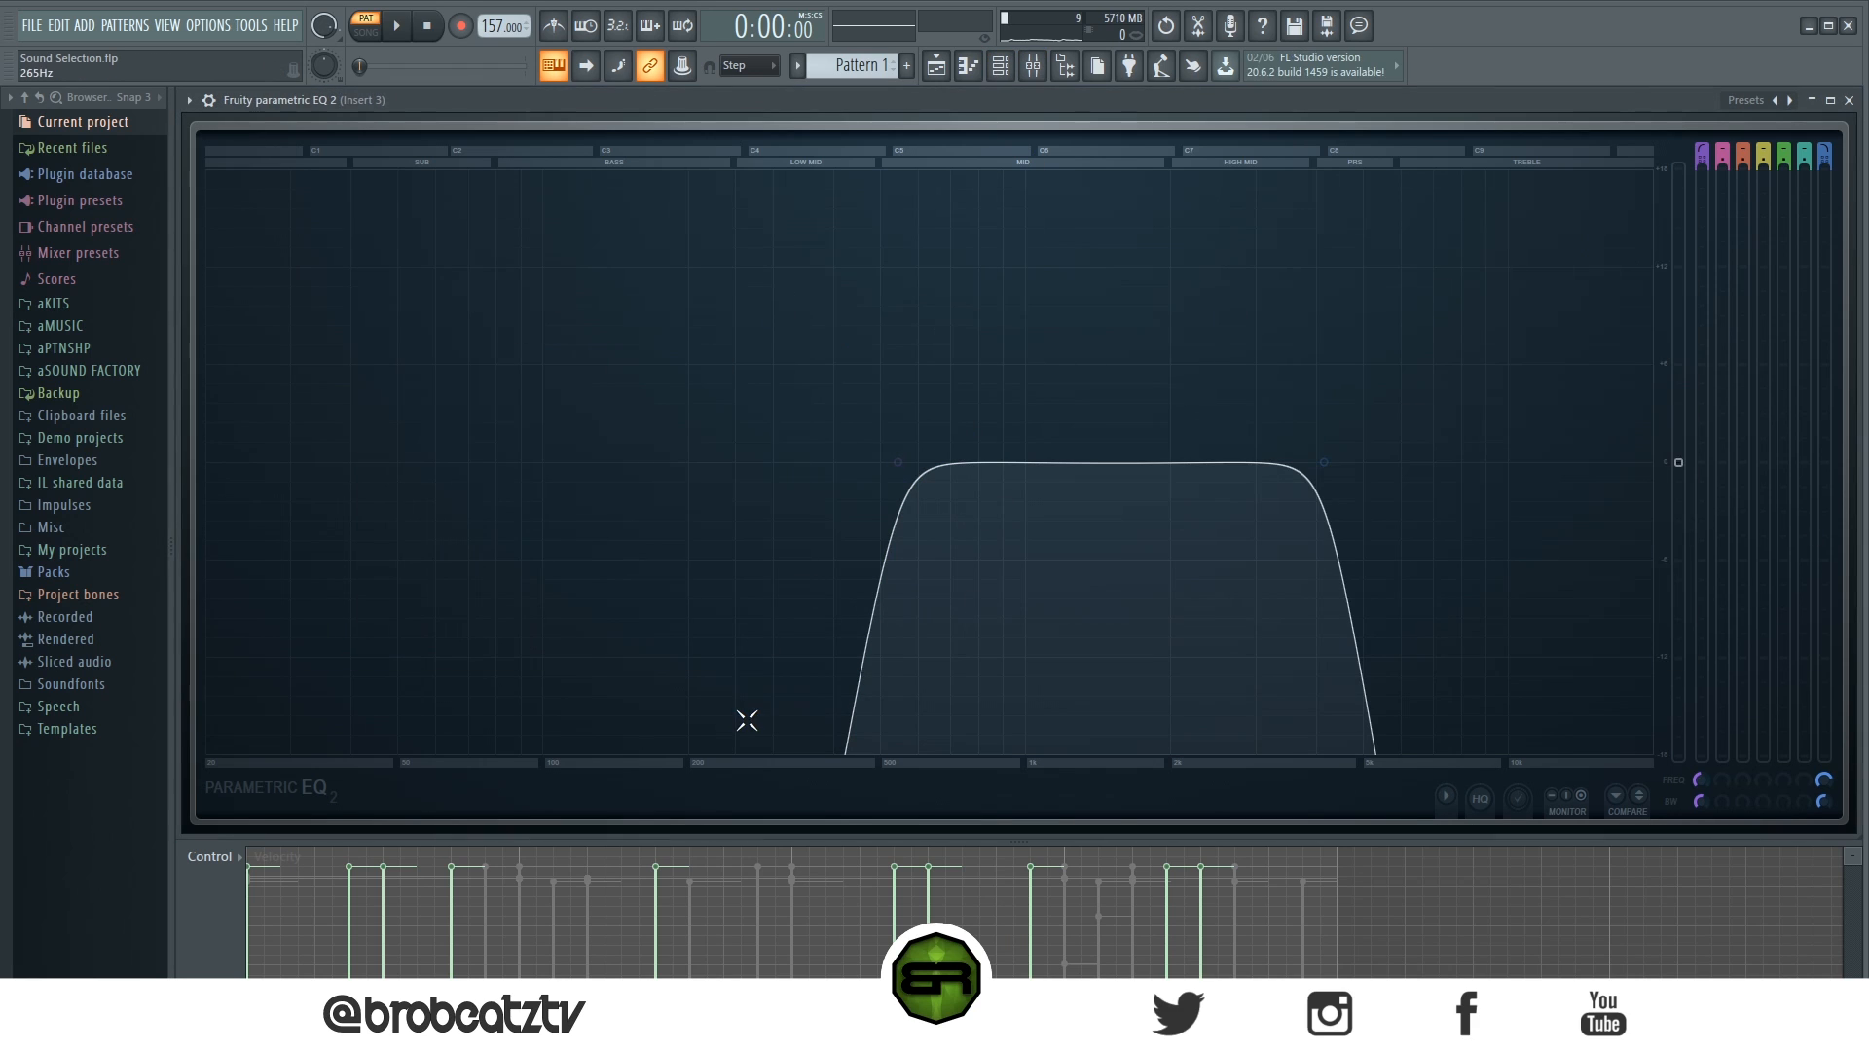
left_click(1007, 71)
key("space")
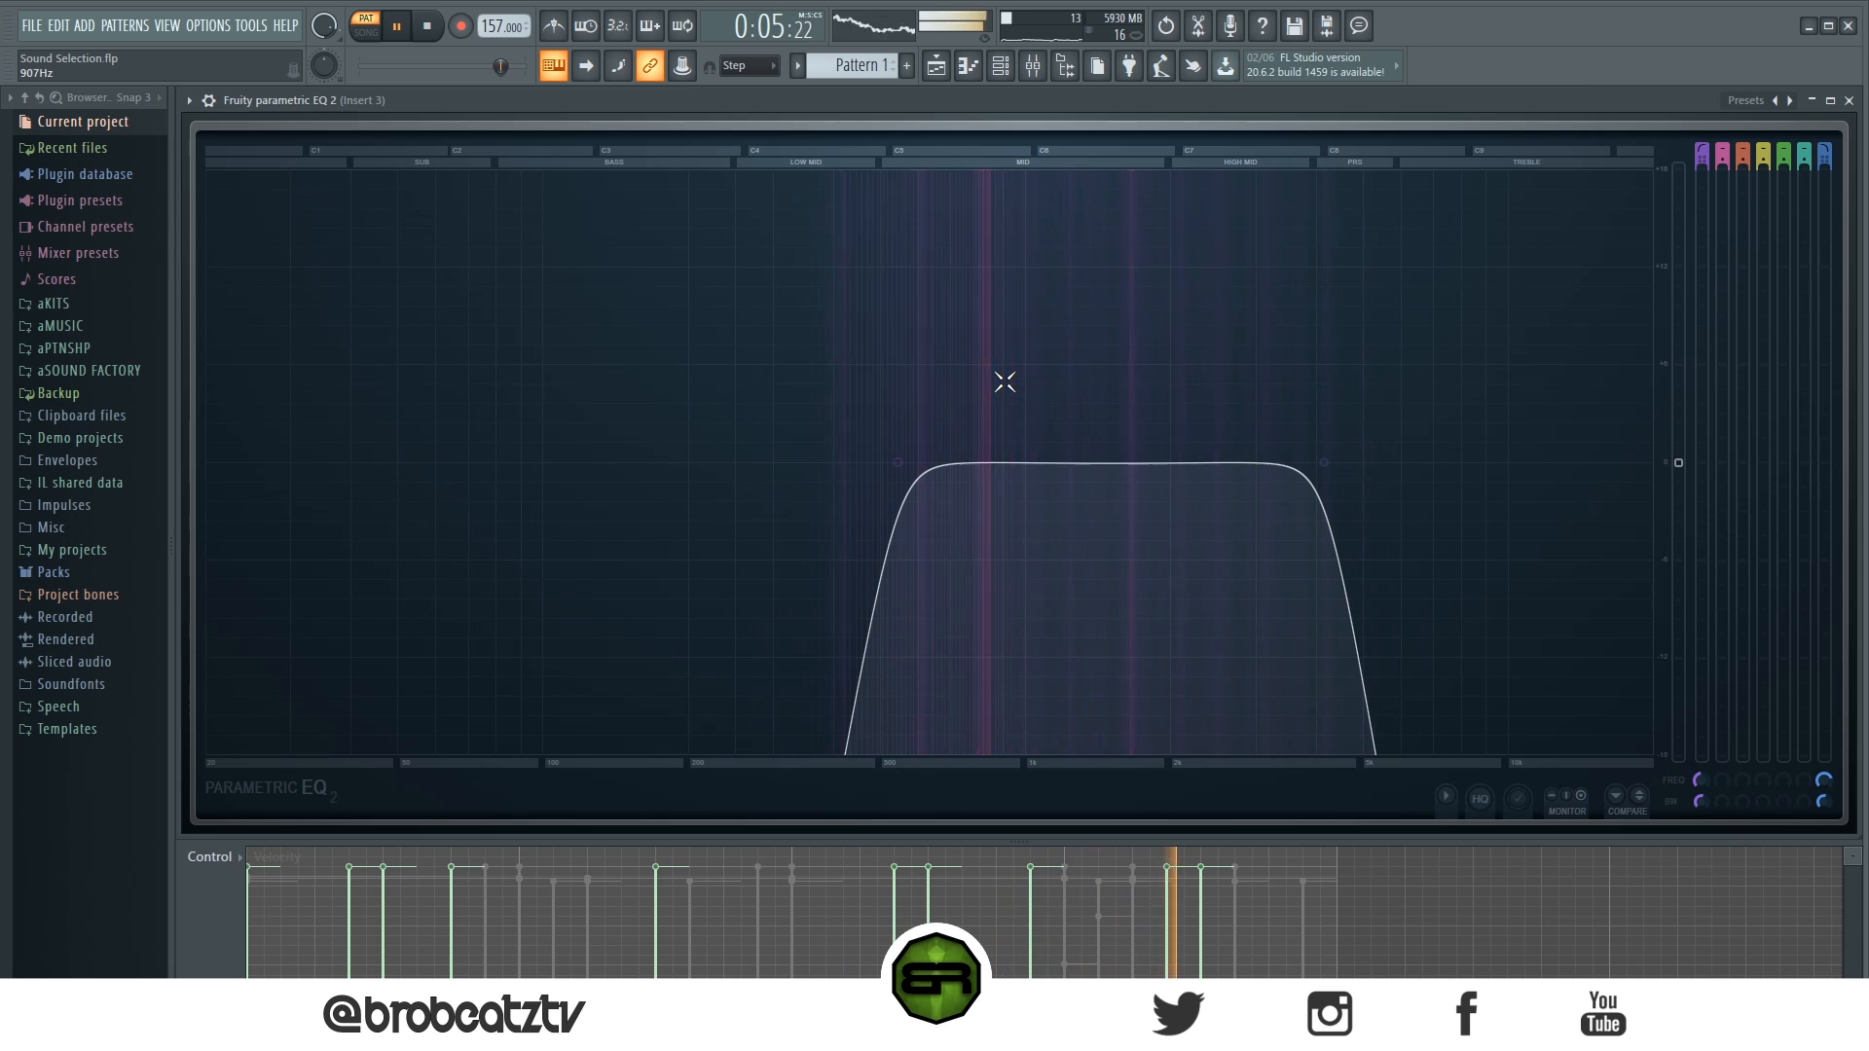
key("space")
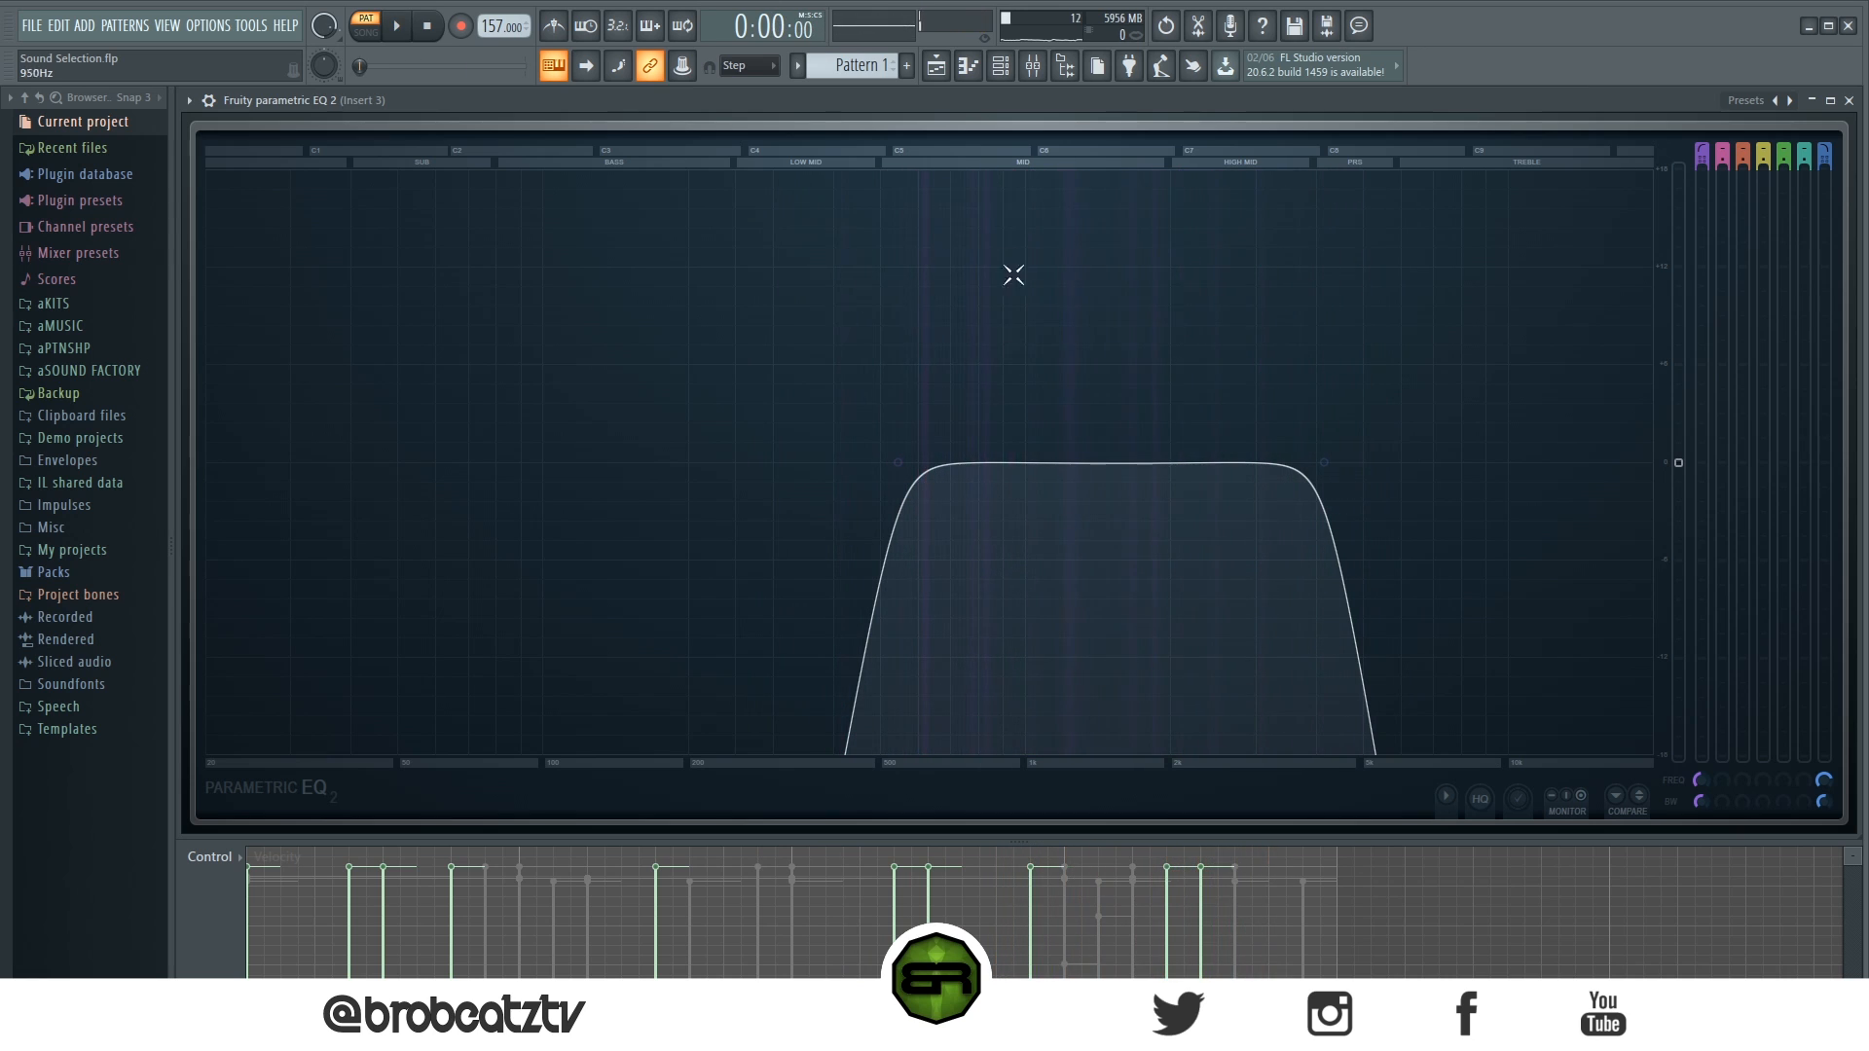
Open Insert 4's Fruity parametric EQ 2 and play the pattern to view its frequency range
left_click(1032, 65)
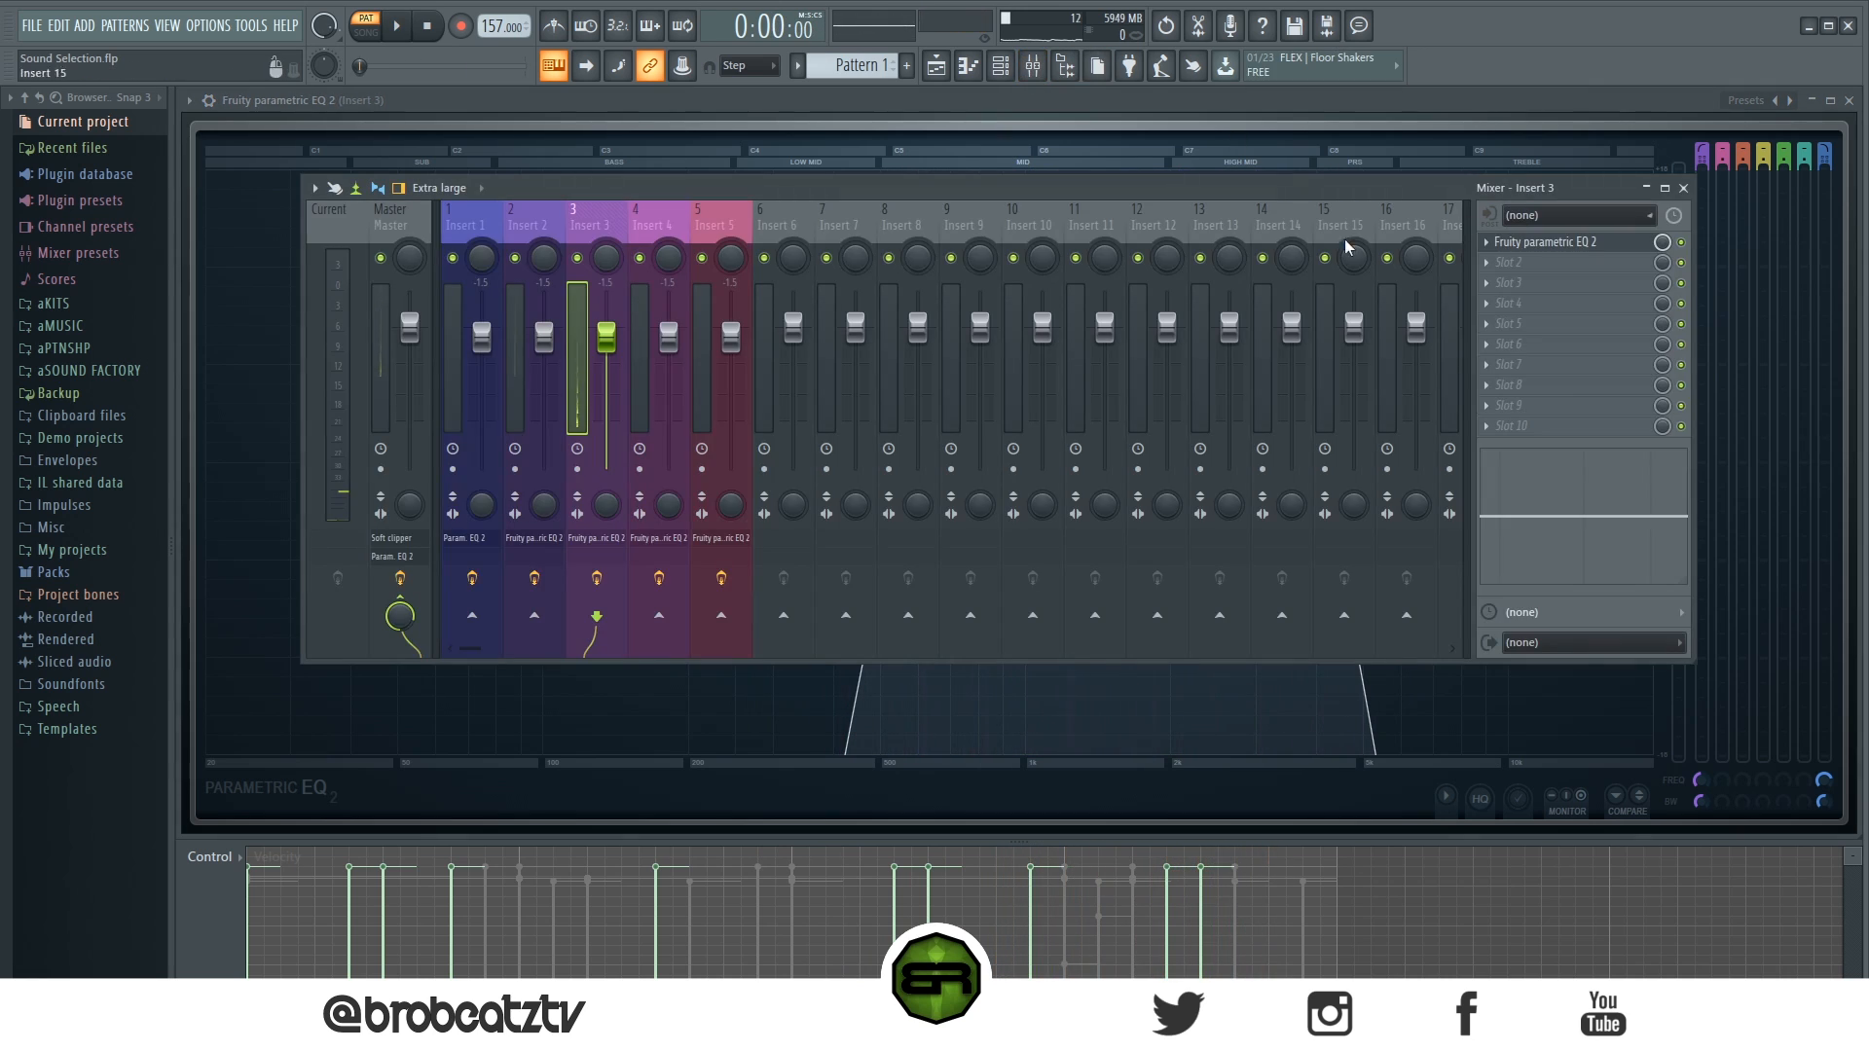
left_click(638, 216)
left_click(1550, 243)
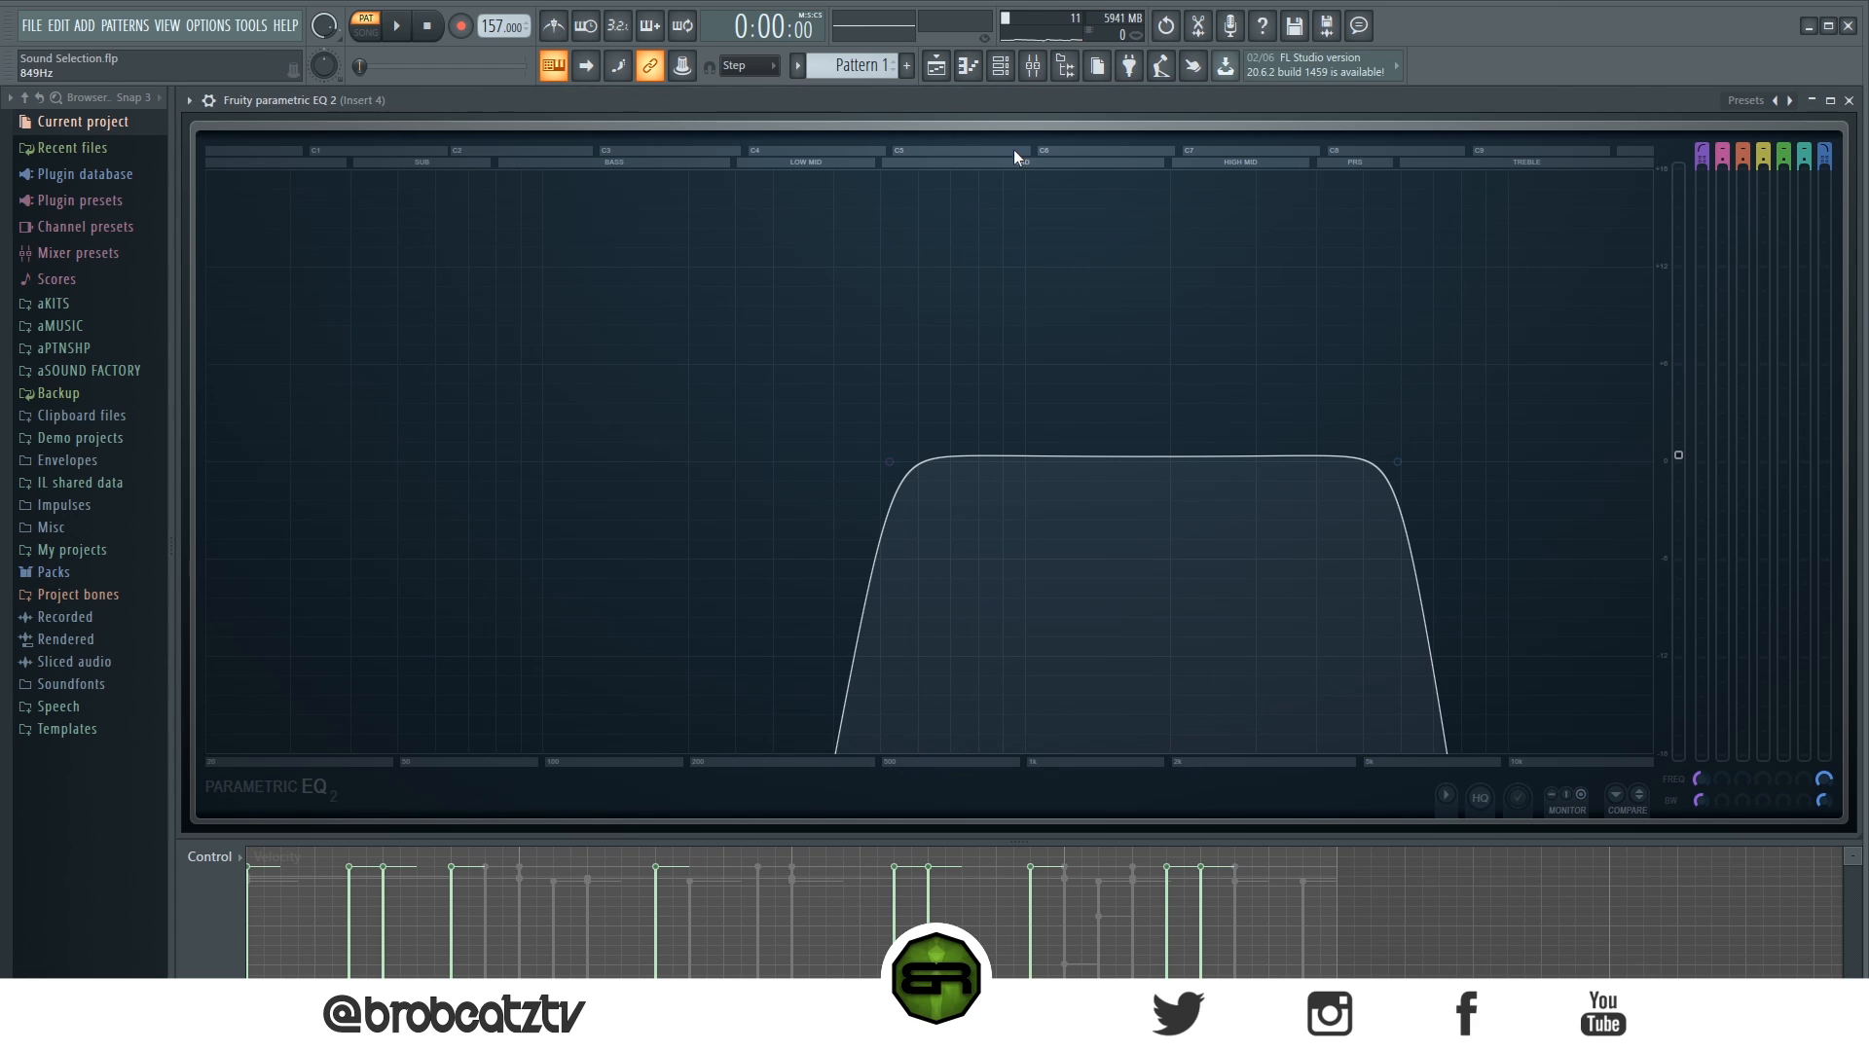
key("space")
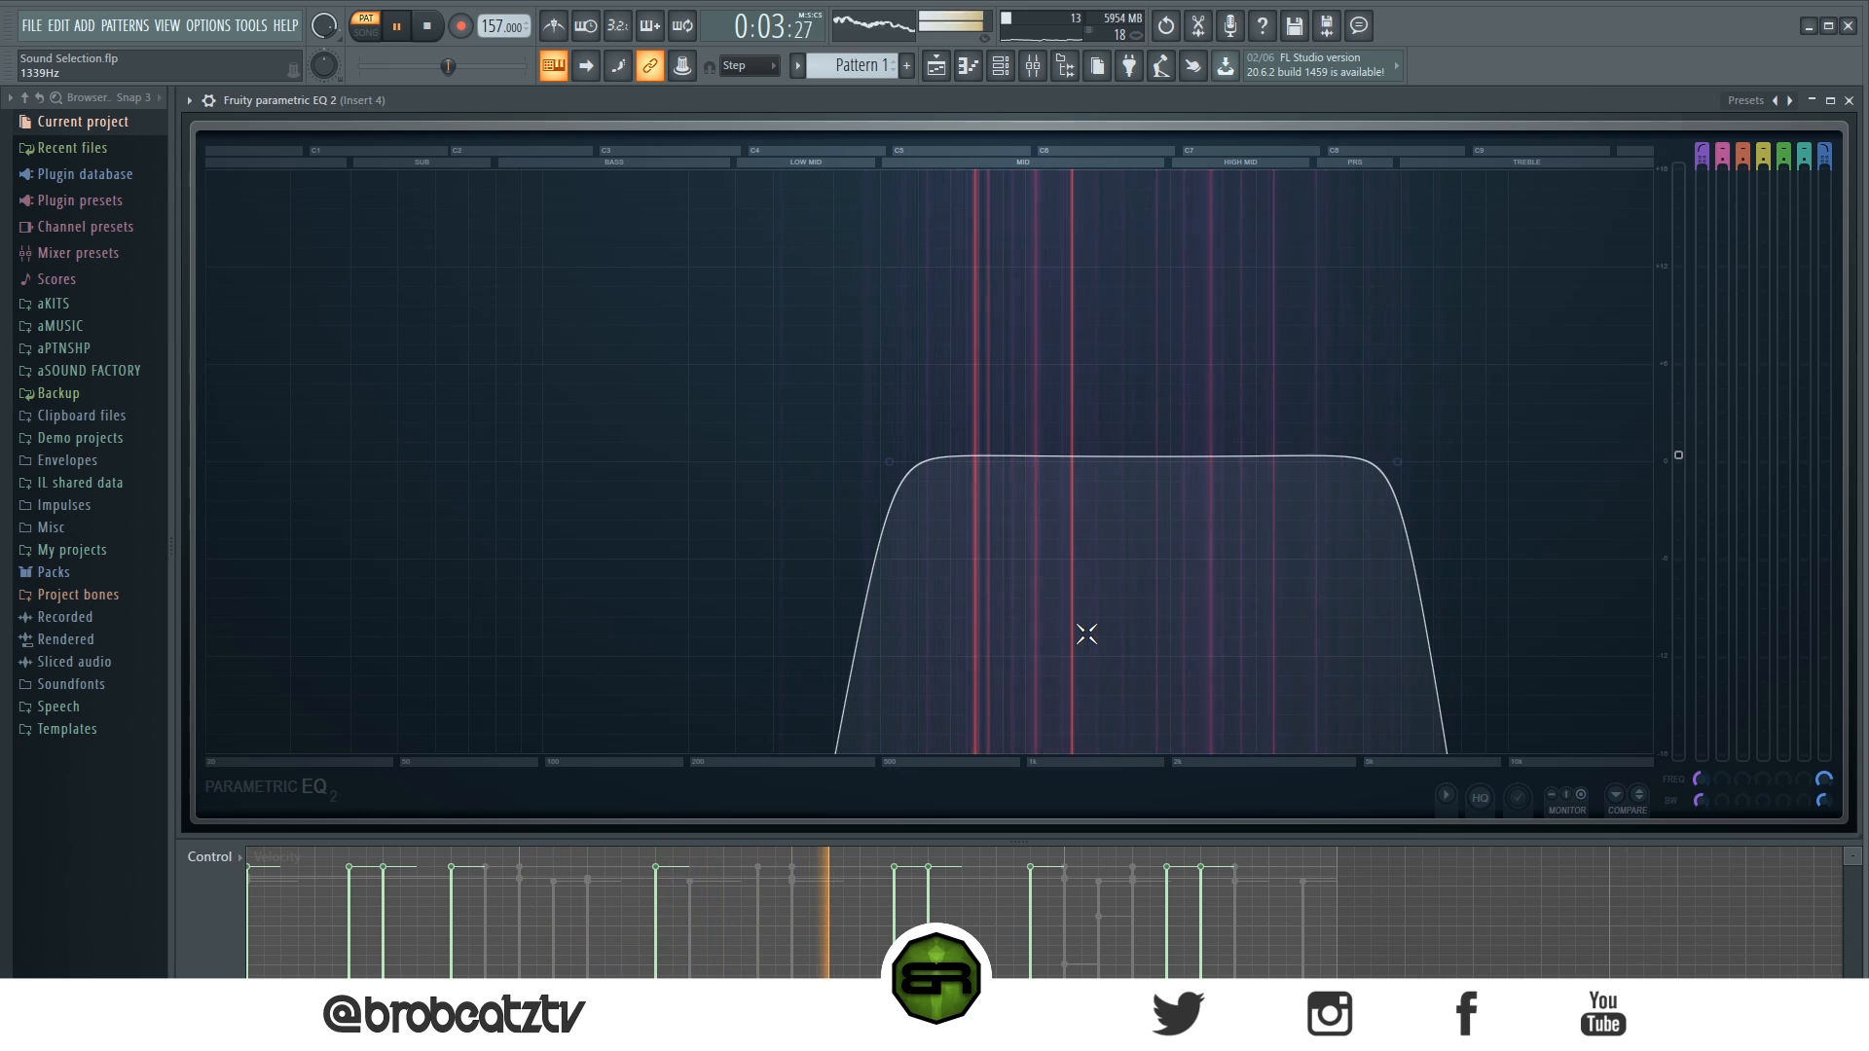
key("space")
Toggle the WINDS and BELL/WINDS/HORNS channels, move the channel rack below Insert 4's EQ curve, and play the pattern
left_click(1002, 68)
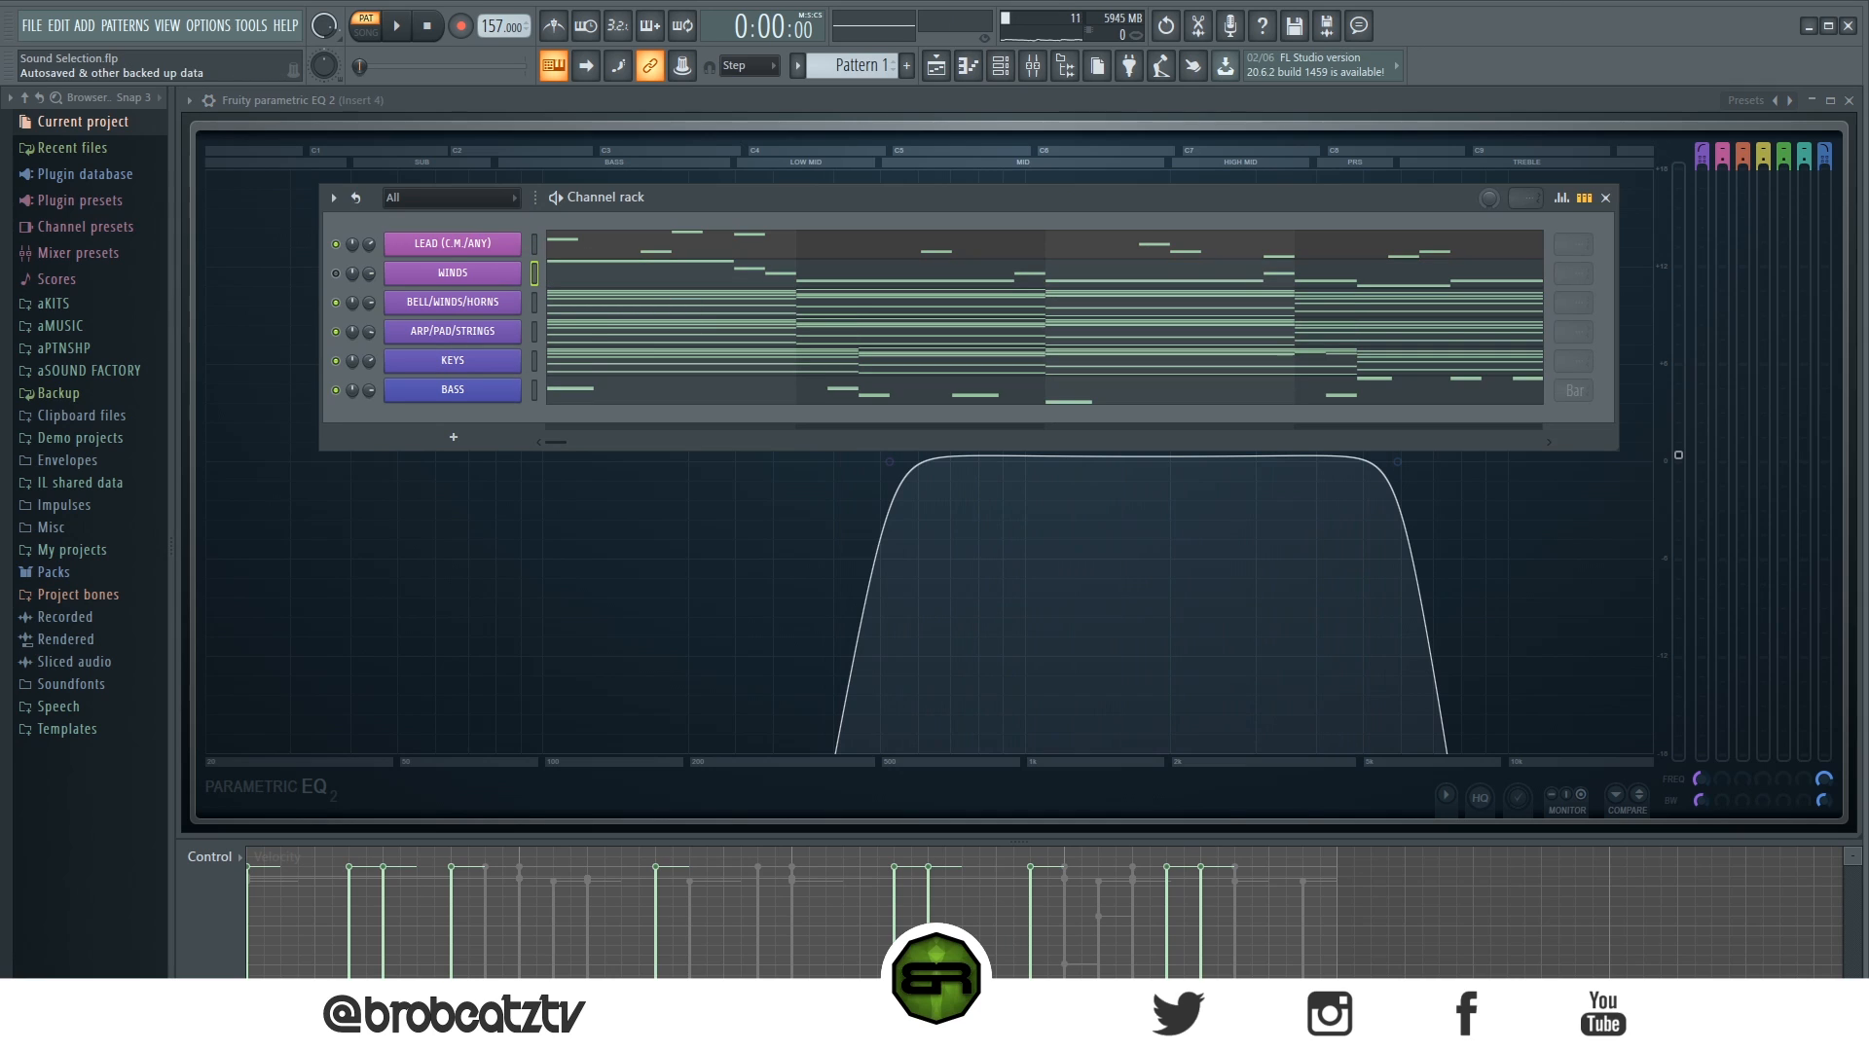
left_click(336, 303)
left_click(336, 274)
left_click(335, 303)
left_click_drag(721, 197, 697, 776)
key("space")
key("space")
Play the pattern with BELL/WINDS/HORNS muted and WINDS enabled to compare the winds in Insert 4's EQ
left_click(311, 881)
left_click(311, 853)
key("space")
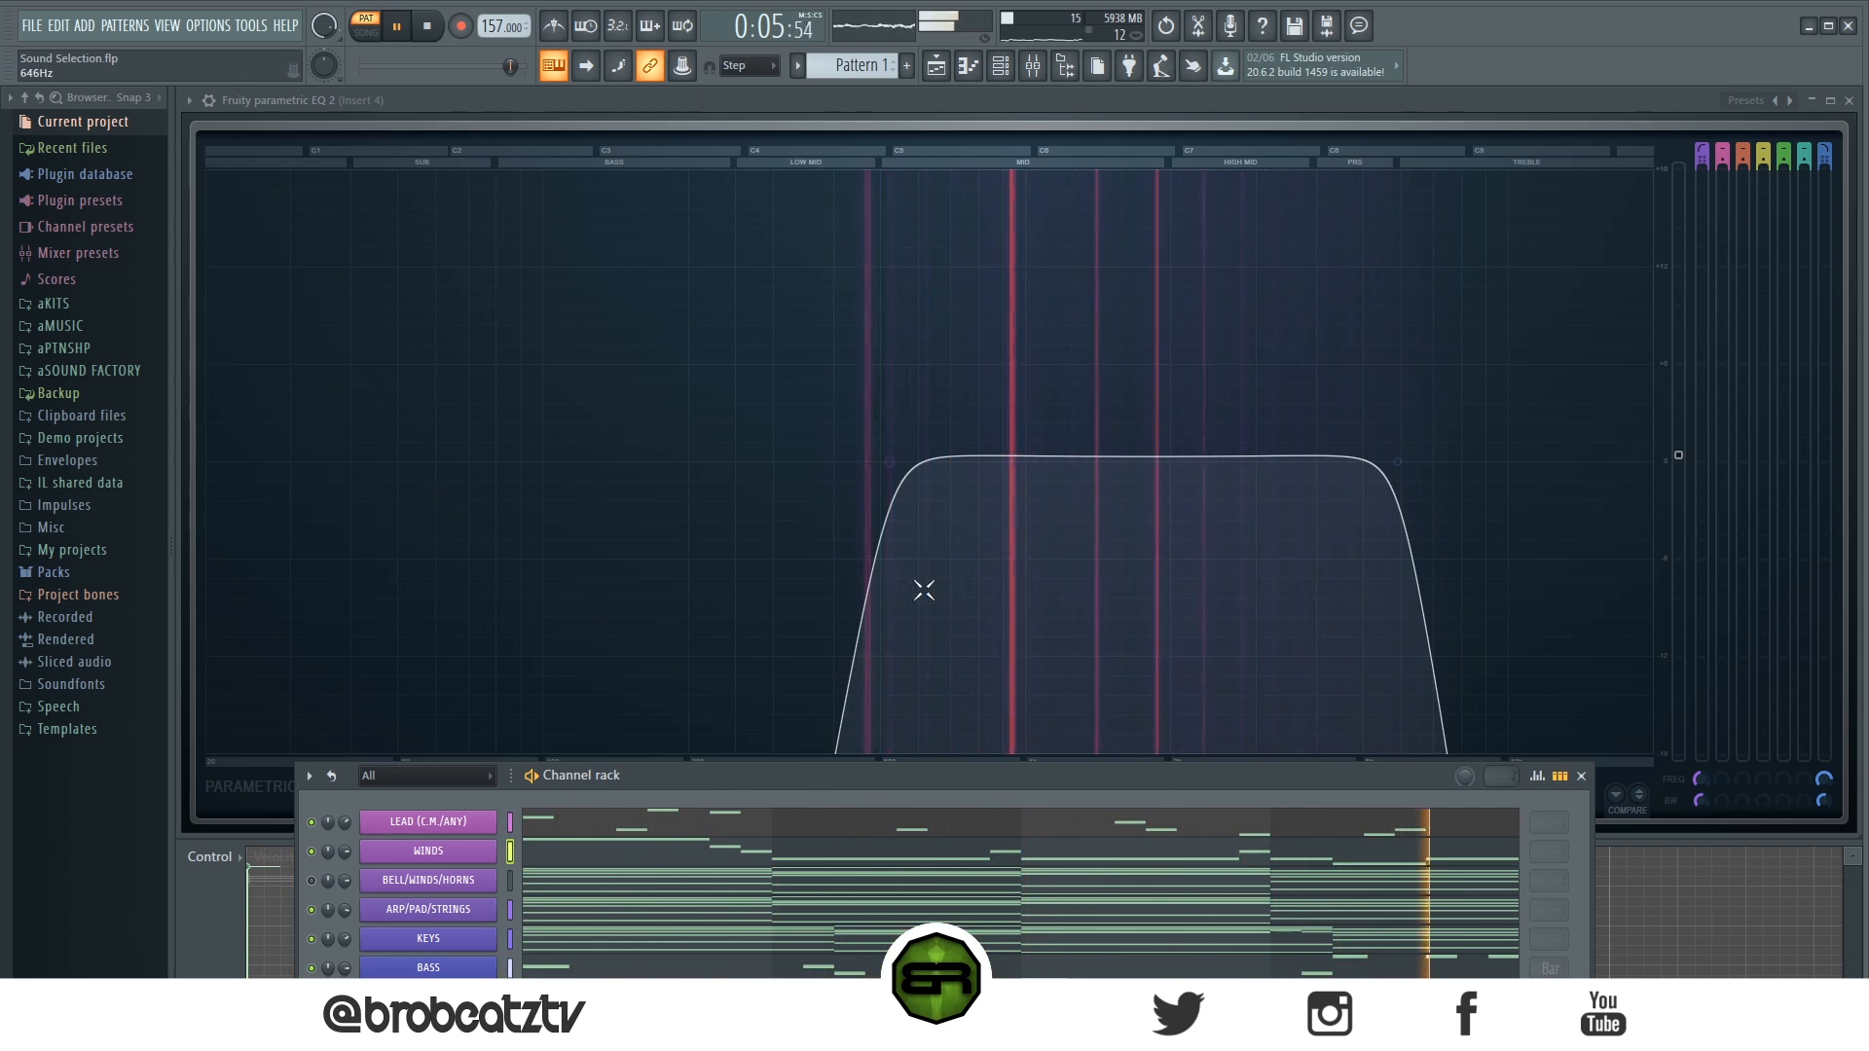
key("space")
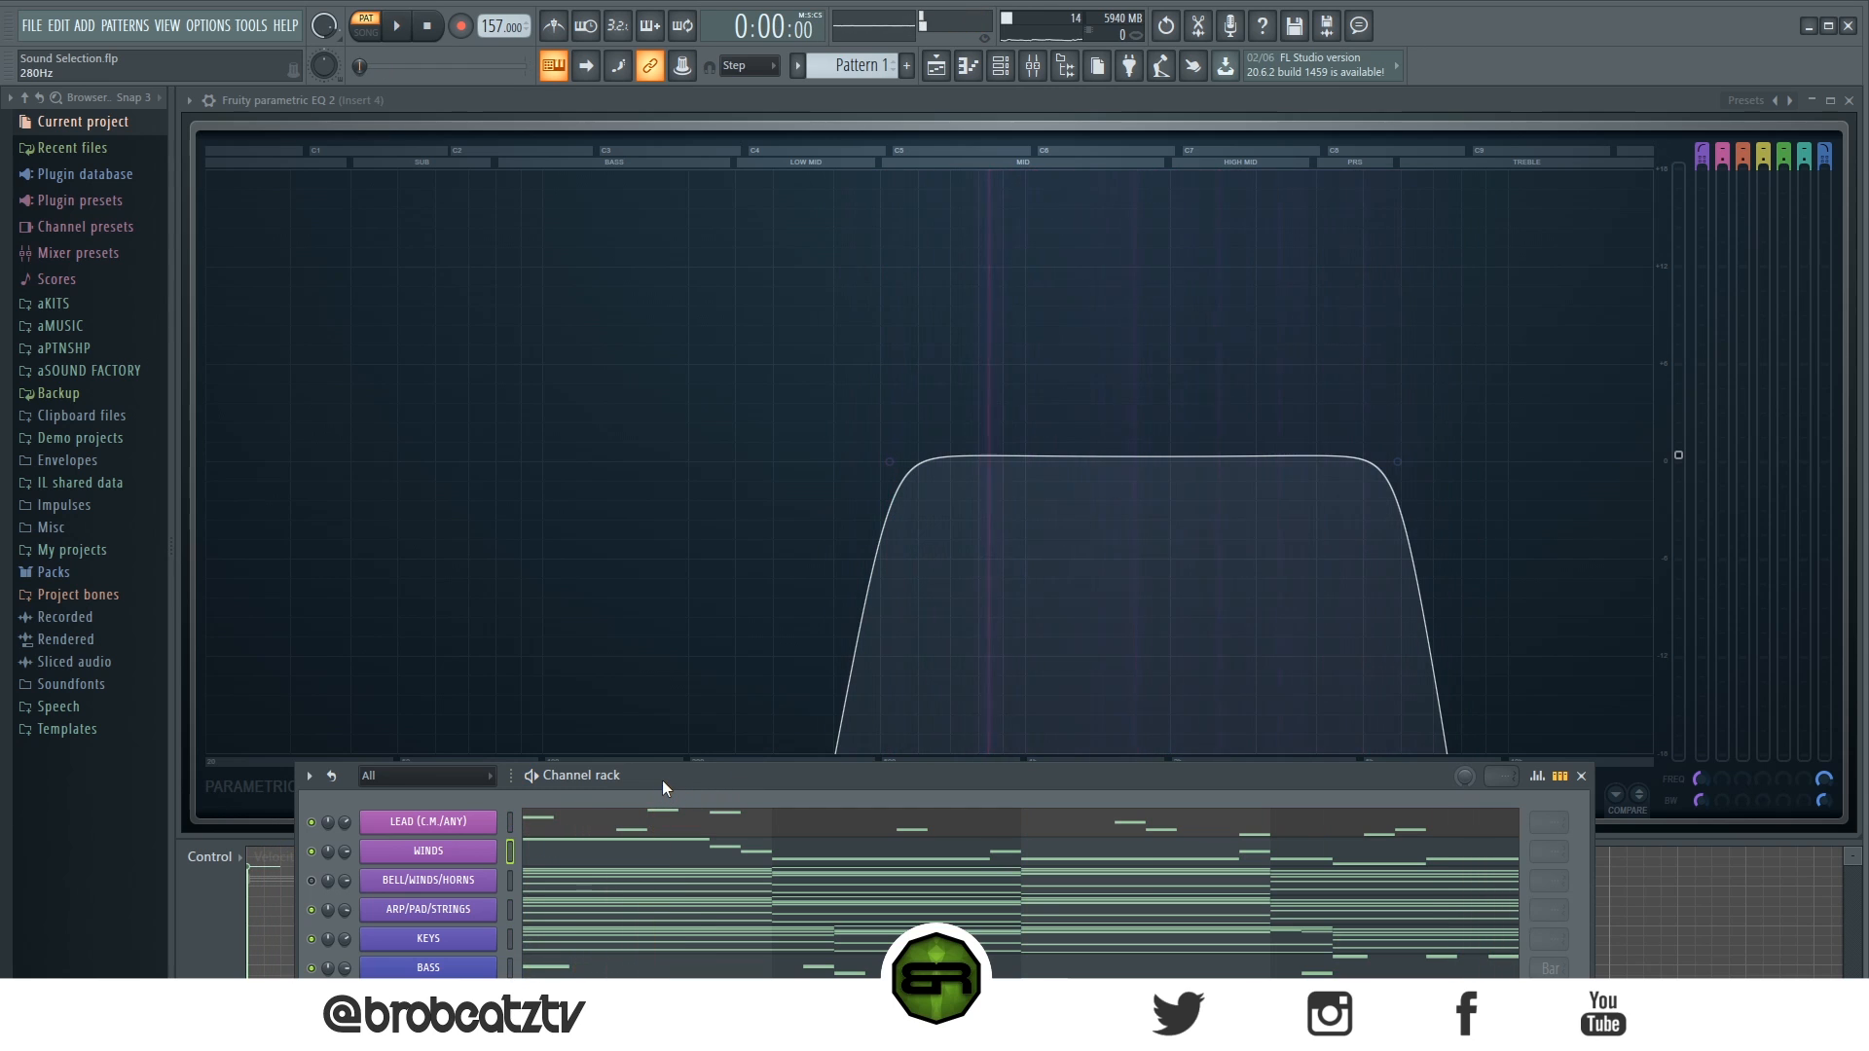
left_click_drag(661, 780, 617, 194)
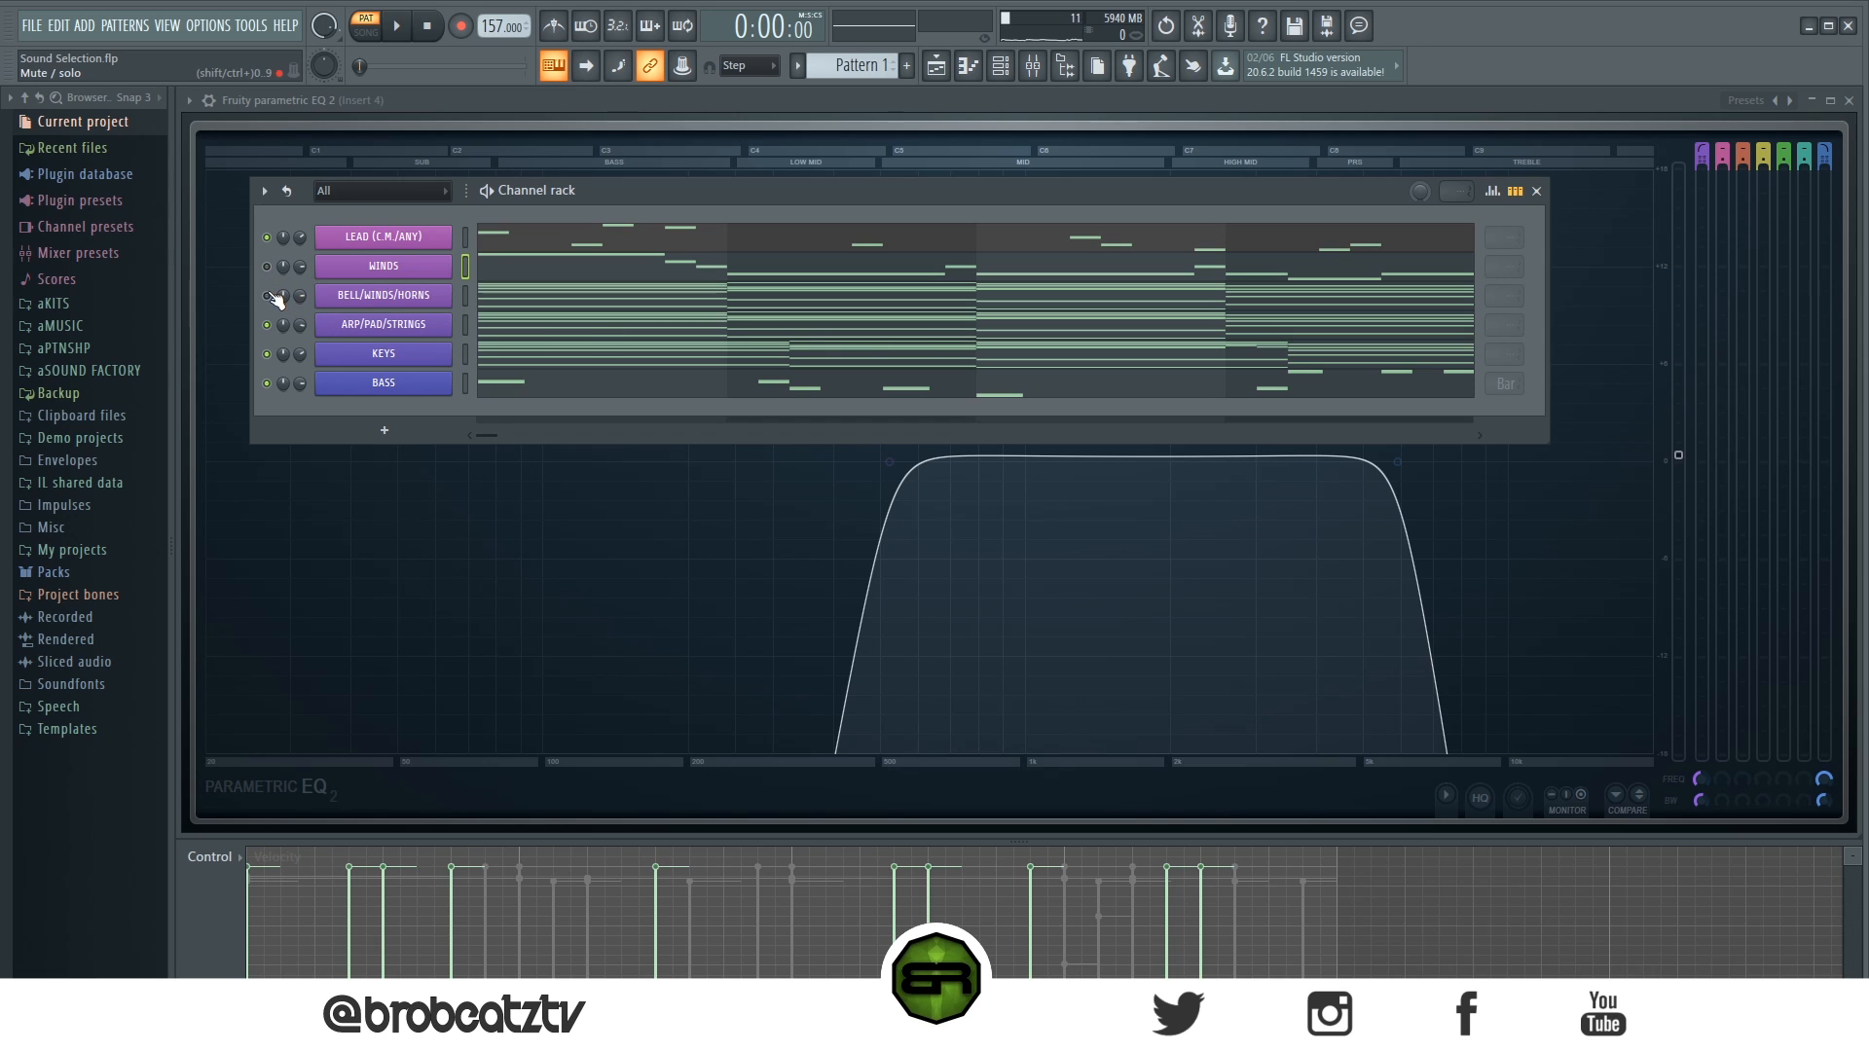
Open Insert 5's Fruity parametric EQ 2 and play the pattern to view its frequency range
left_click(1034, 66)
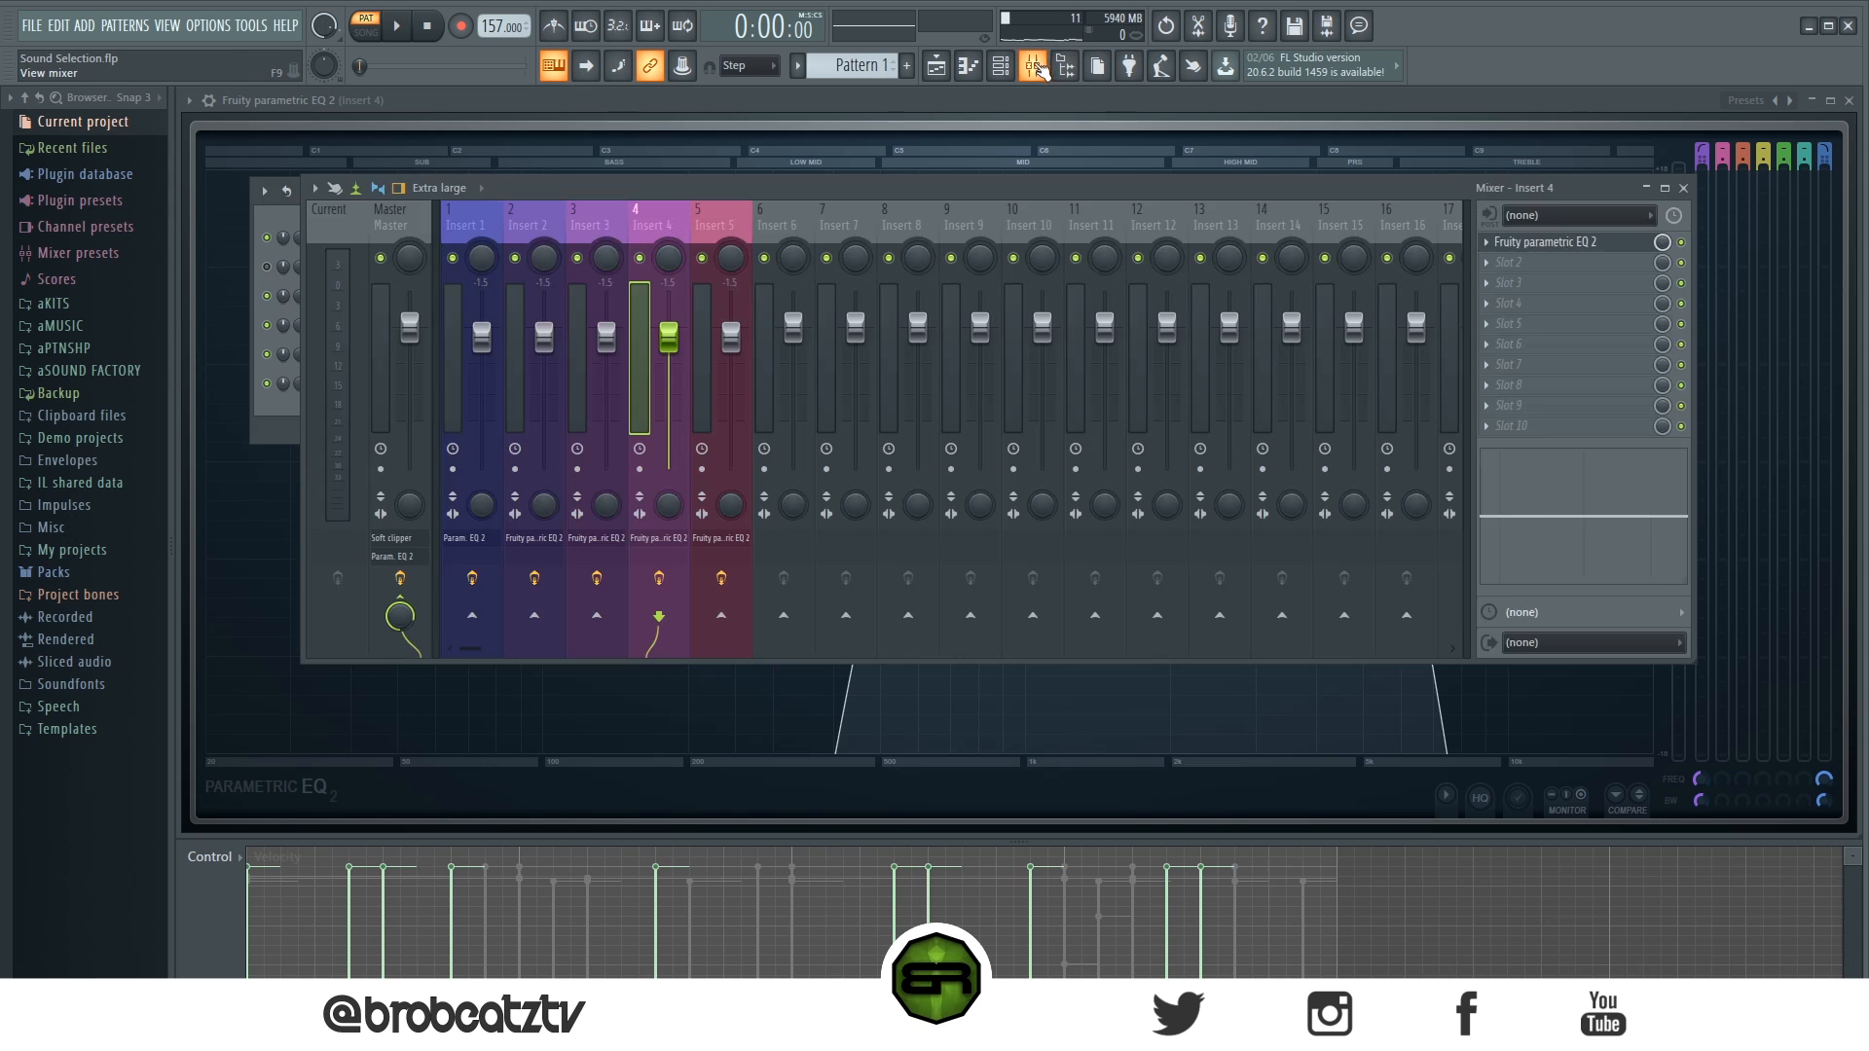
left_click(722, 233)
left_click(1596, 243)
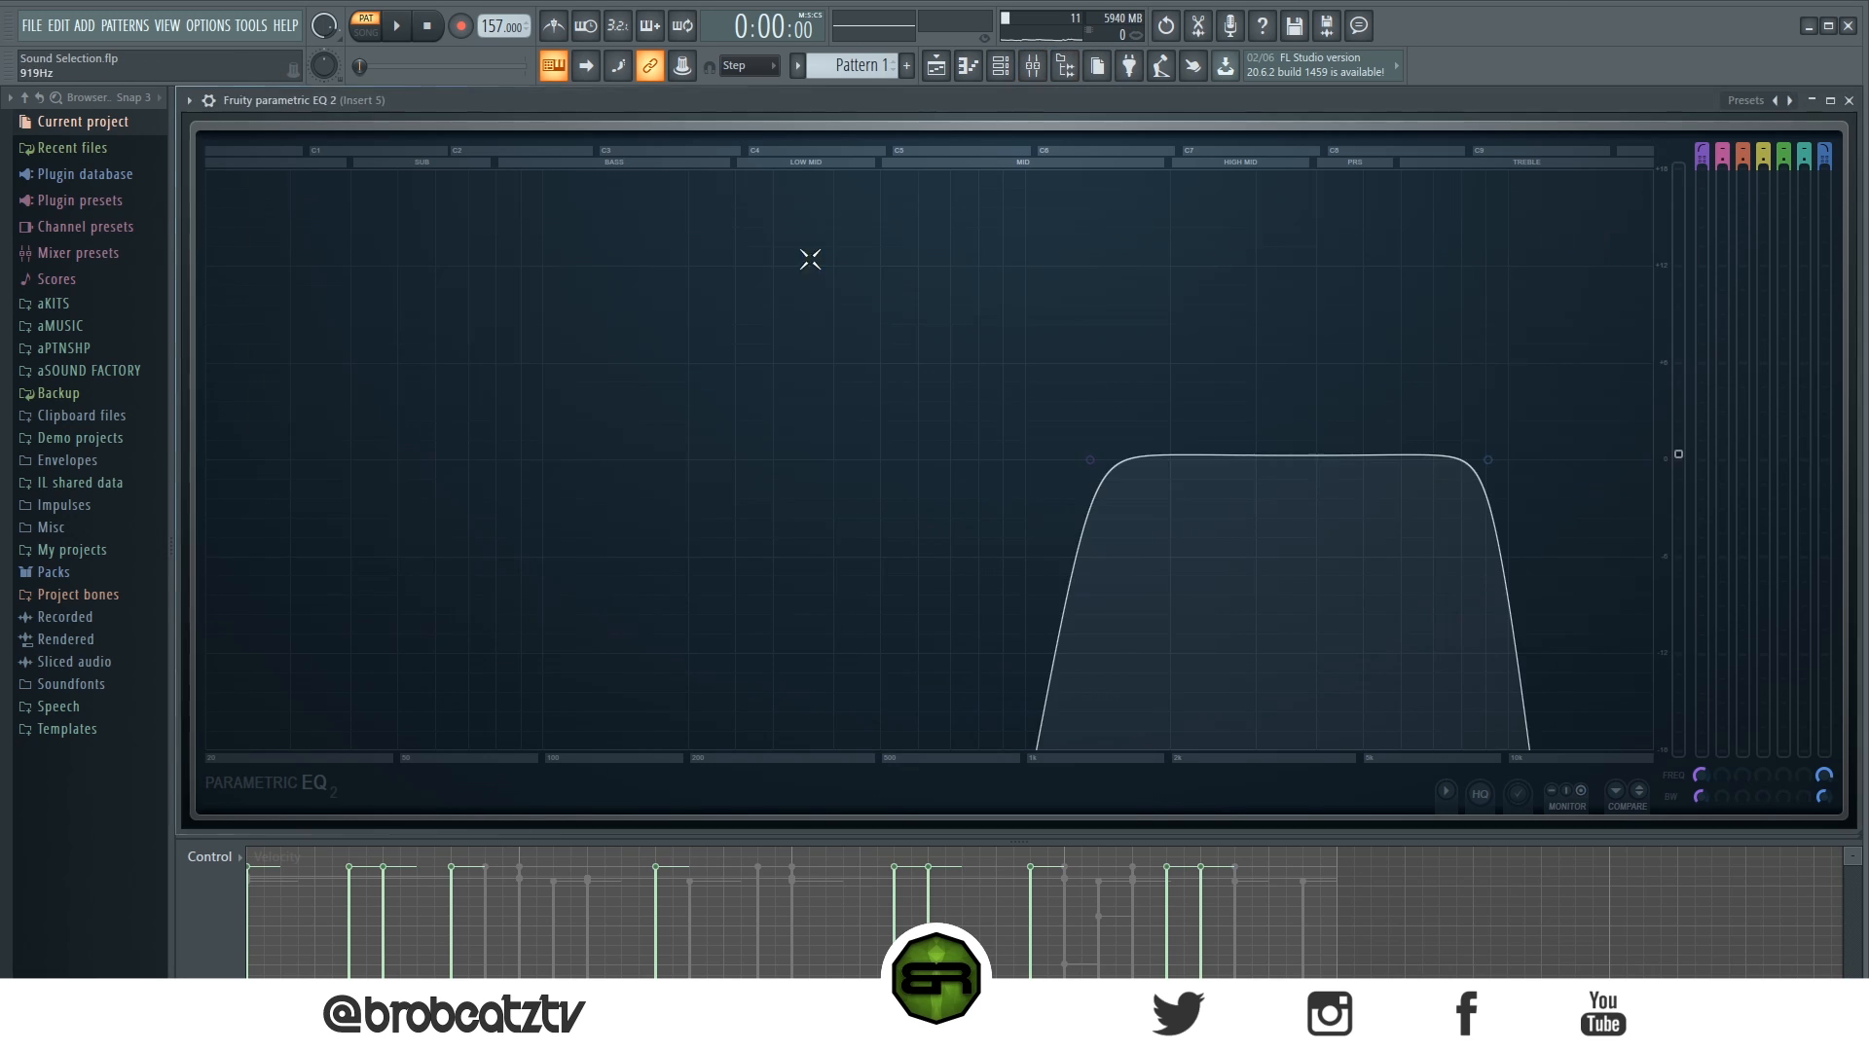
key("space")
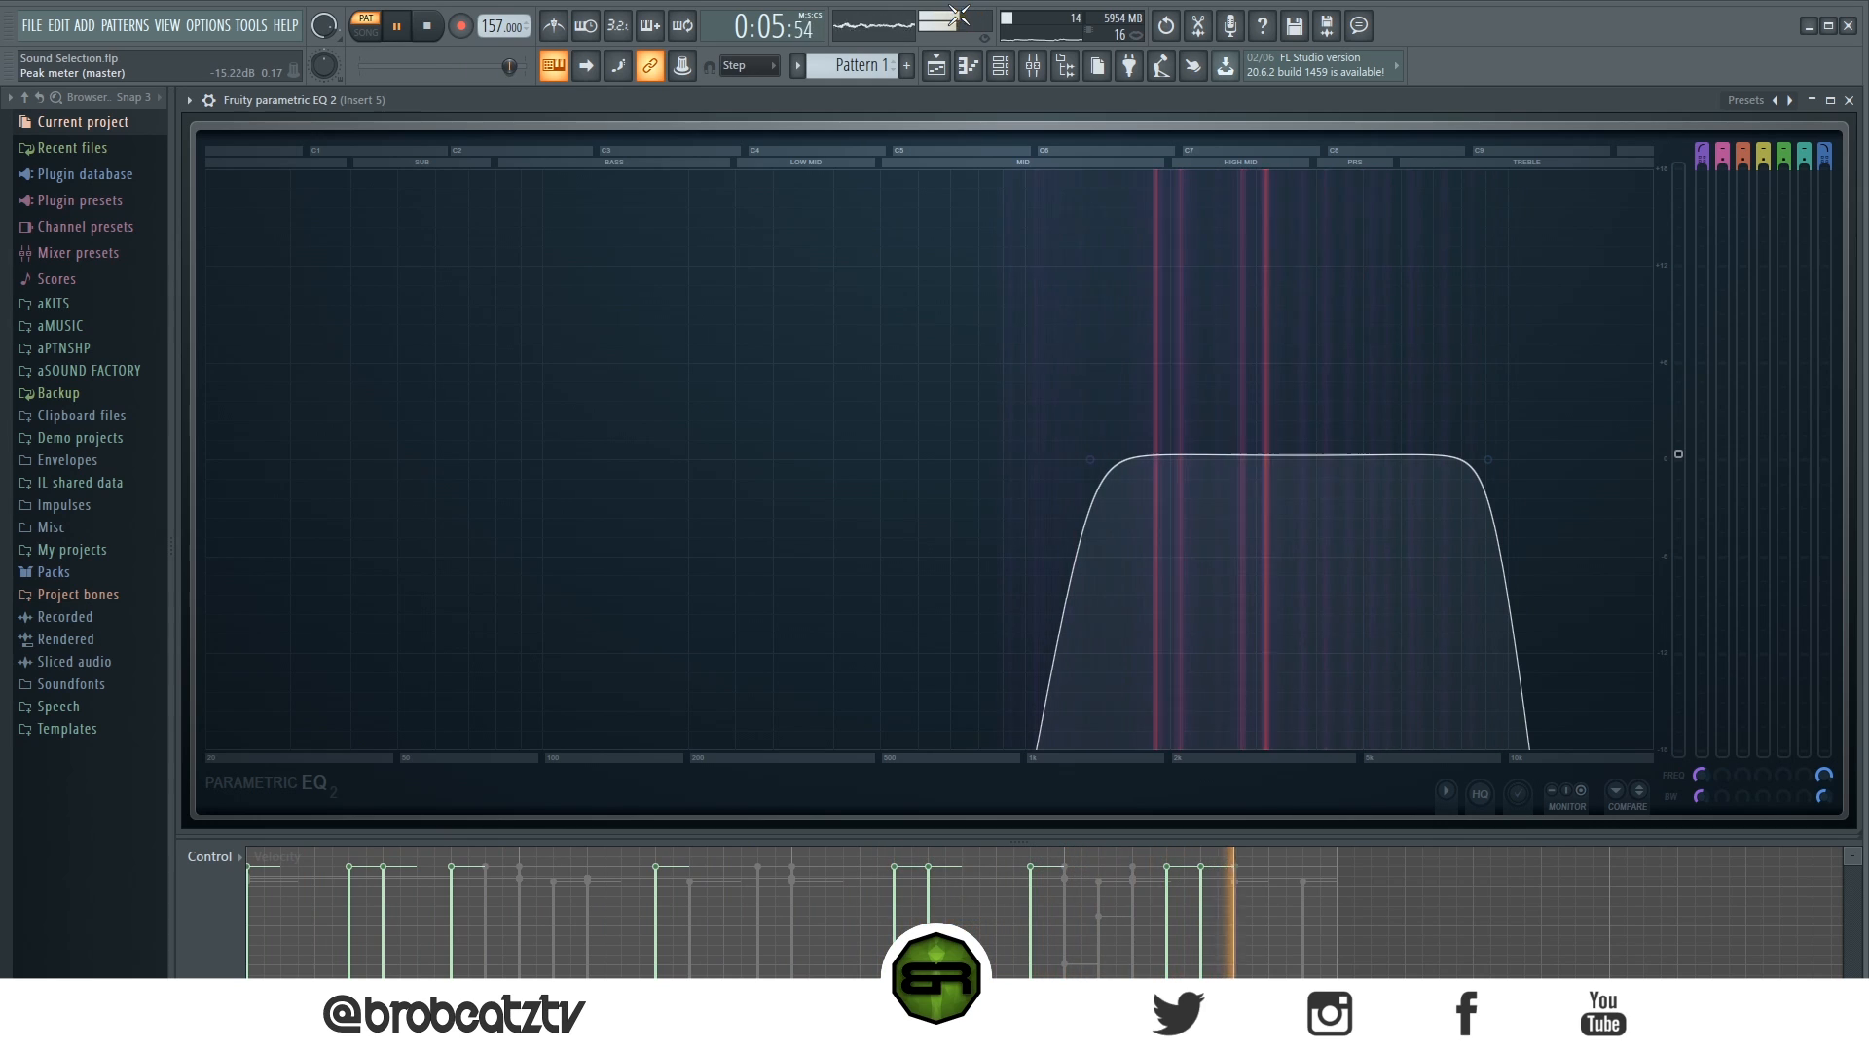
key("space")
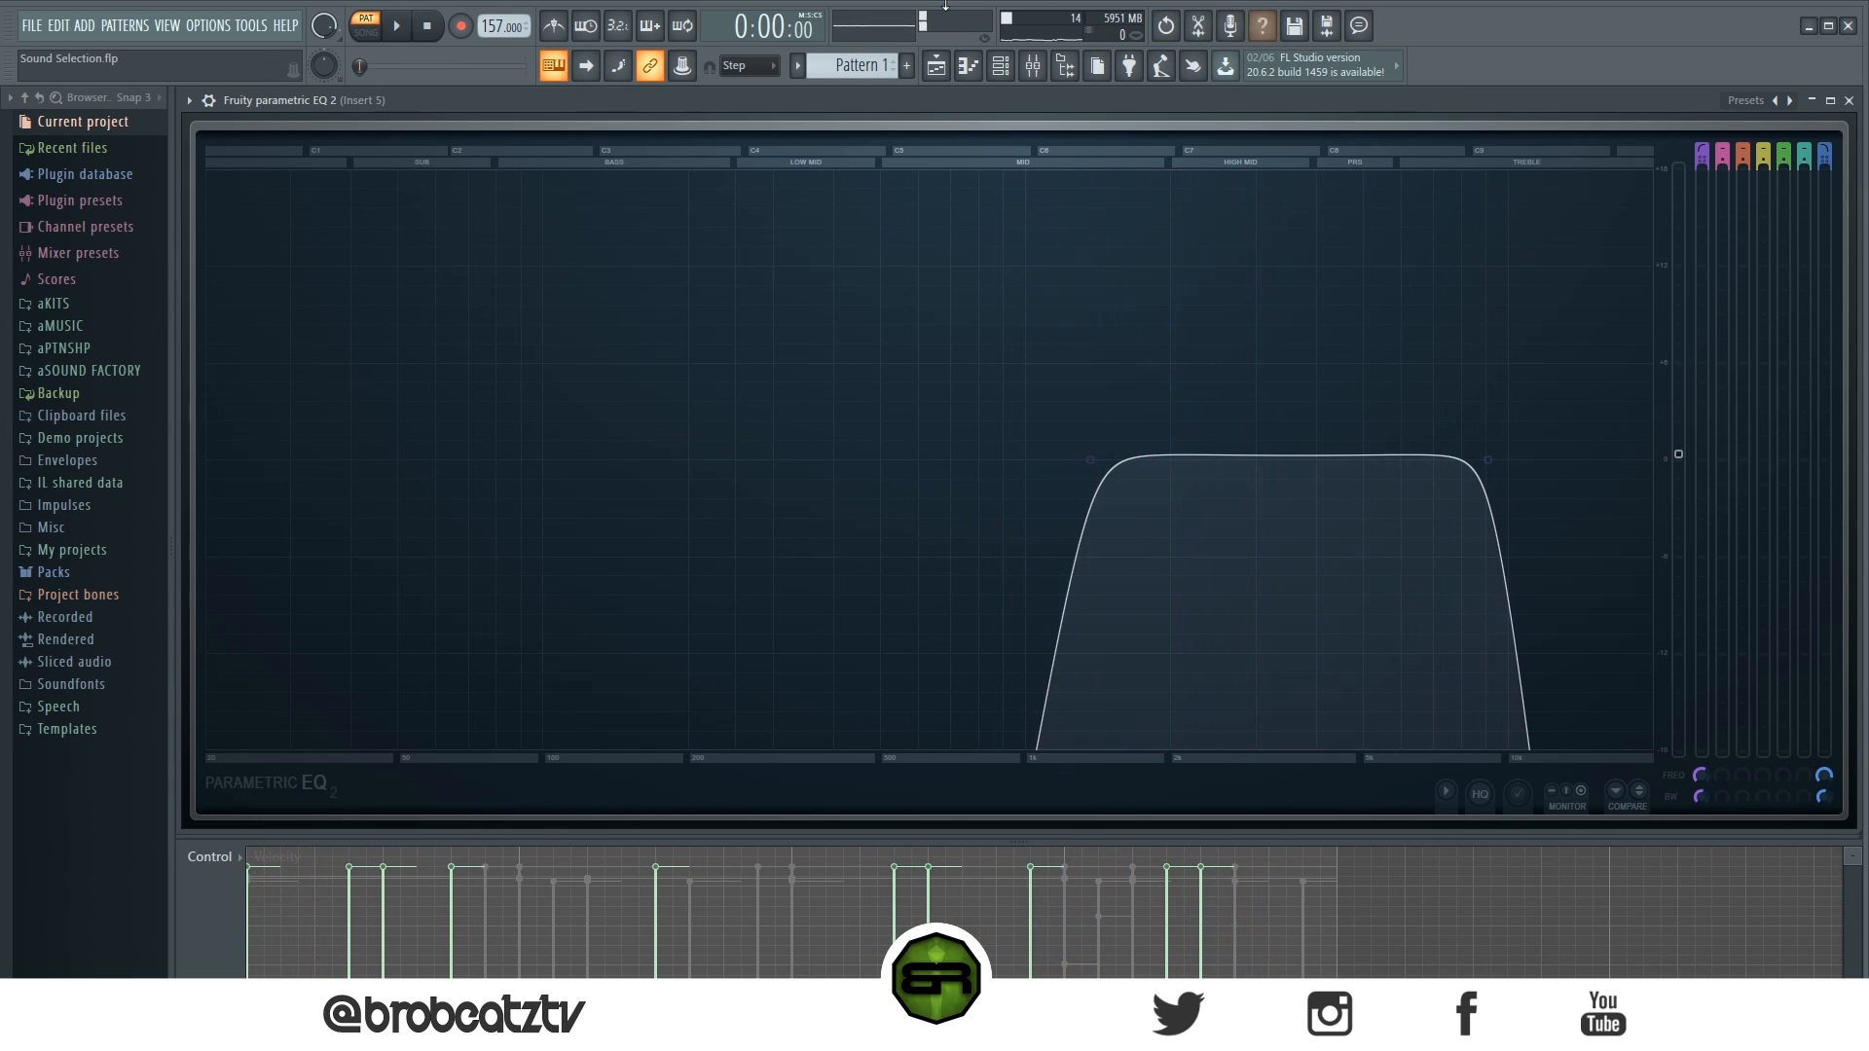